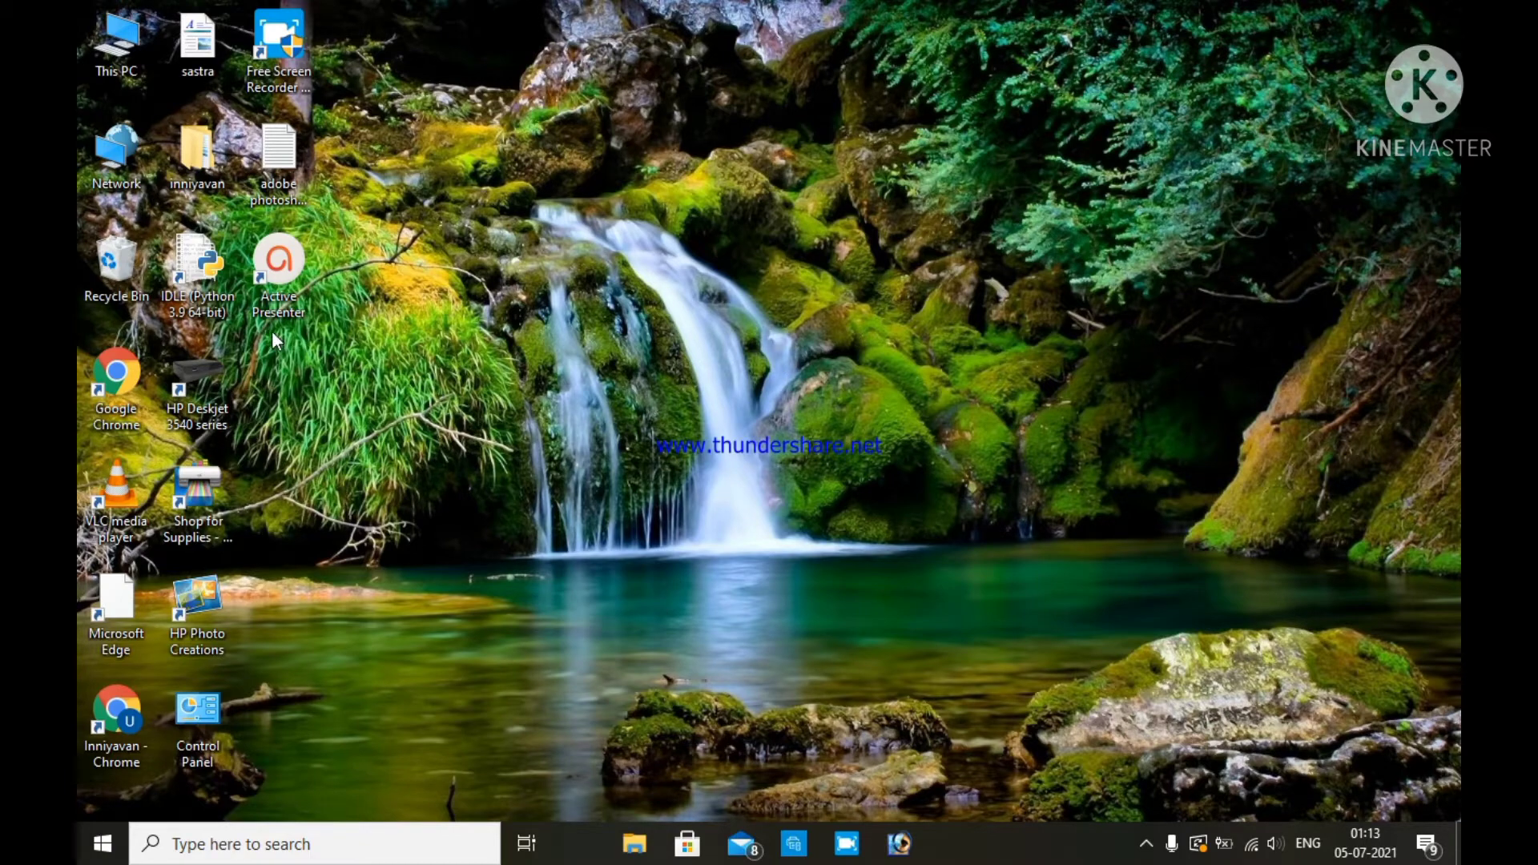
Launch Google Chrome from its desktop shortcut.
double_click(114, 391)
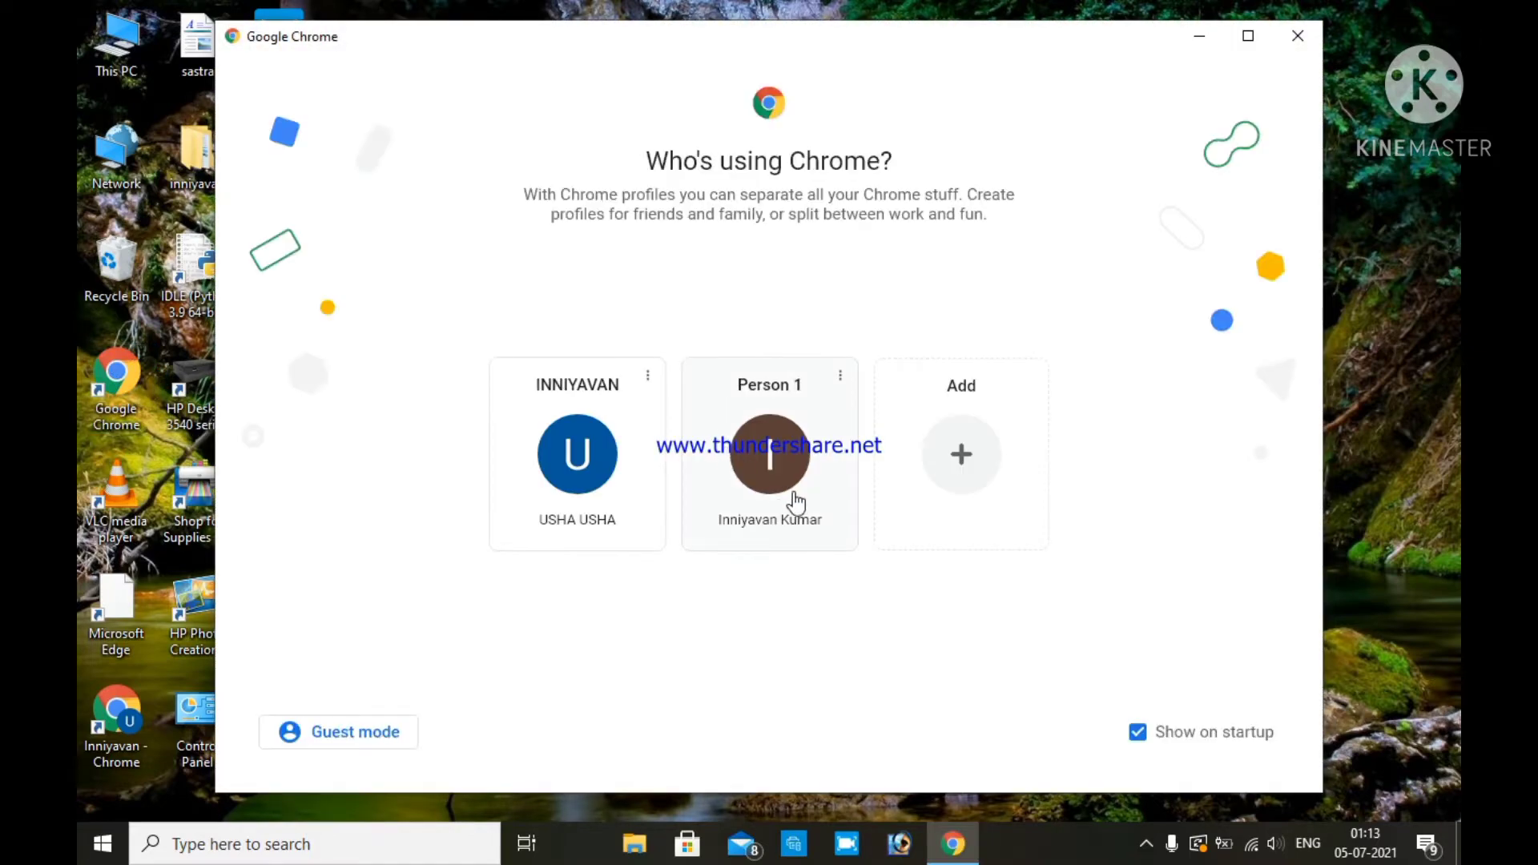
Continue as the Person 1 profile and search Google for 'scratch 3.0'.
click(793, 499)
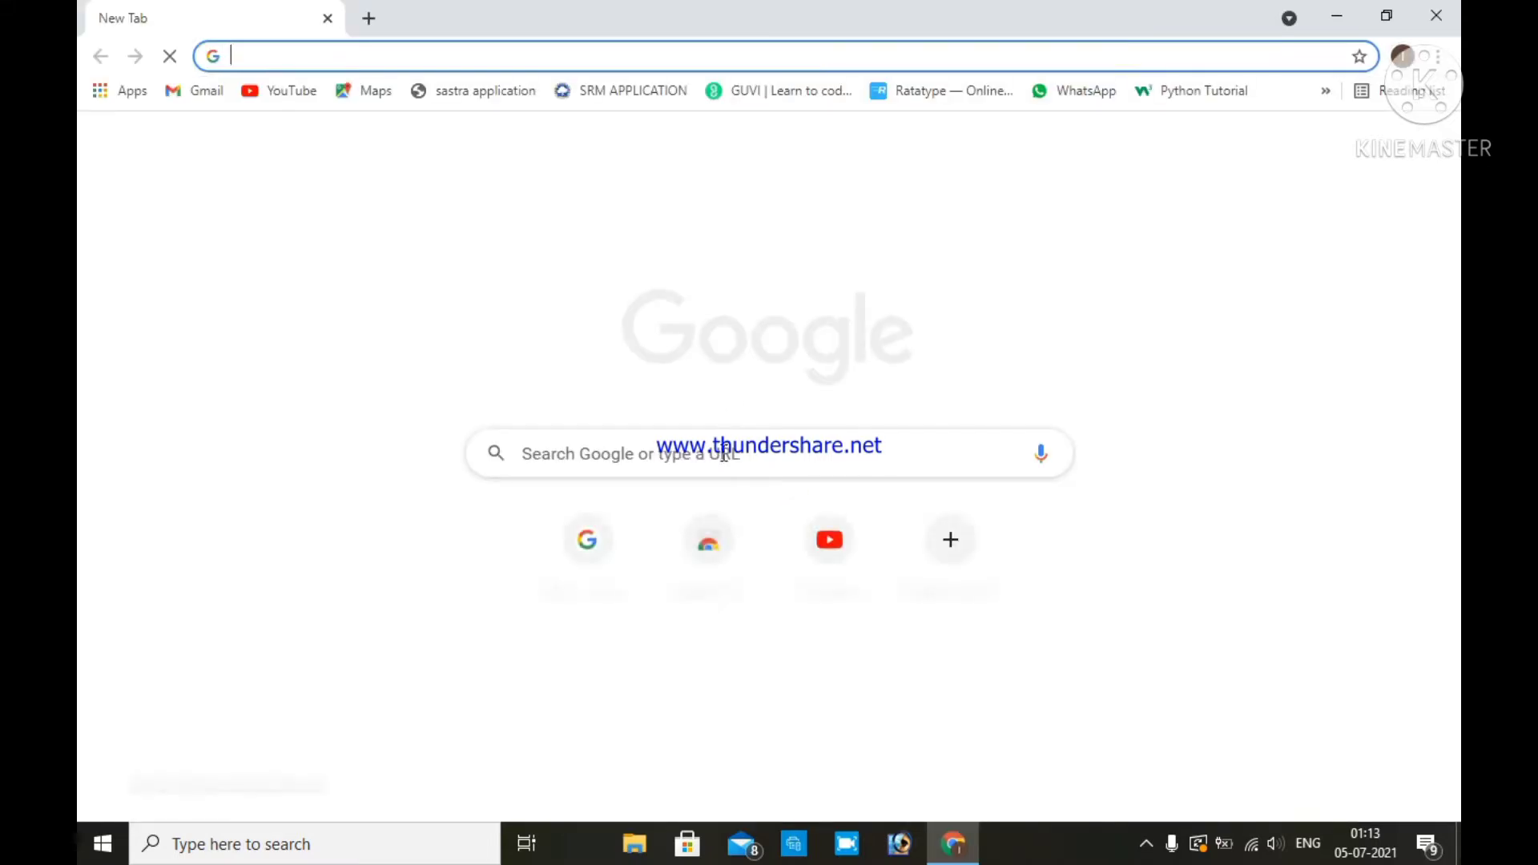
click(723, 454)
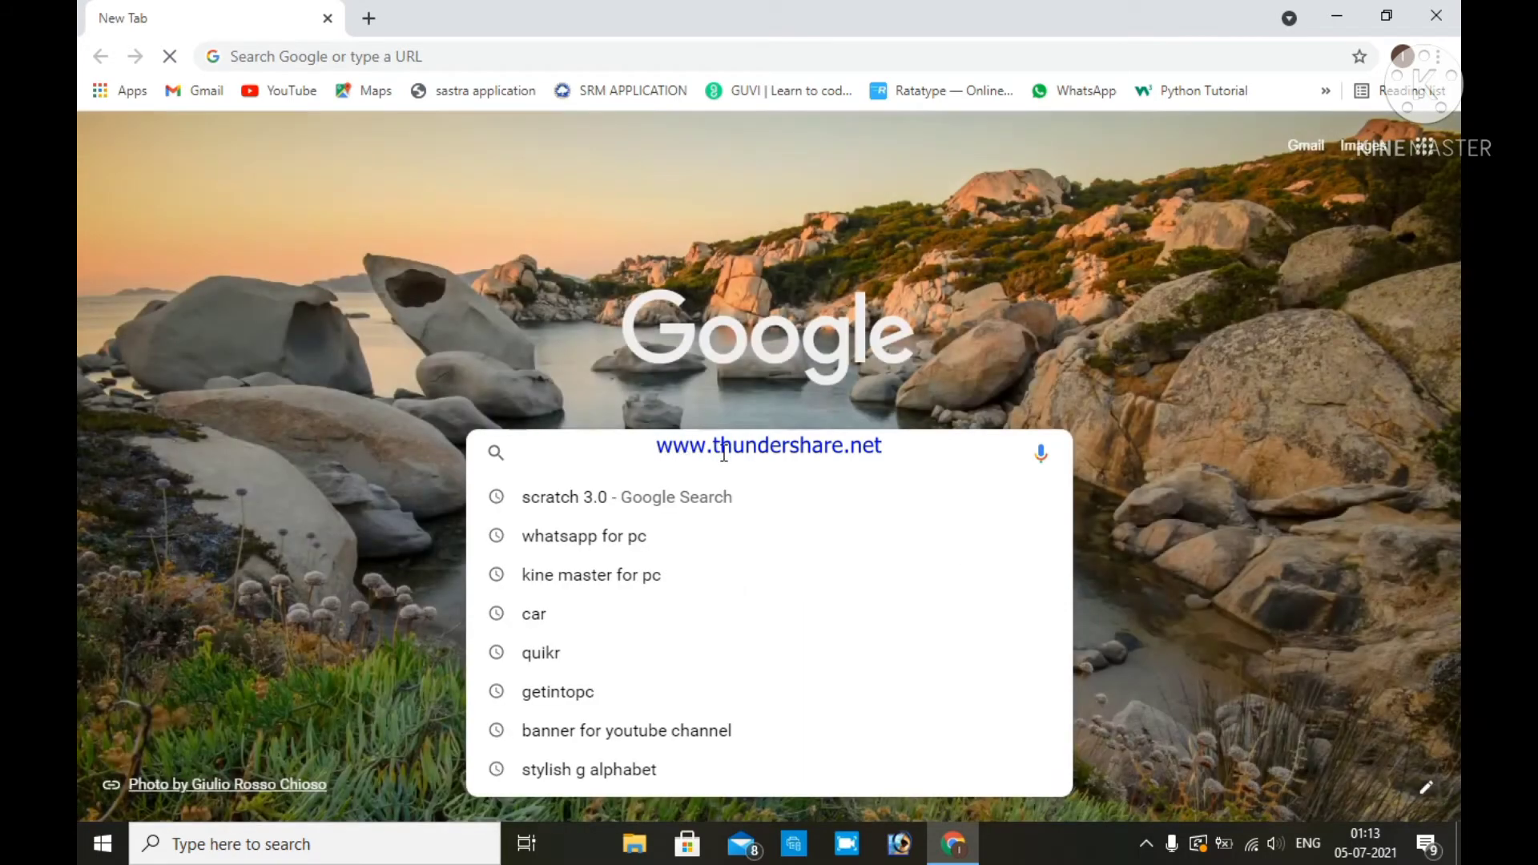
text(scratch 3.)
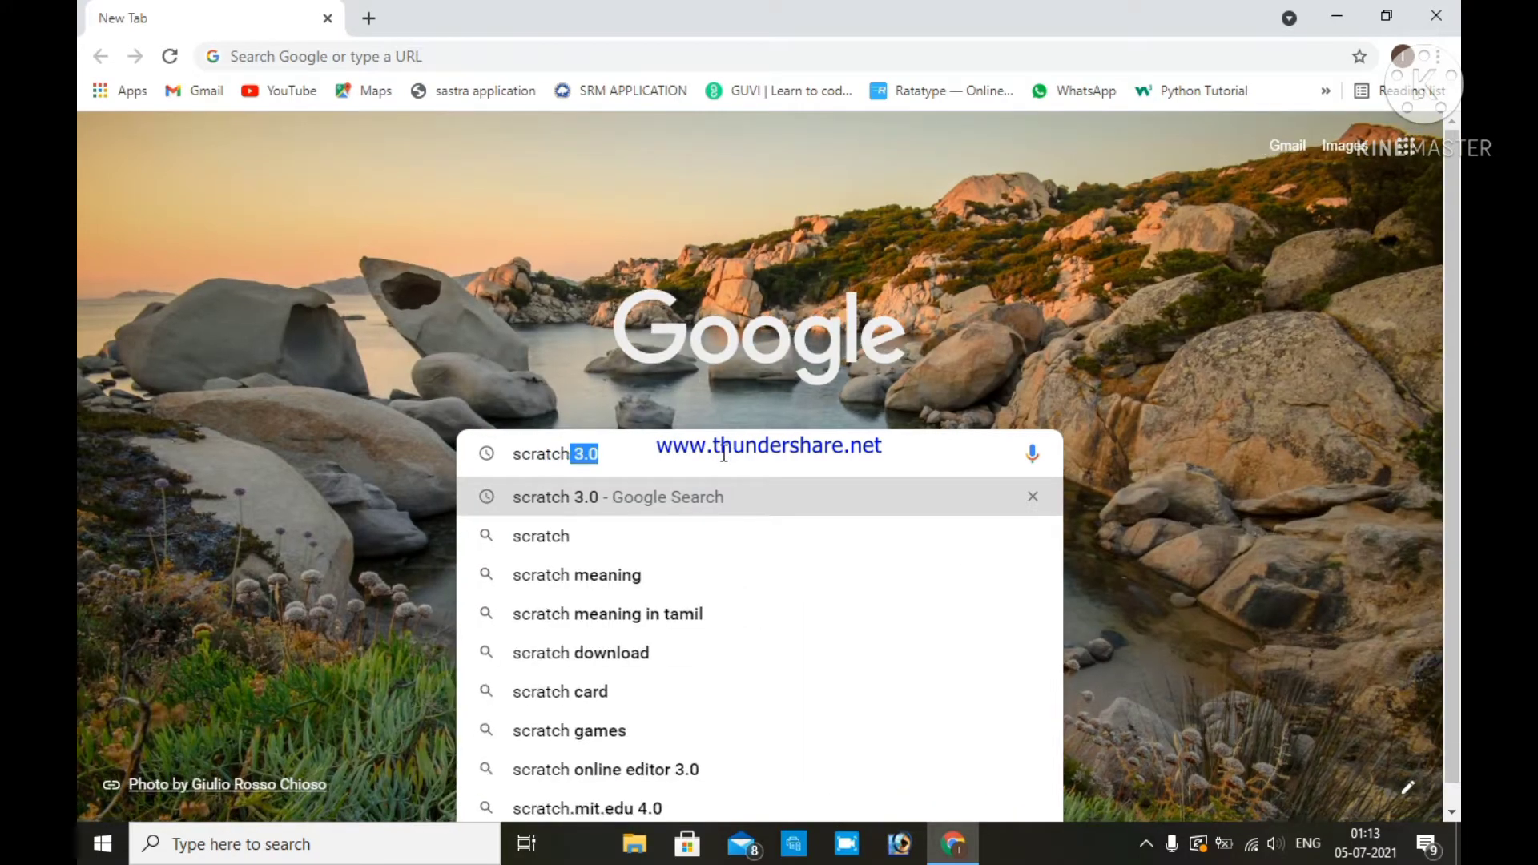
text(0)
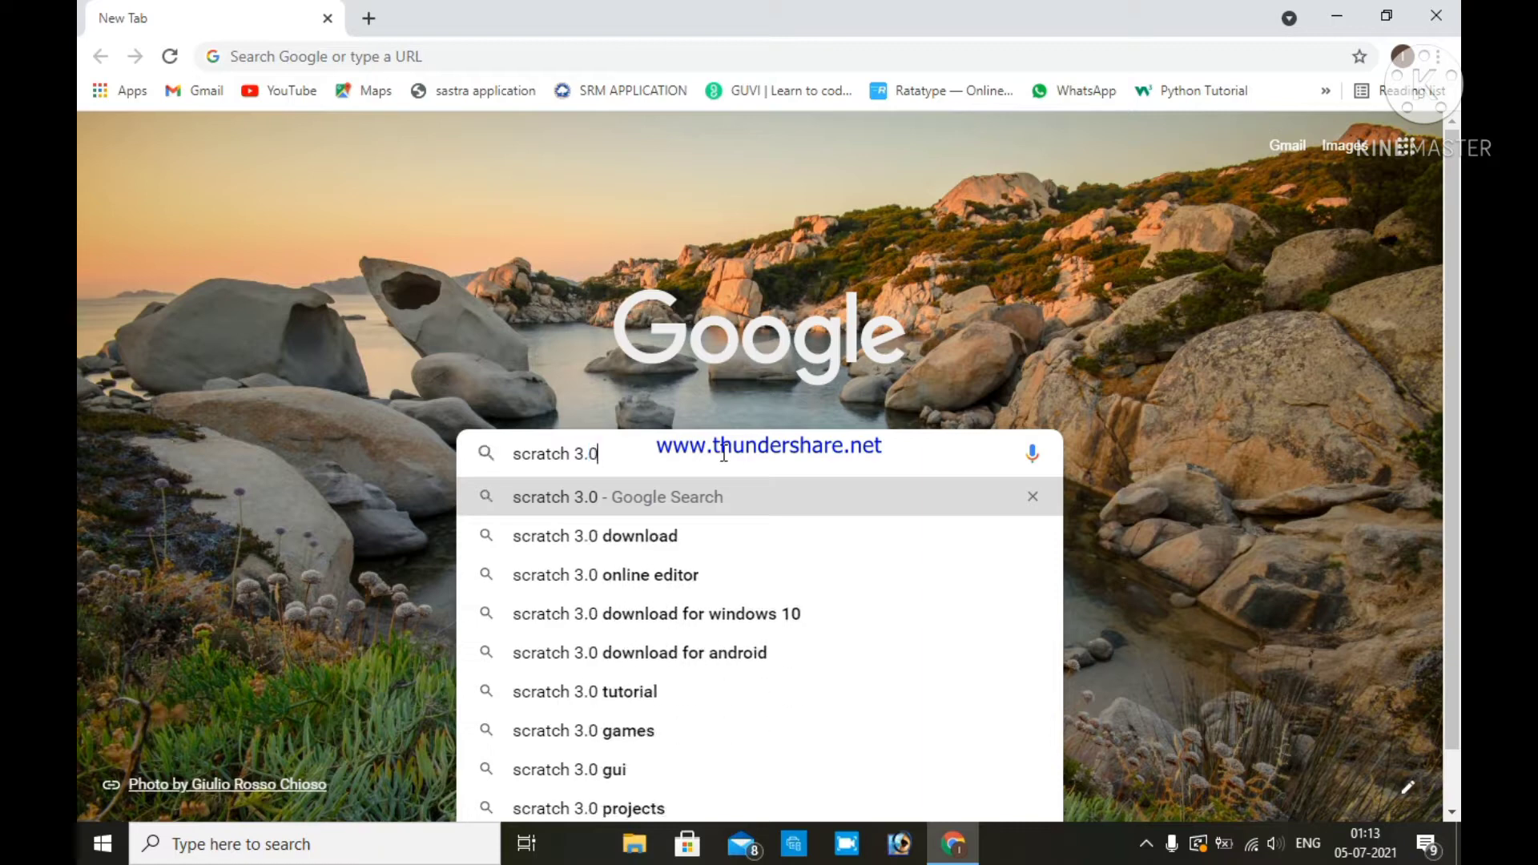
click(664, 495)
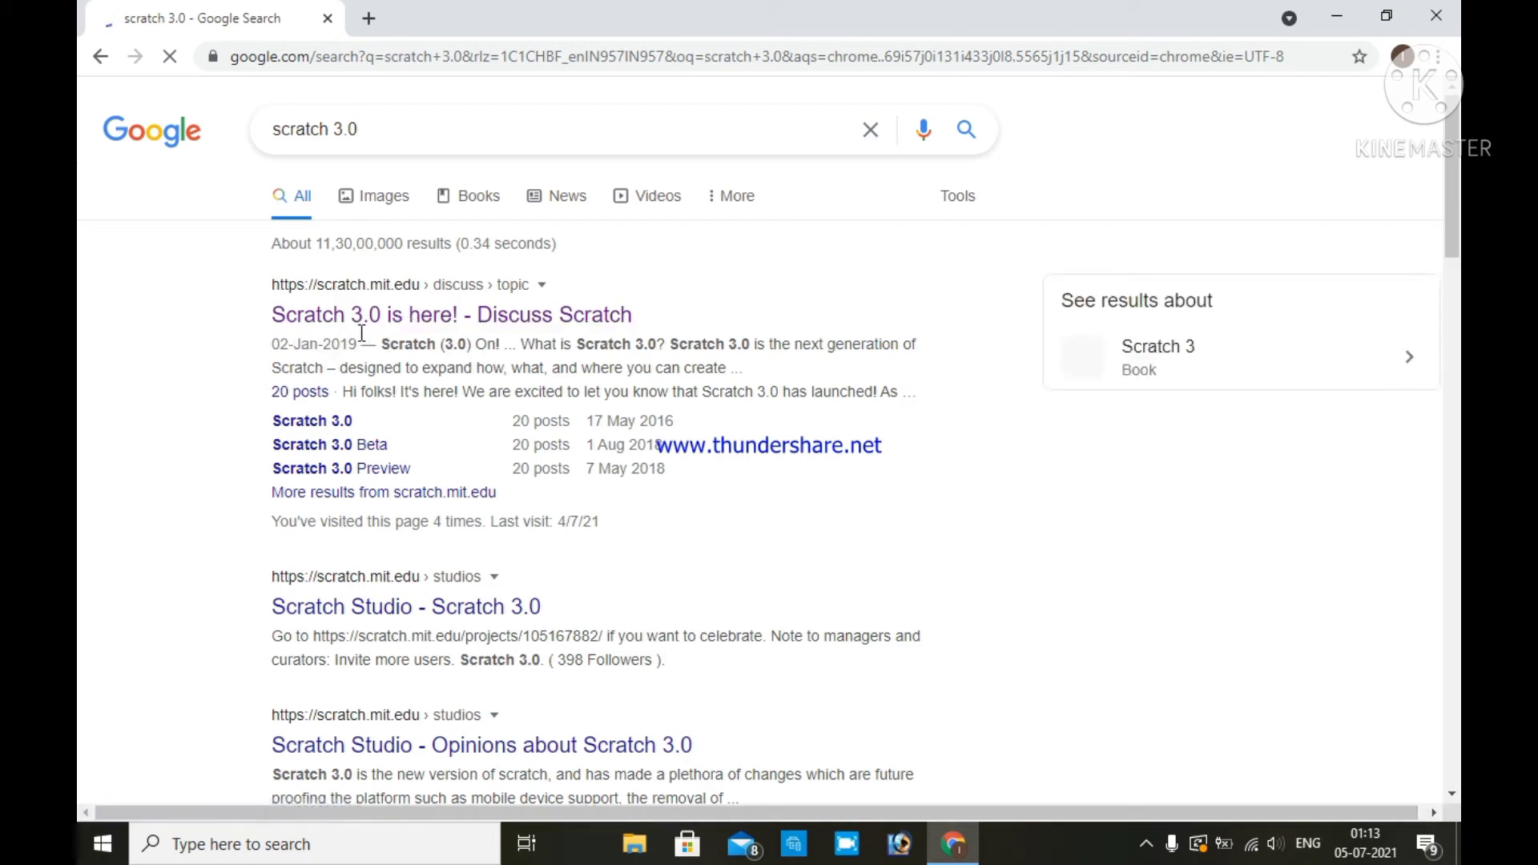
Open the 'Scratch 3.0 is here!' thread and start the Join Scratch sign-up.
click(446, 320)
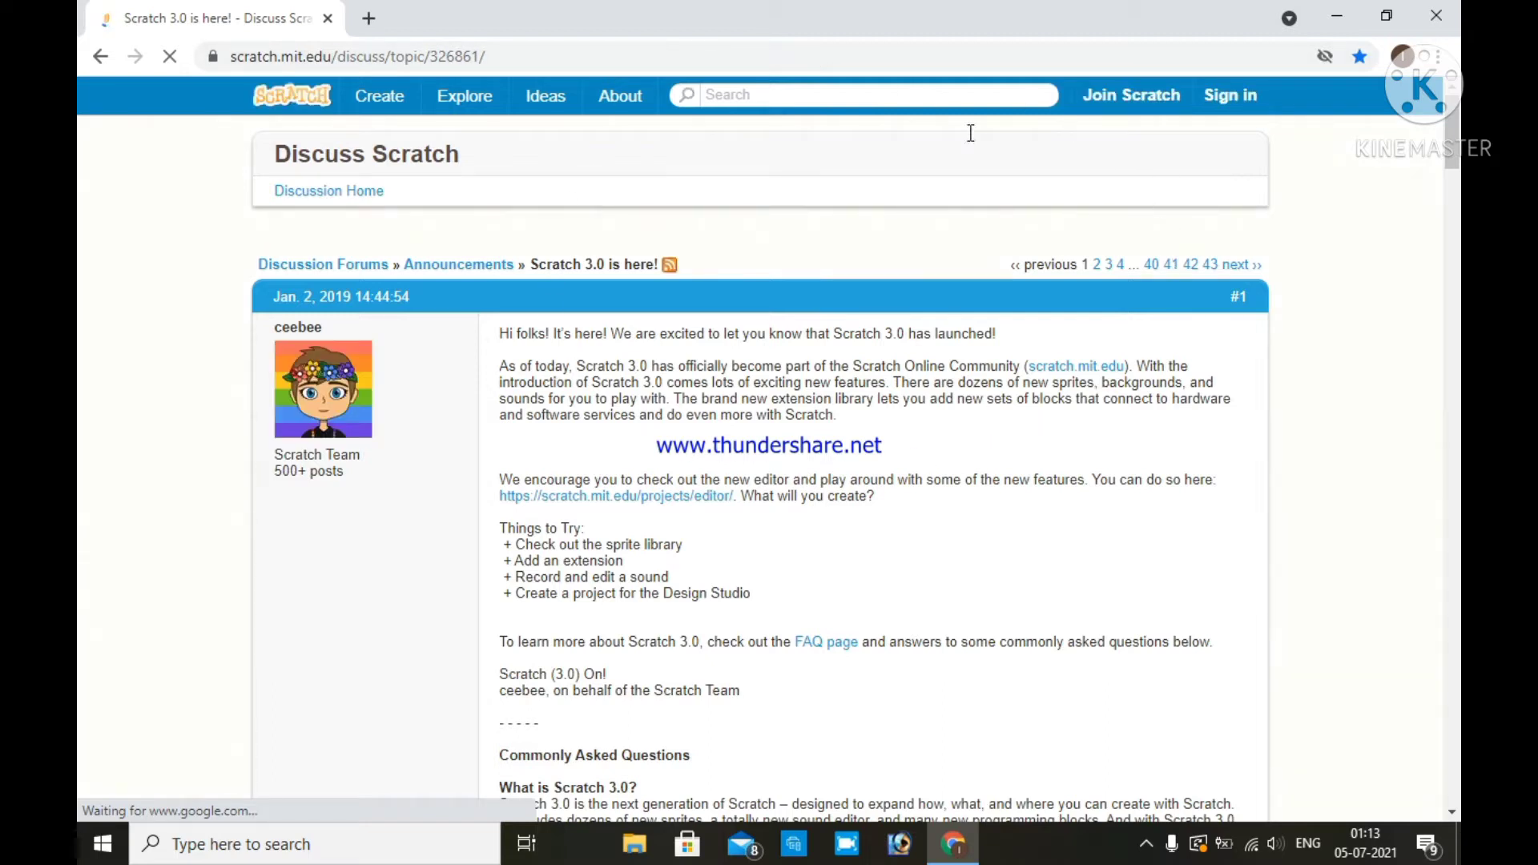
click(1136, 108)
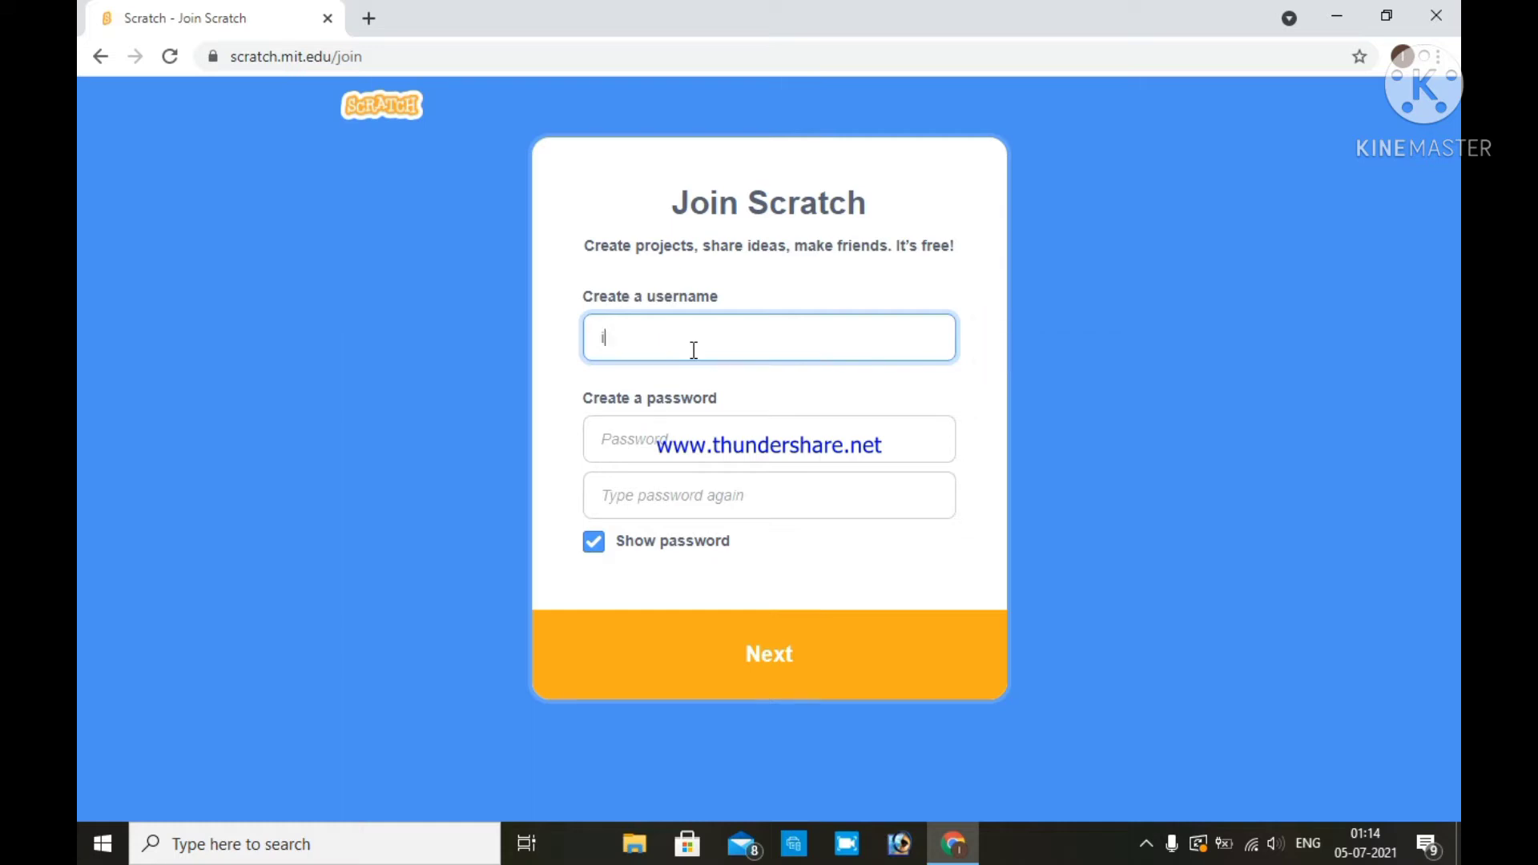
Enter a username, replacing the taken one with a longer, untaken username.
text(inniyavan)
key(Return)
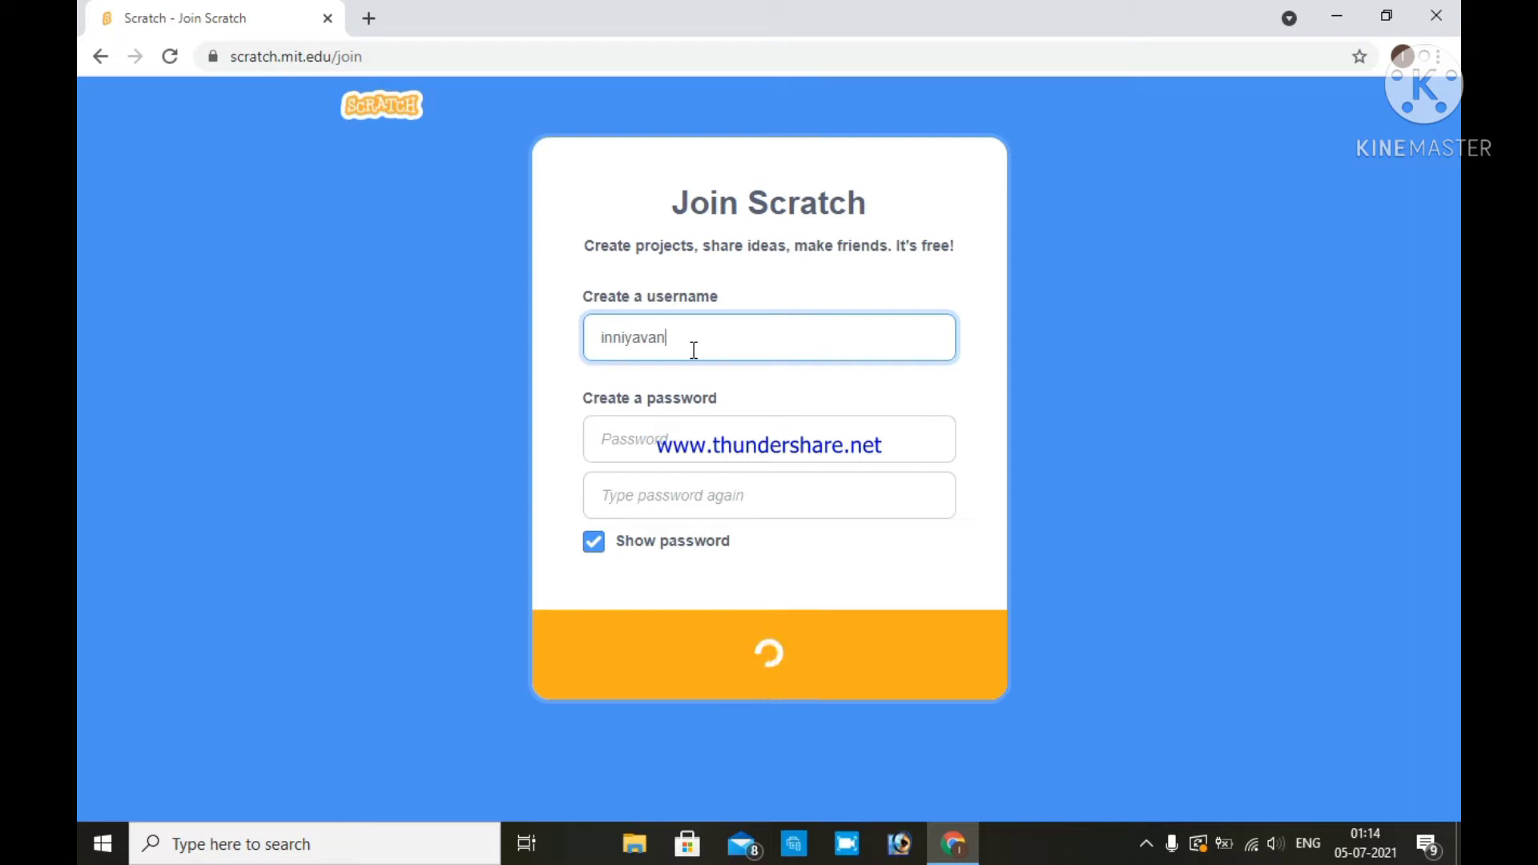
click(703, 433)
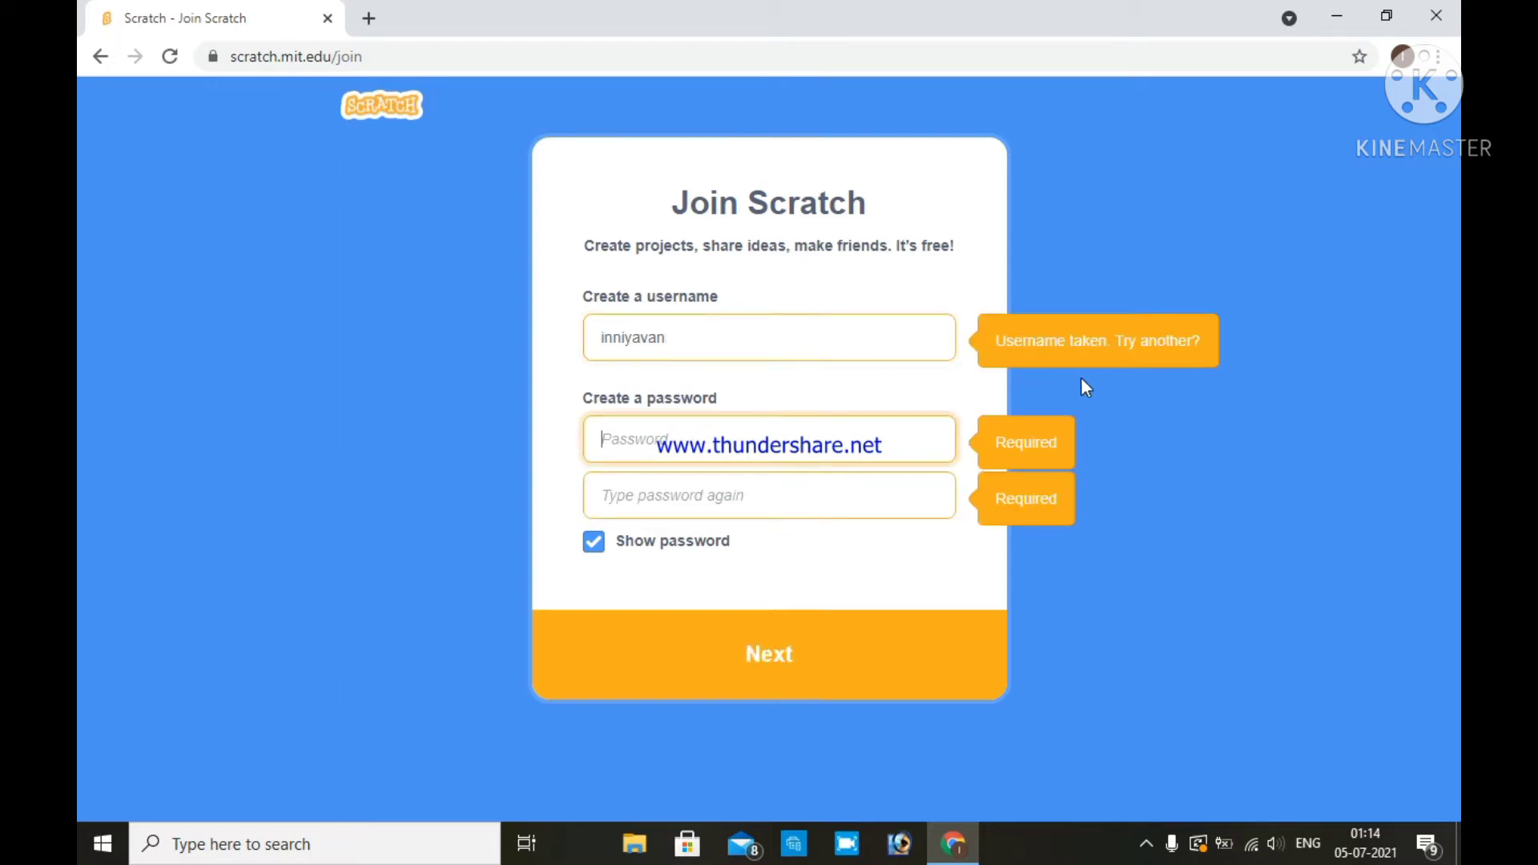
click(714, 347)
key(BackSpace)
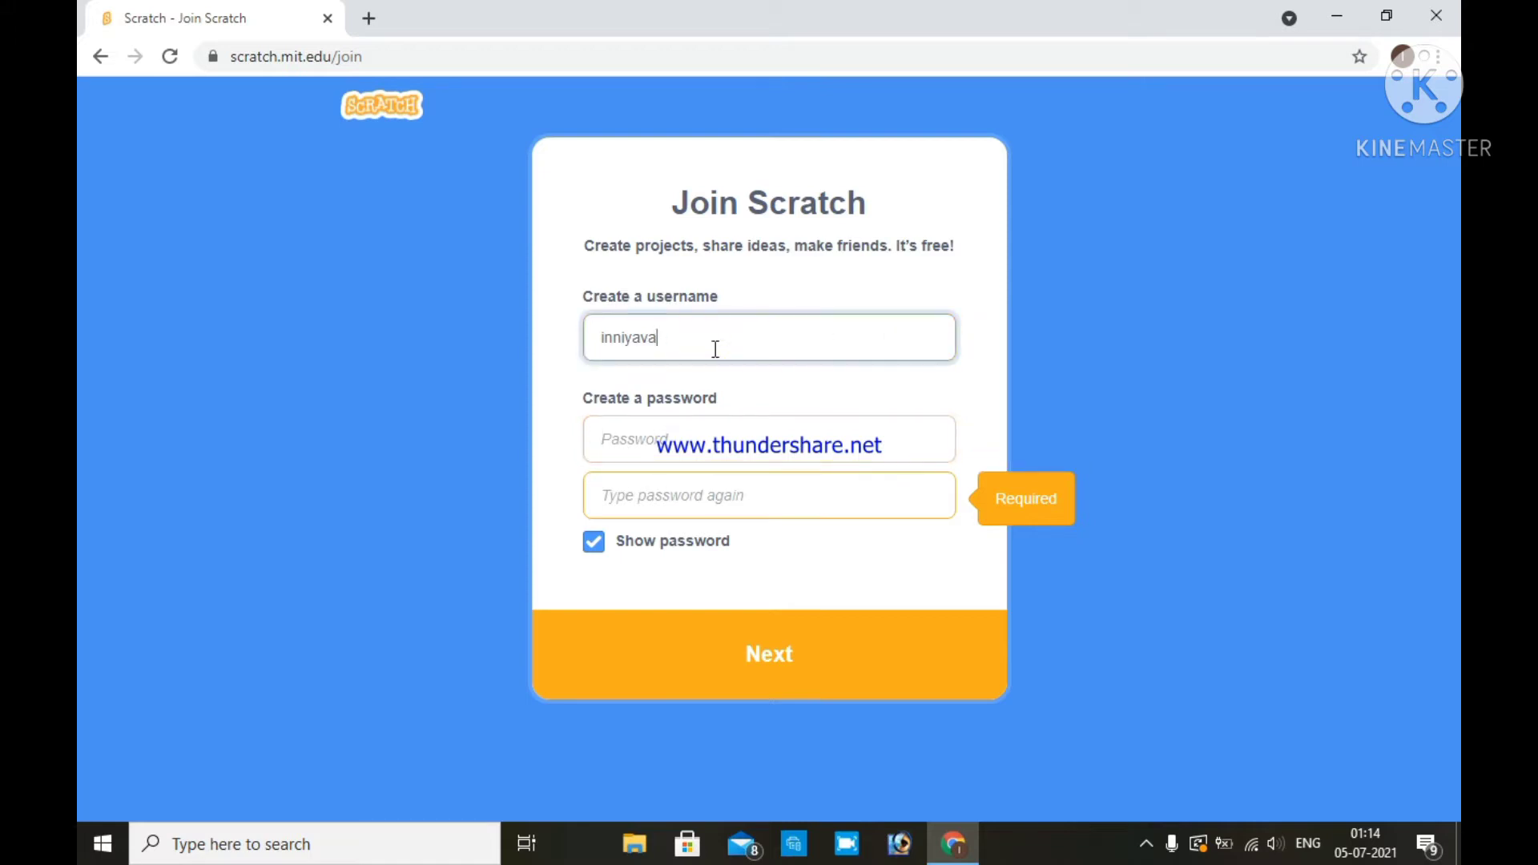
key(ctrl+a)
key(BackSpace)
text(d)
key(BackSpace)
With Show password unchecked, enter the account password in both password fields.
click(735, 449)
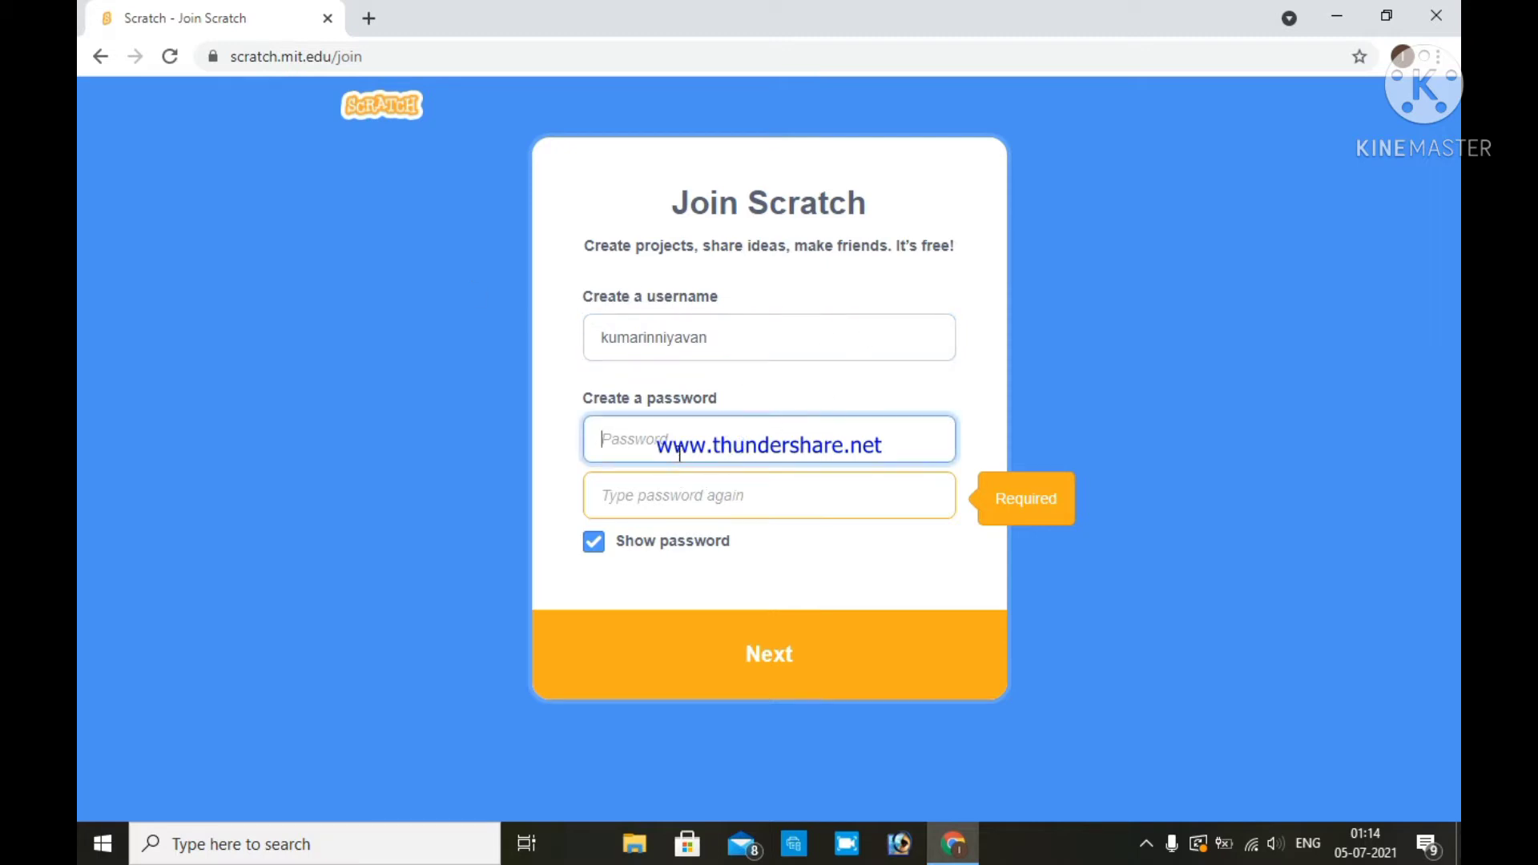
click(597, 538)
click(689, 440)
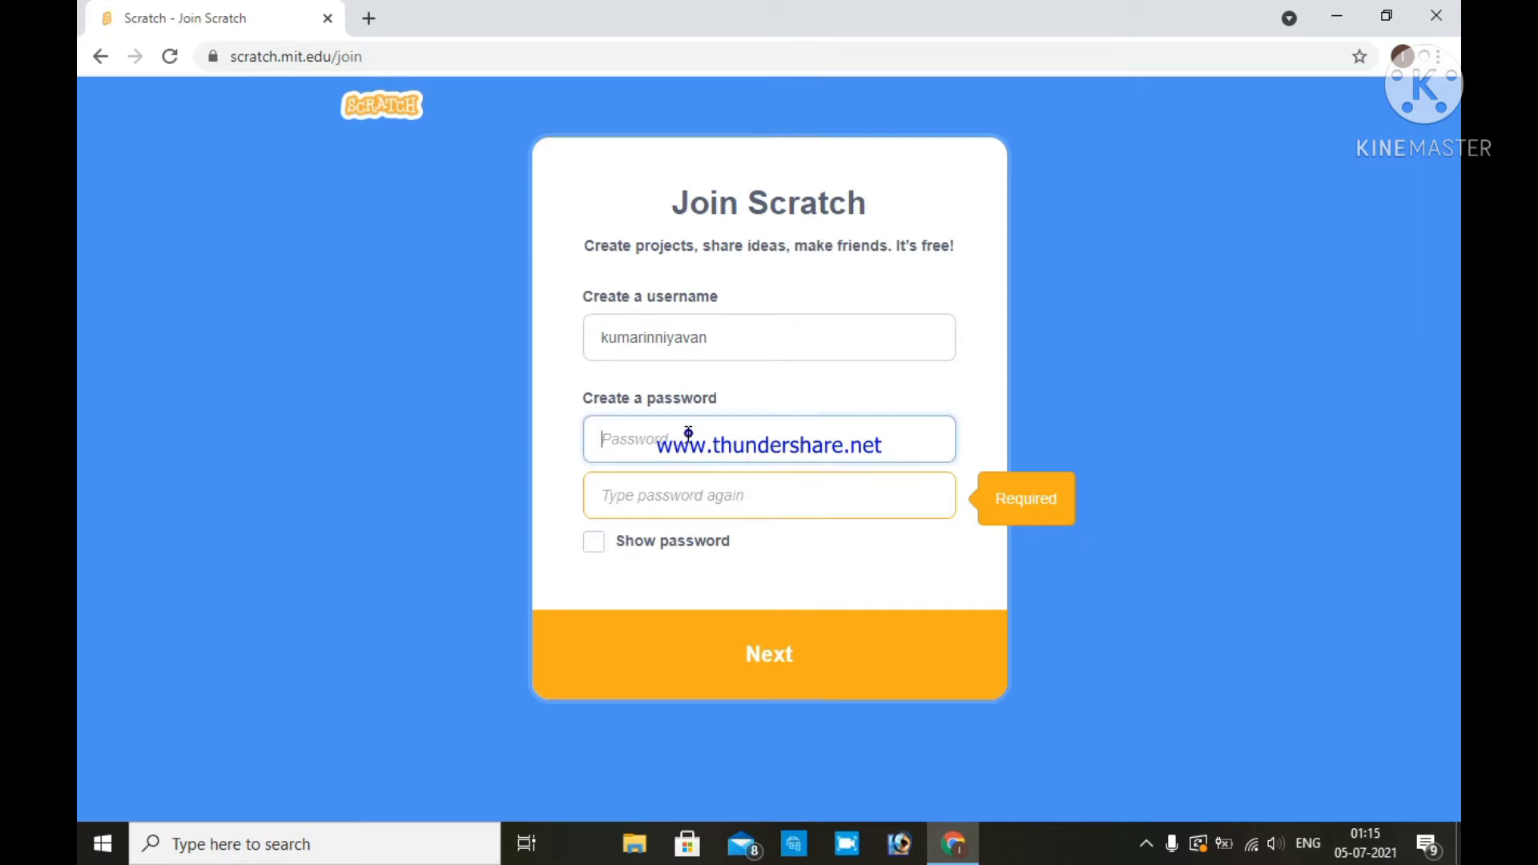
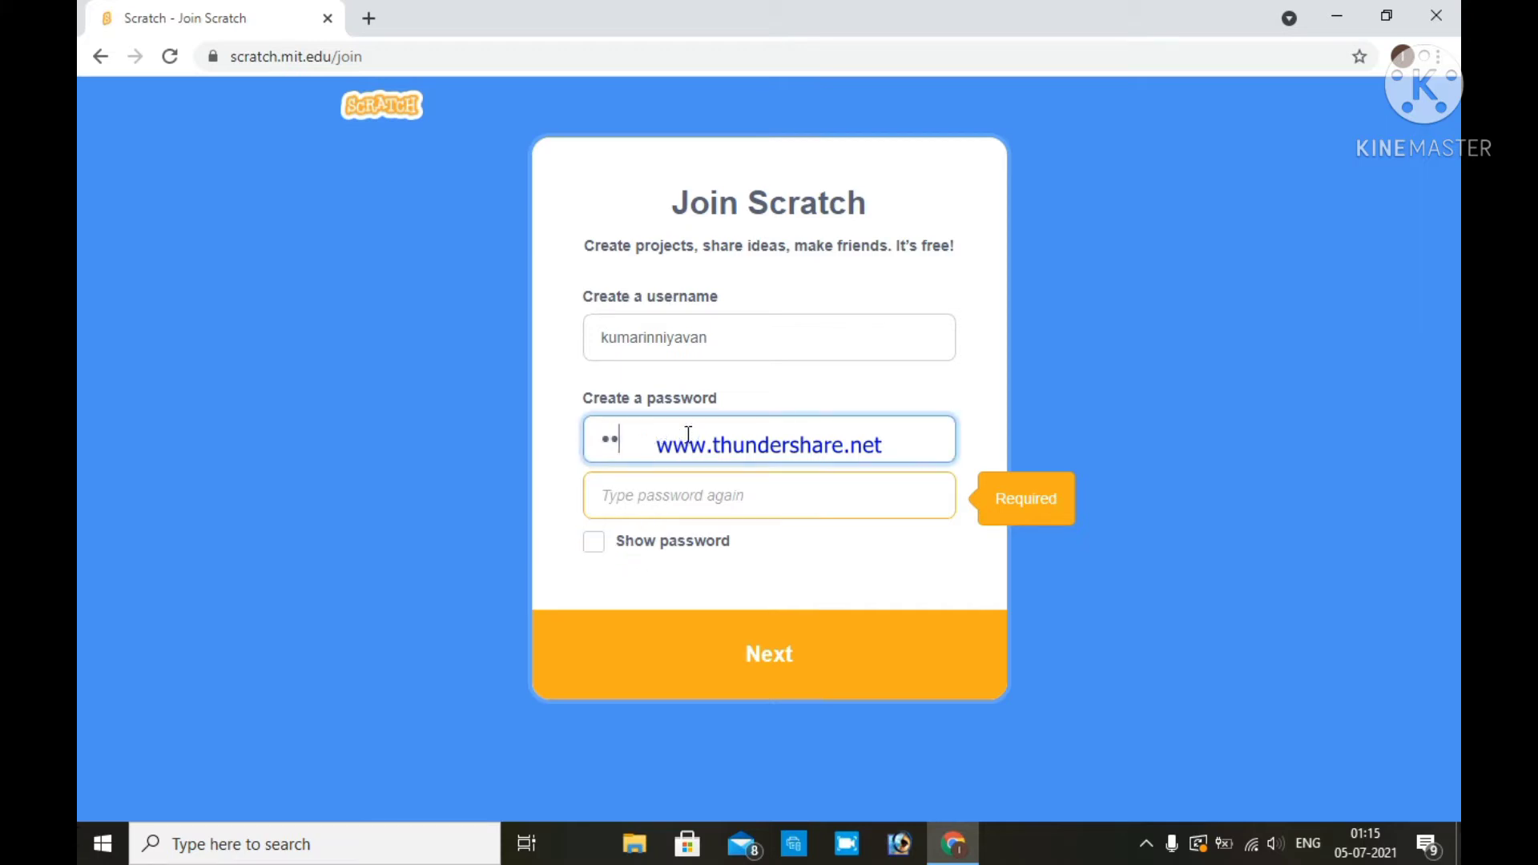
click(711, 500)
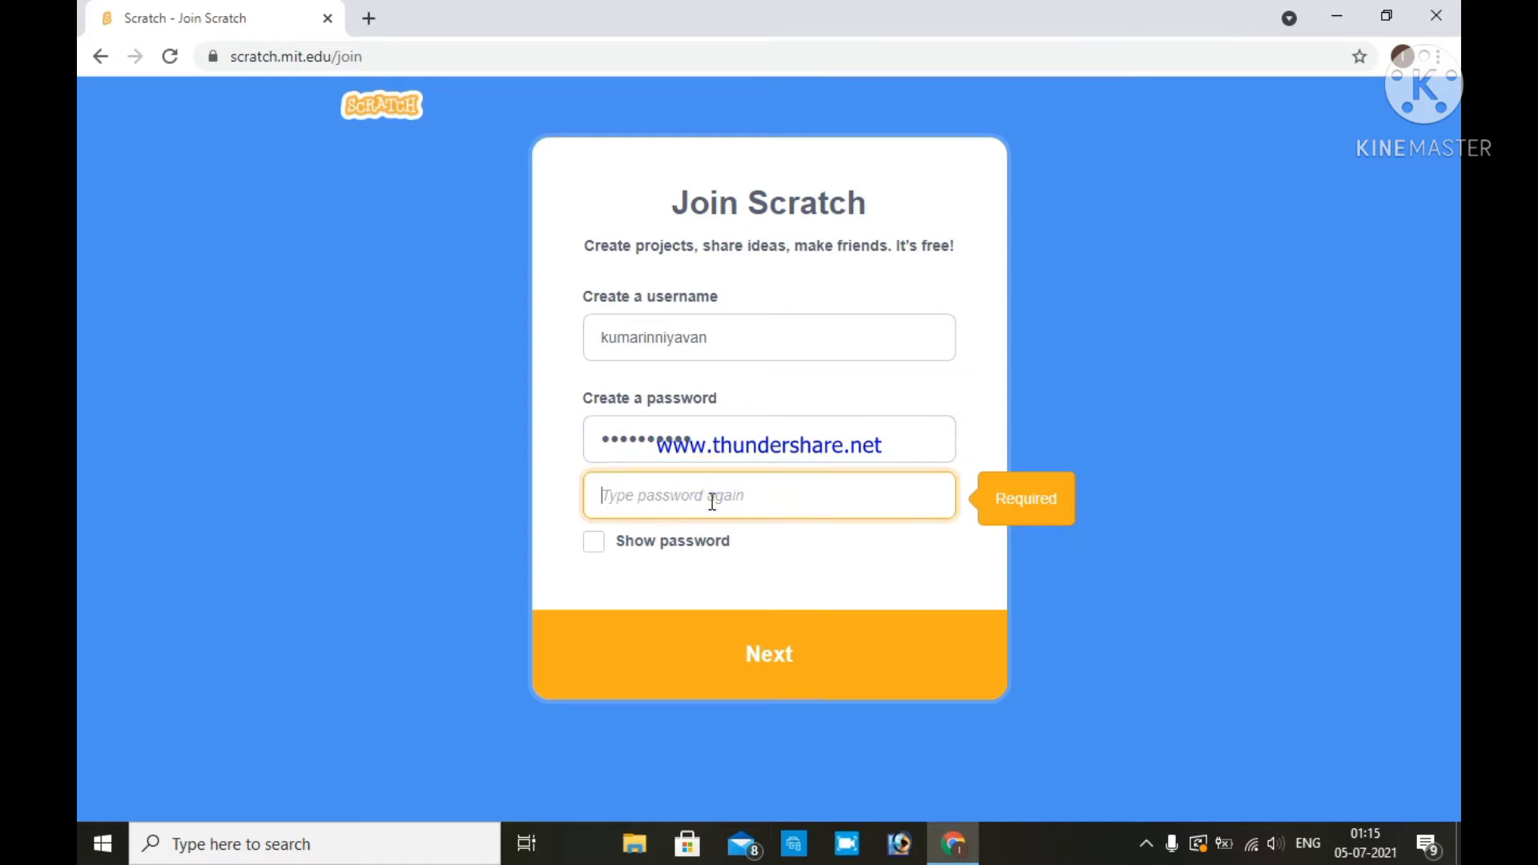
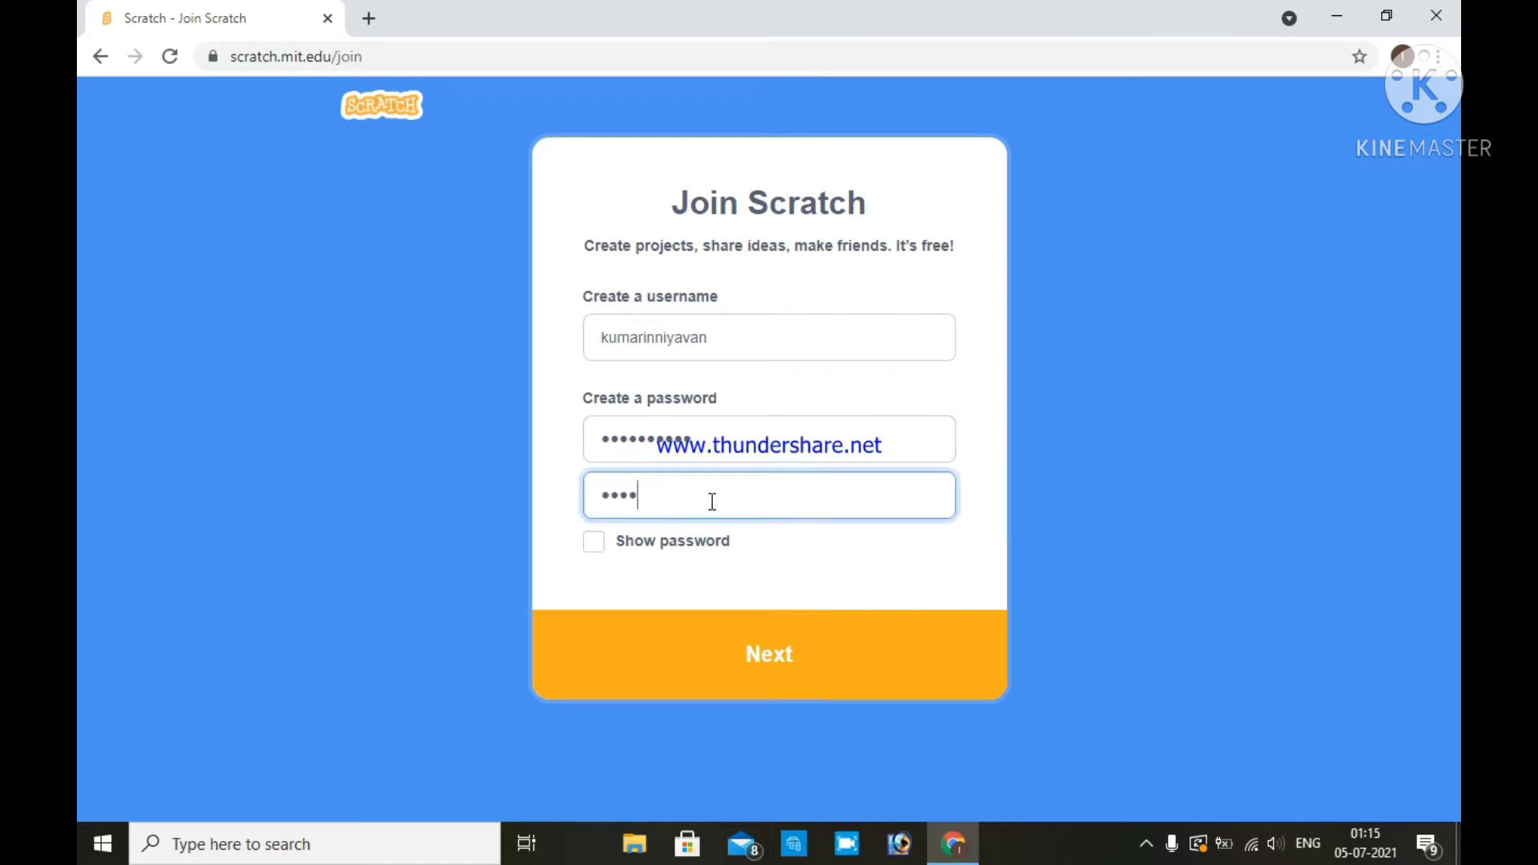
Submit the account details and select India as the country.
click(762, 659)
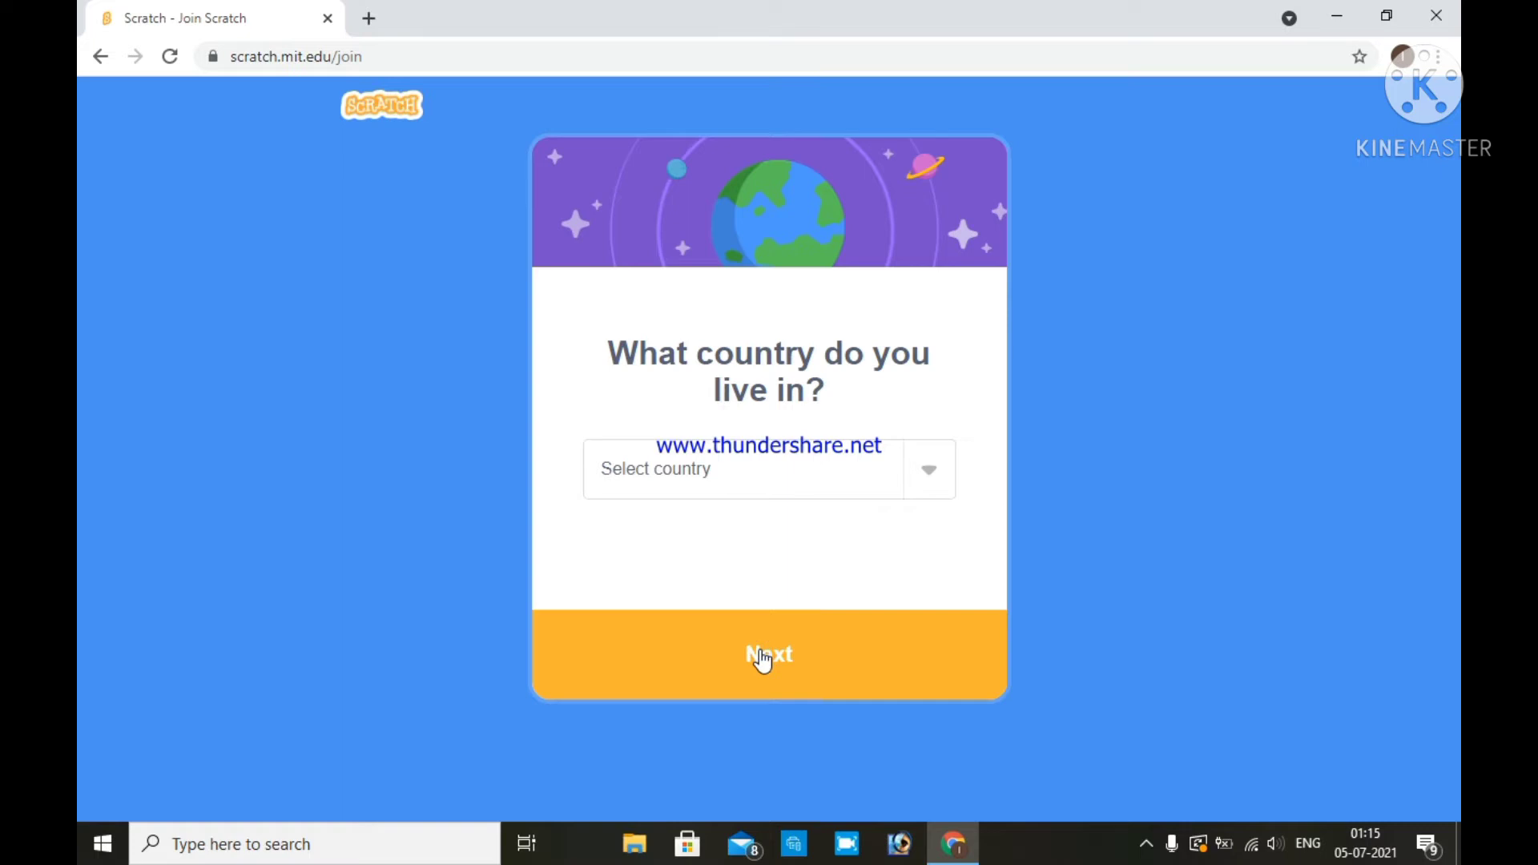
click(866, 475)
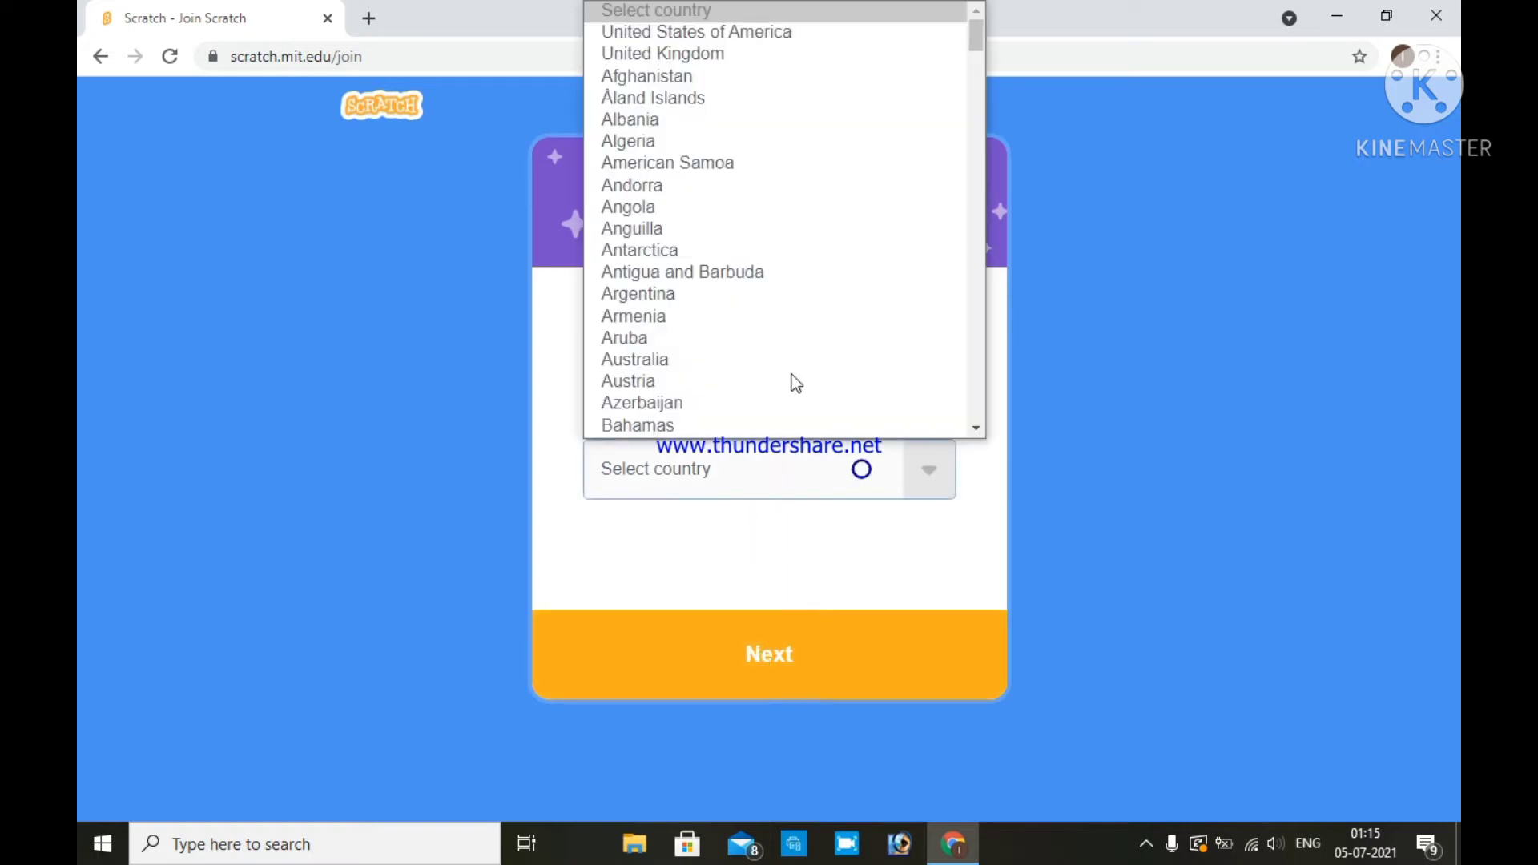
scroll(738, 258, down, 15)
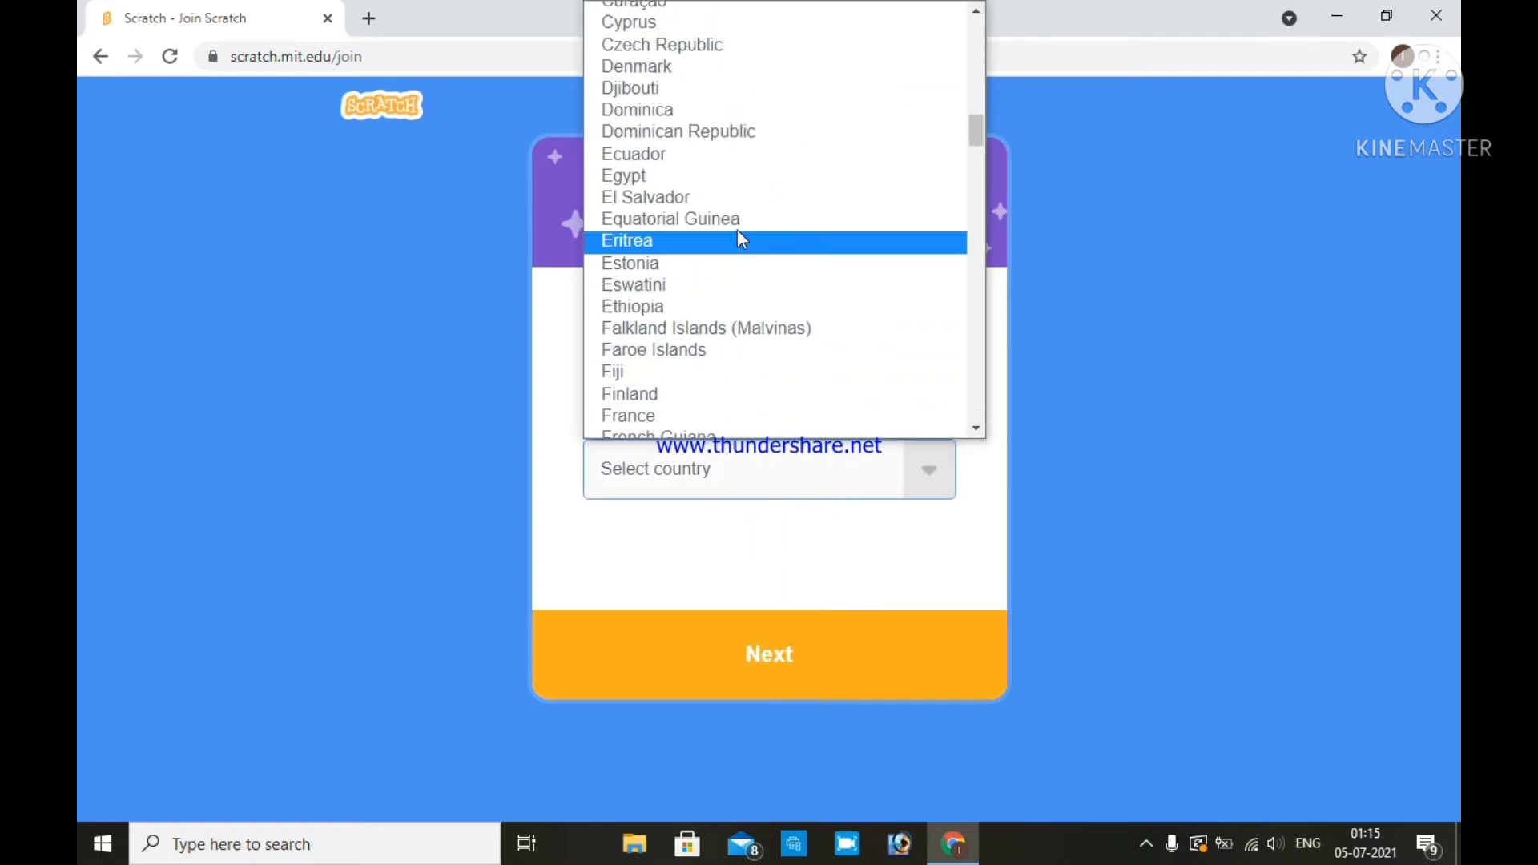
scroll(705, 295, down, 10)
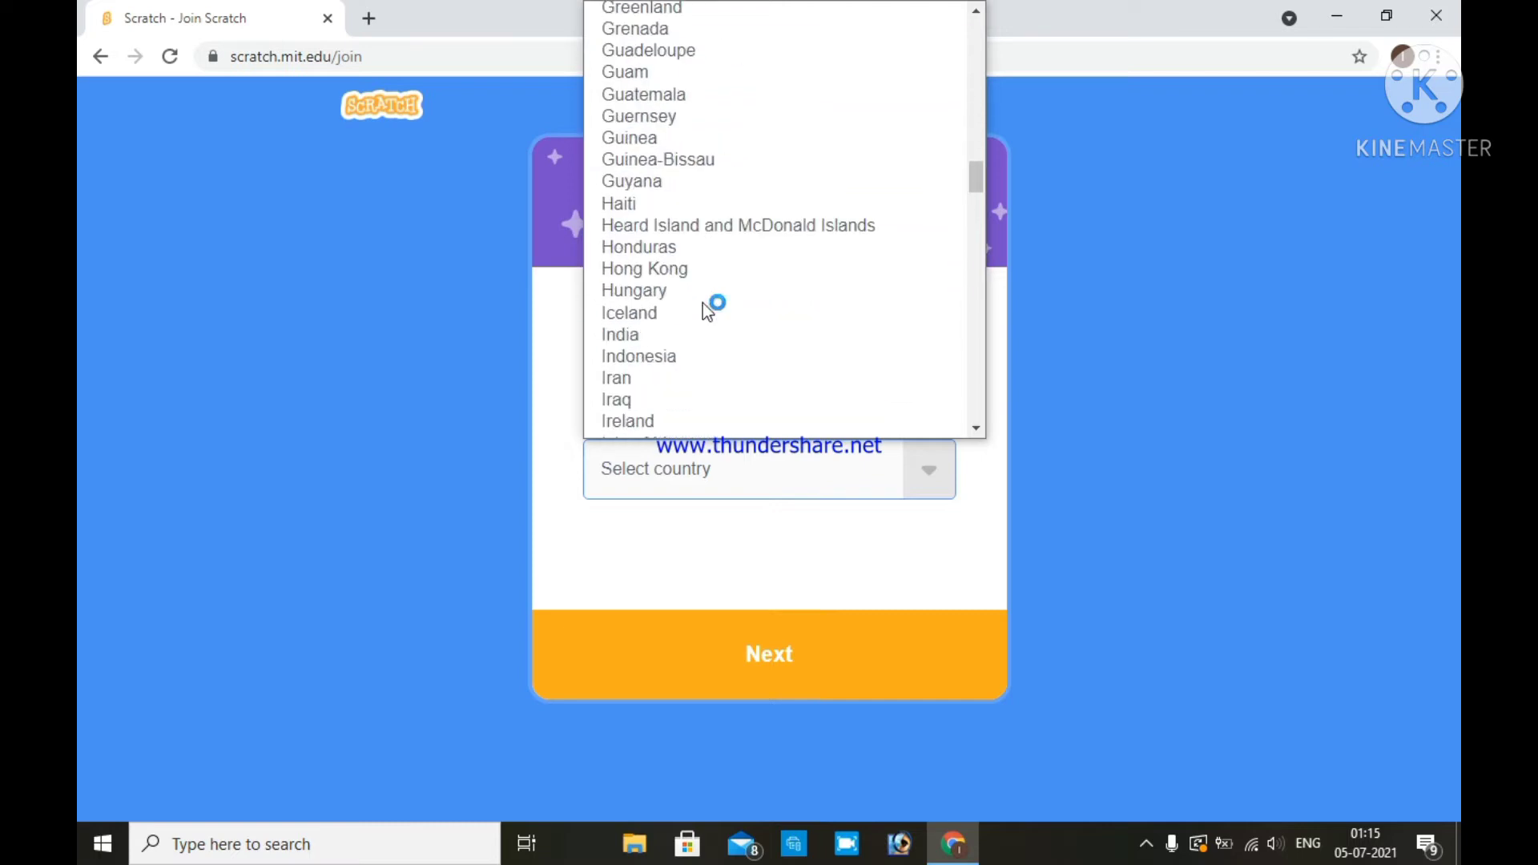
click(694, 343)
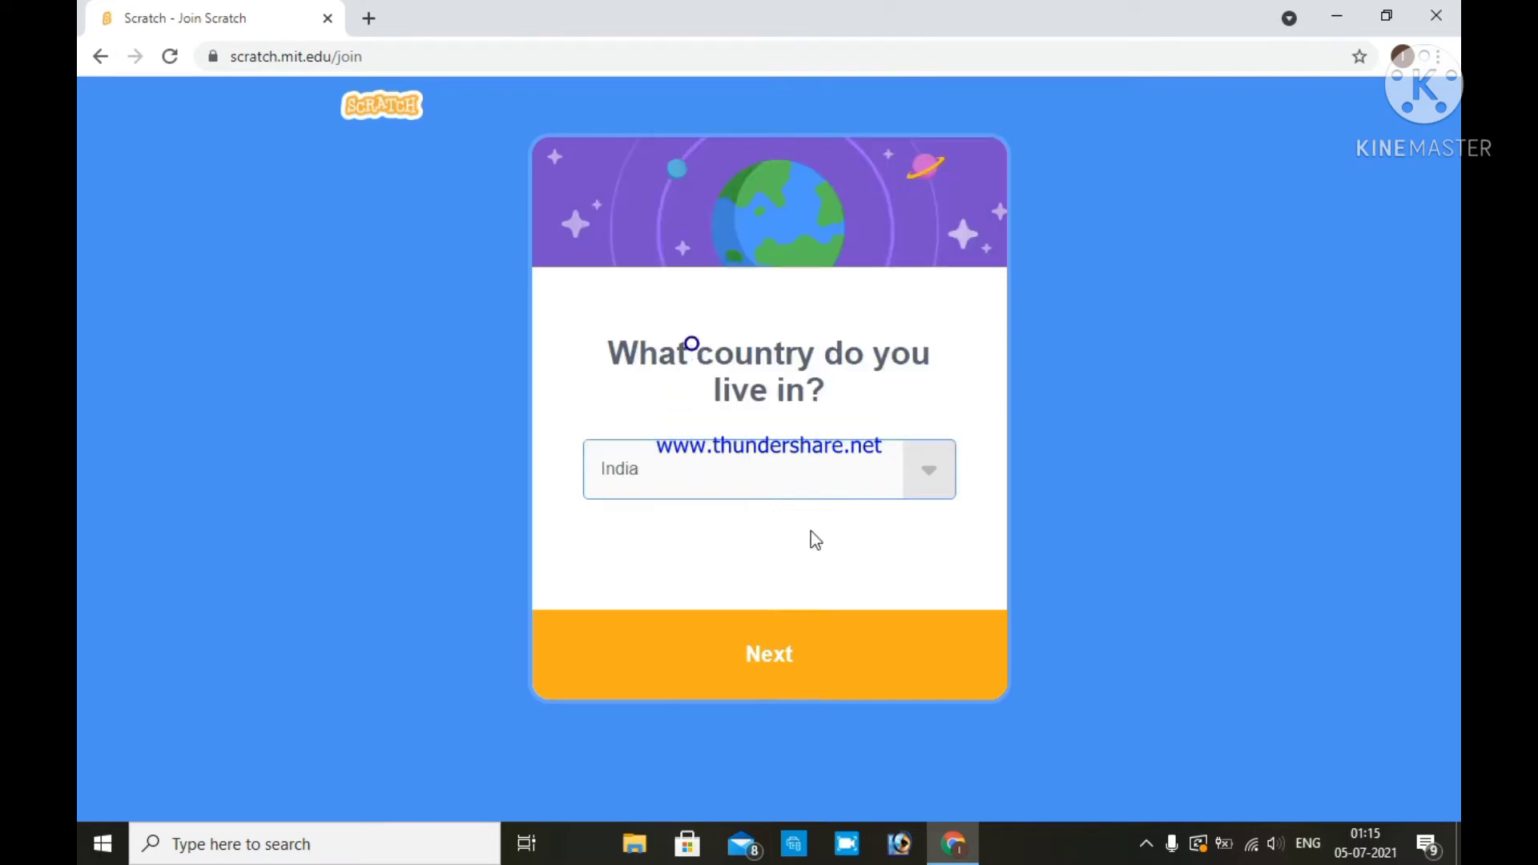
click(889, 680)
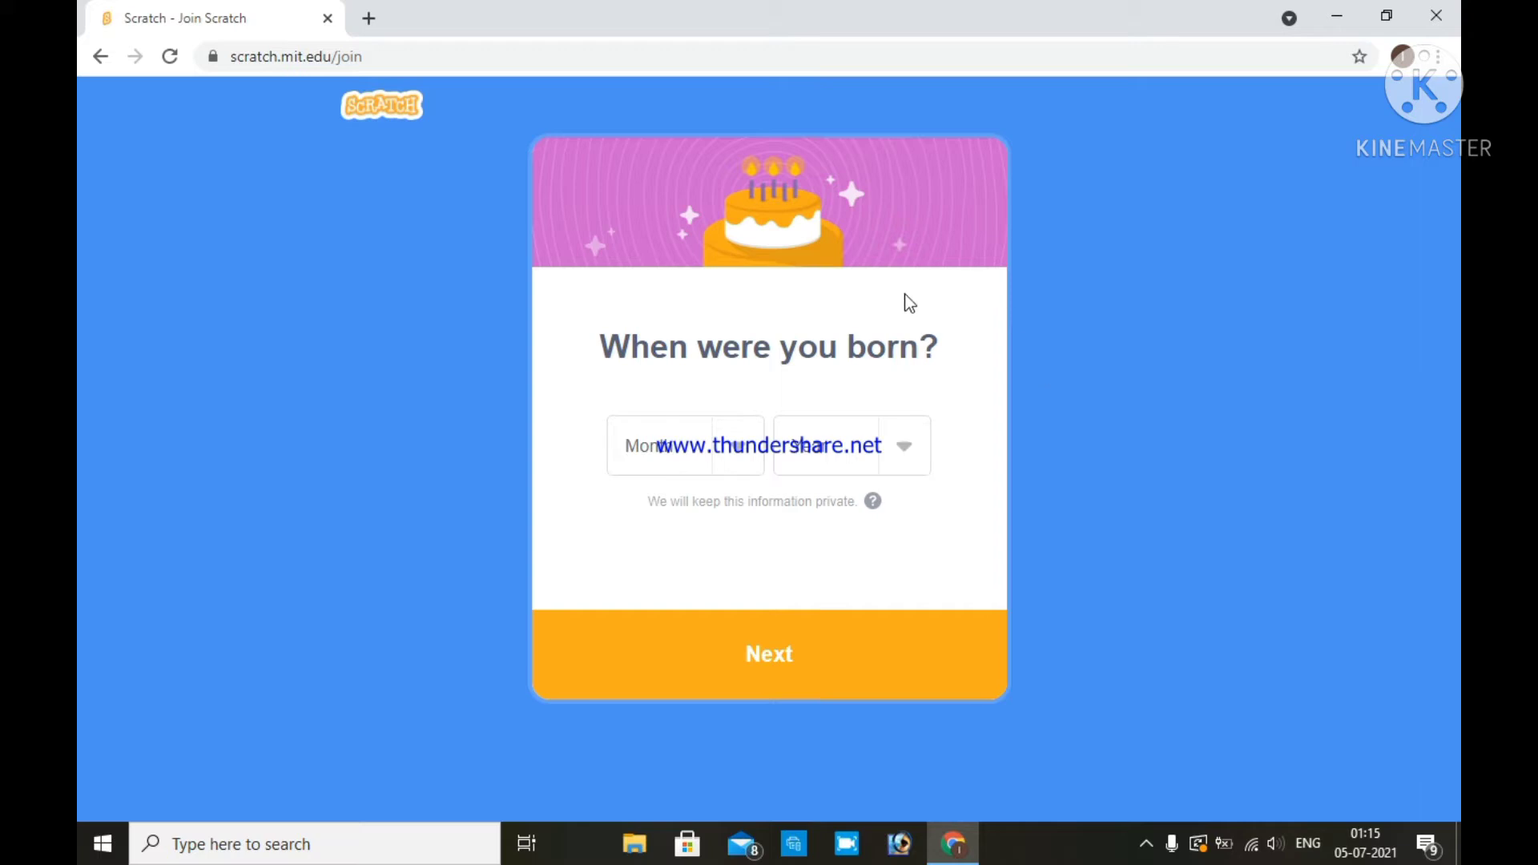
Set the birth date to August 2002.
click(750, 450)
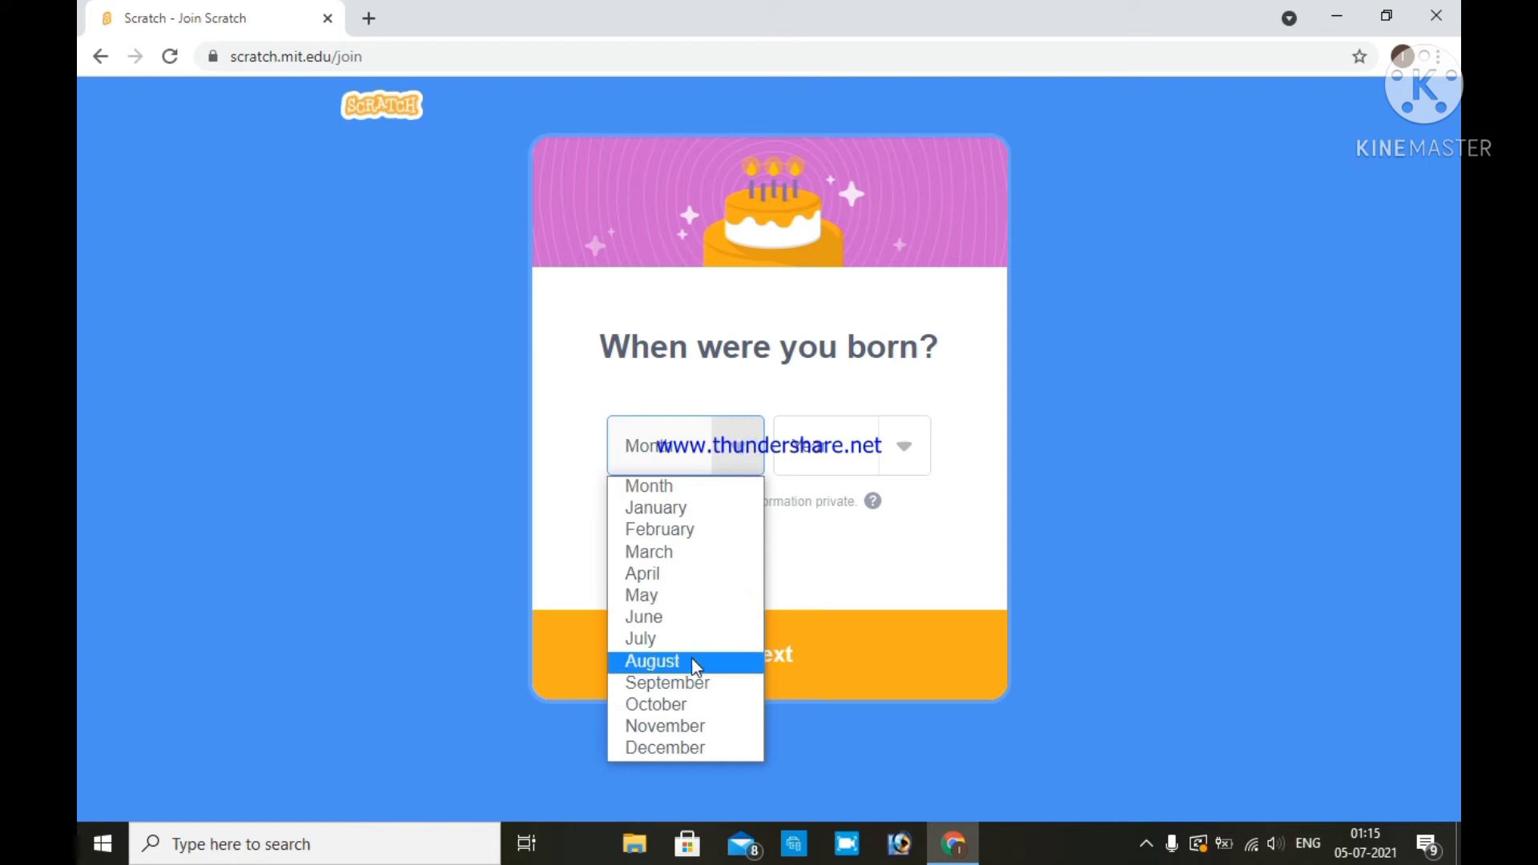
click(694, 664)
click(904, 452)
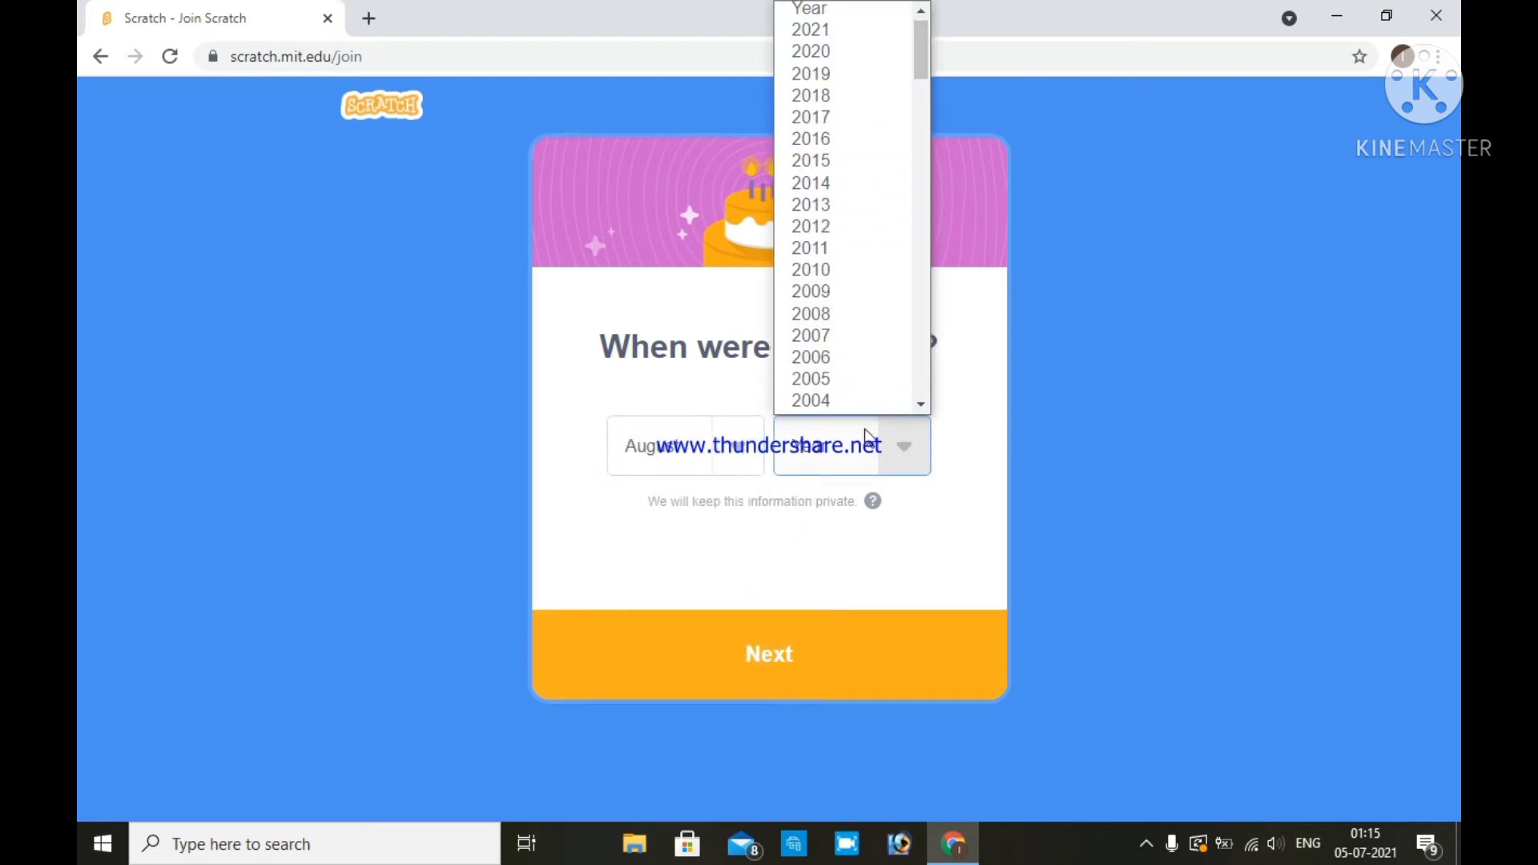
scroll(867, 381, down, 1)
click(867, 380)
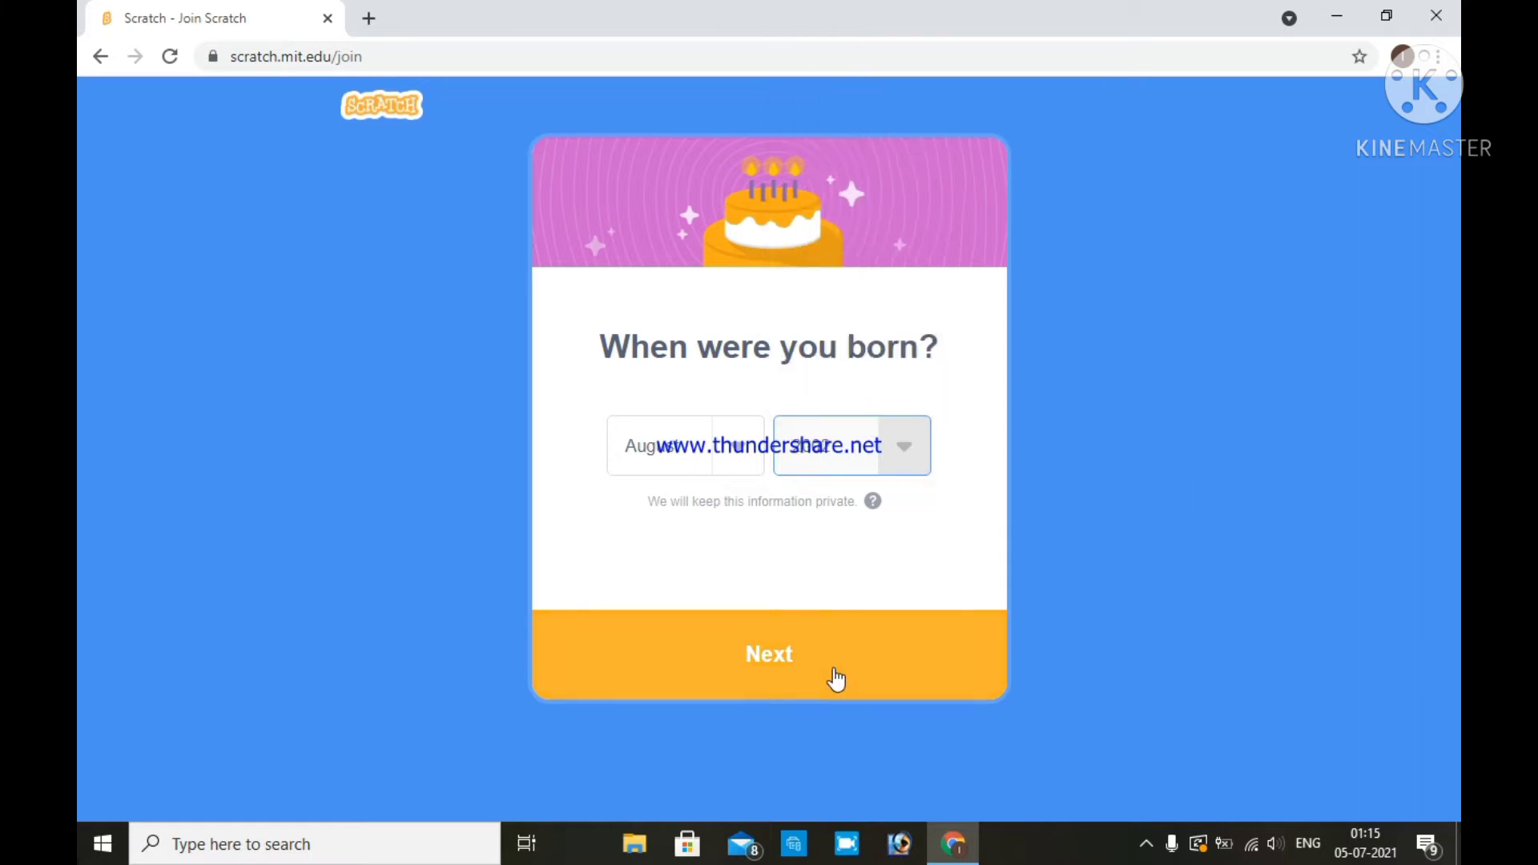
click(834, 670)
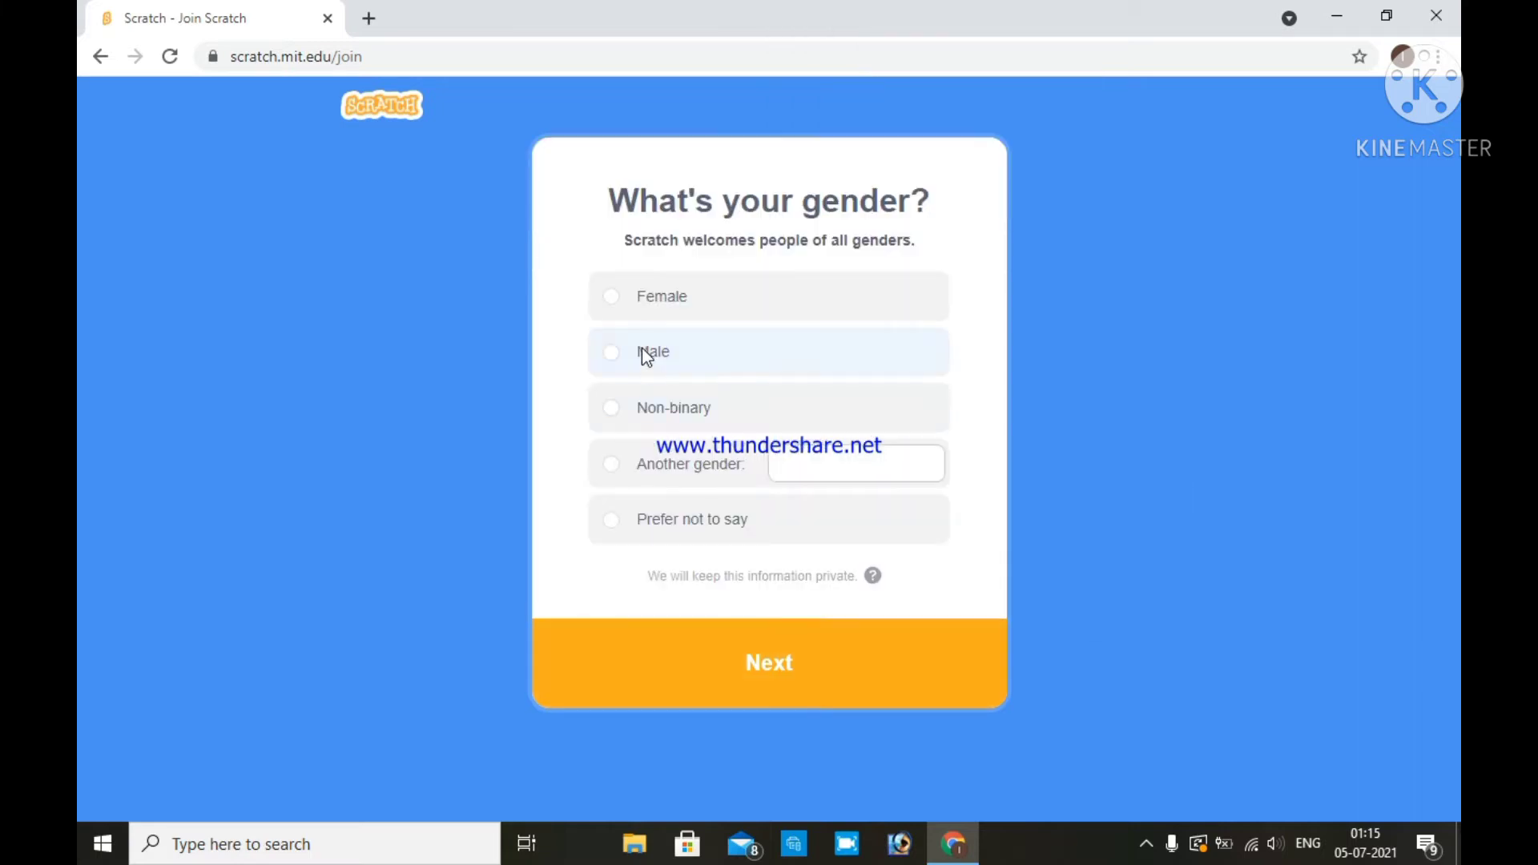
Choose Male as gender, enter the email address and submit to create the account.
click(643, 353)
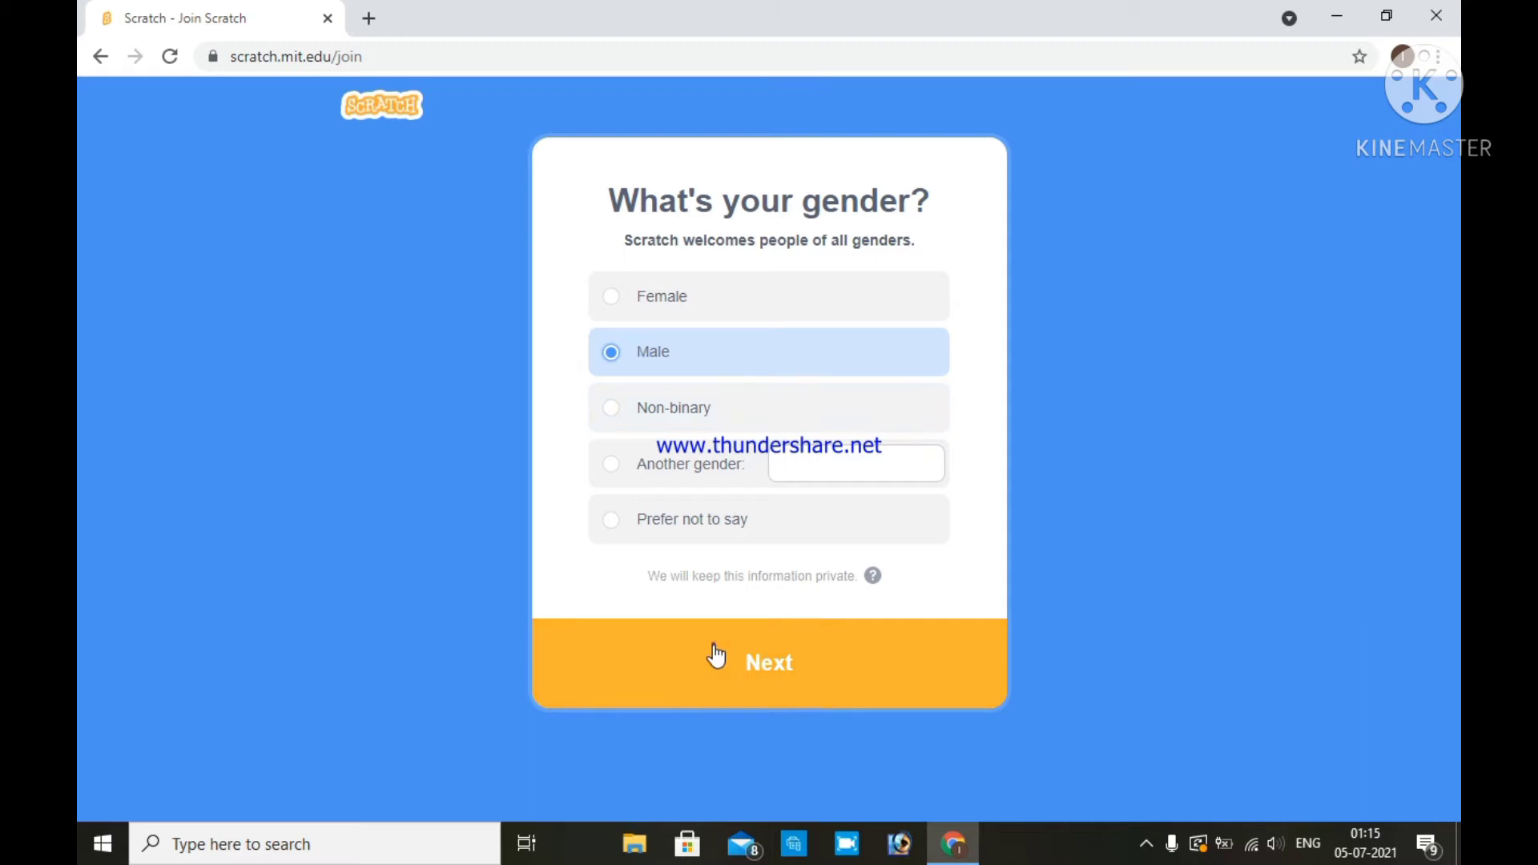
click(714, 653)
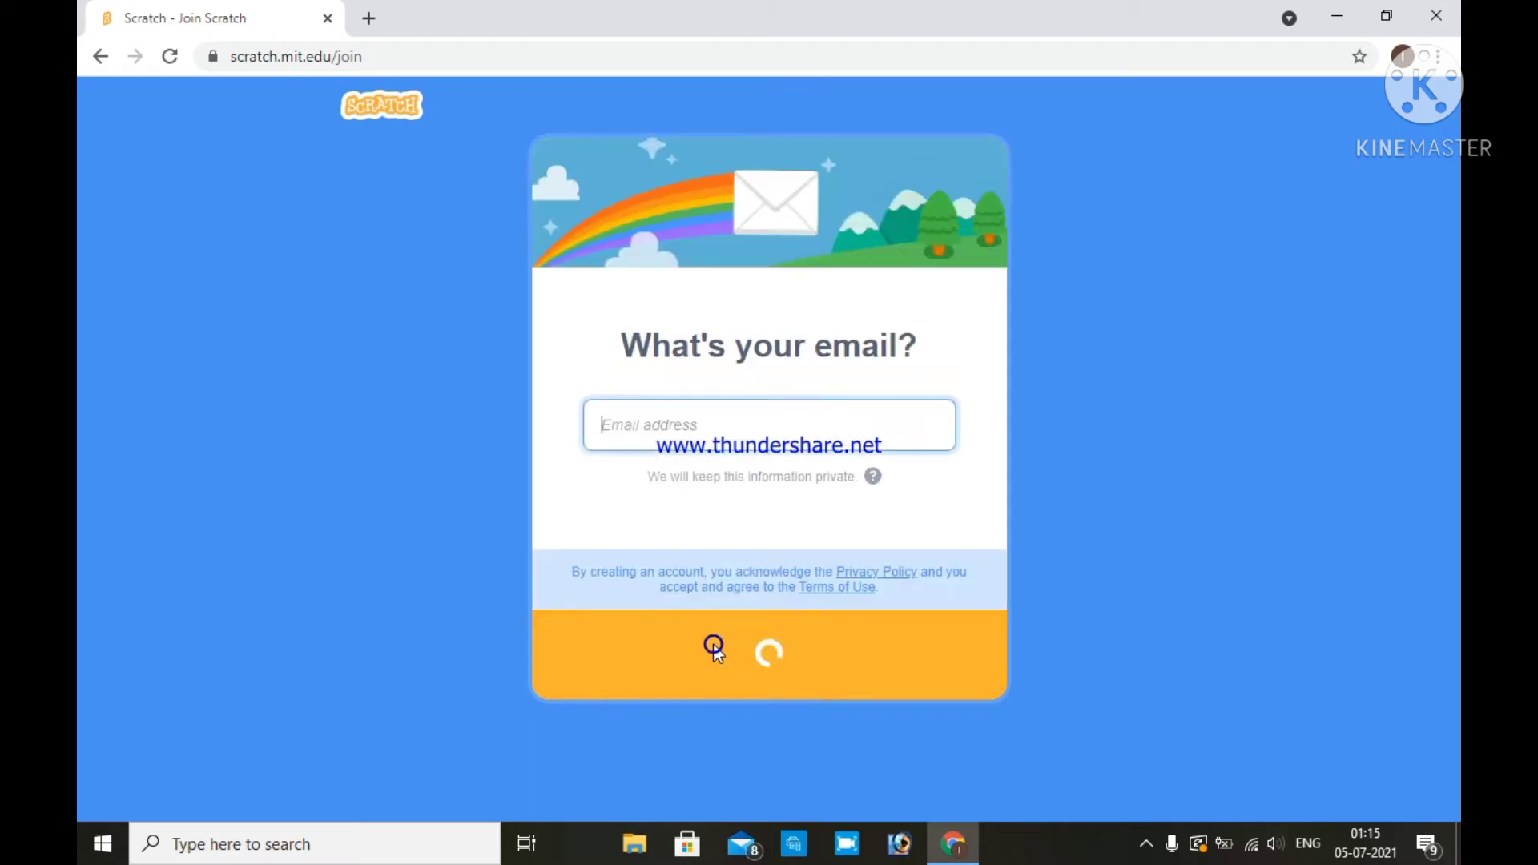
click(728, 437)
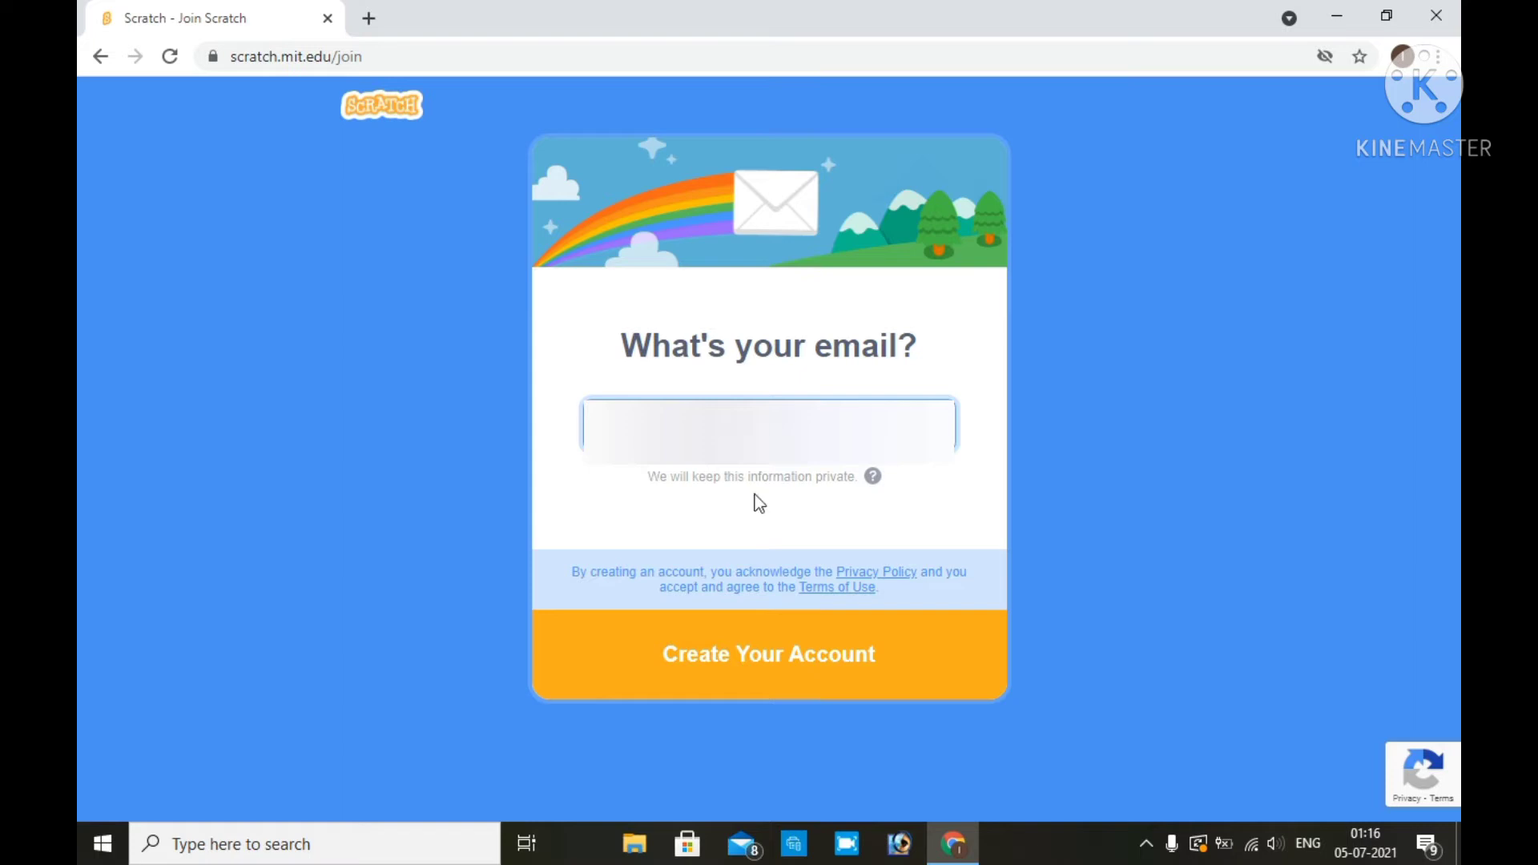
click(777, 673)
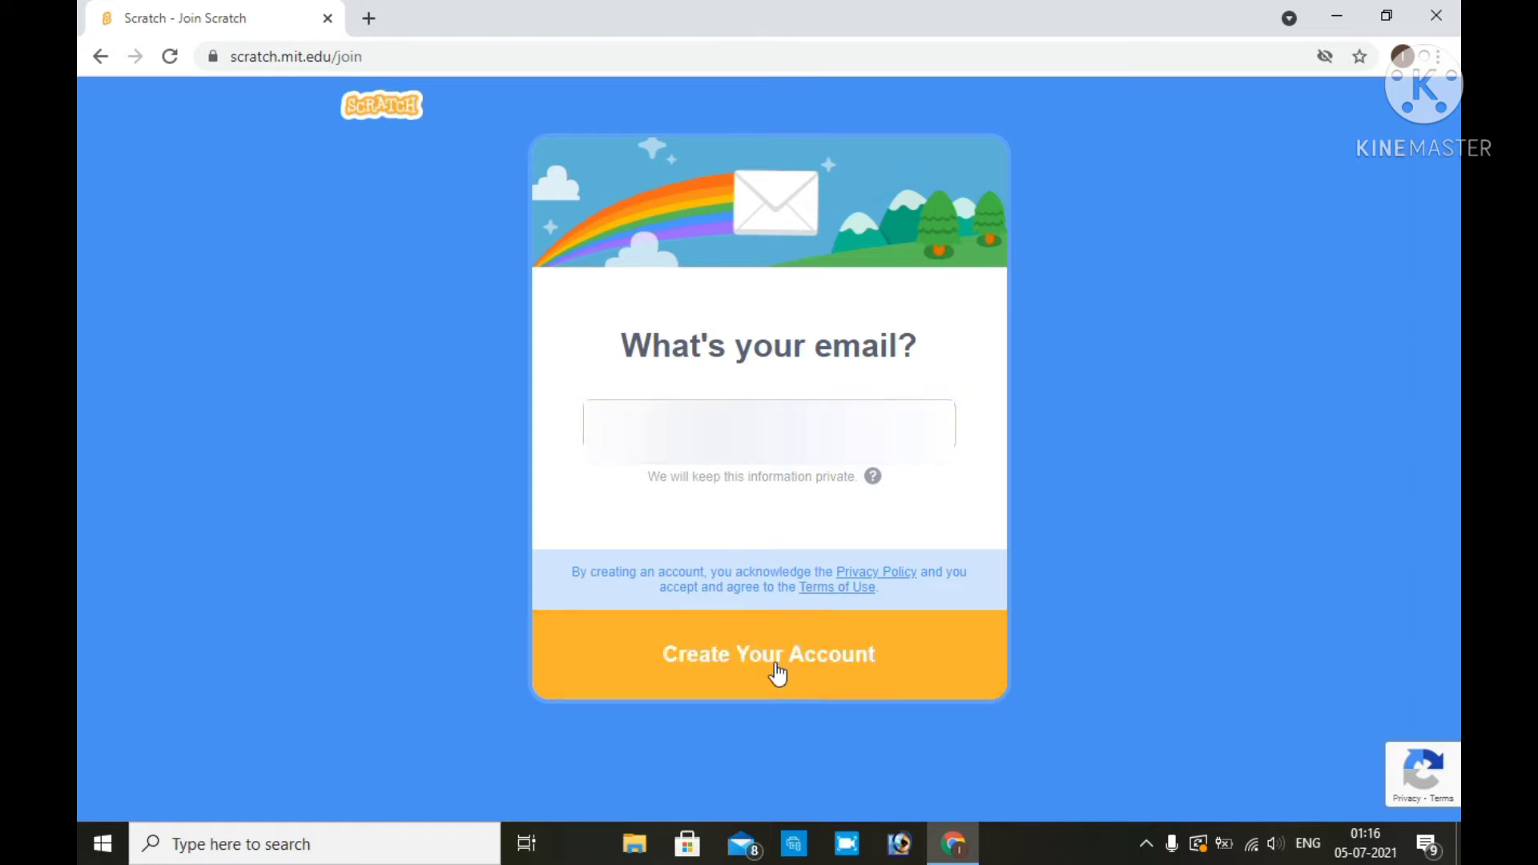
click(776, 664)
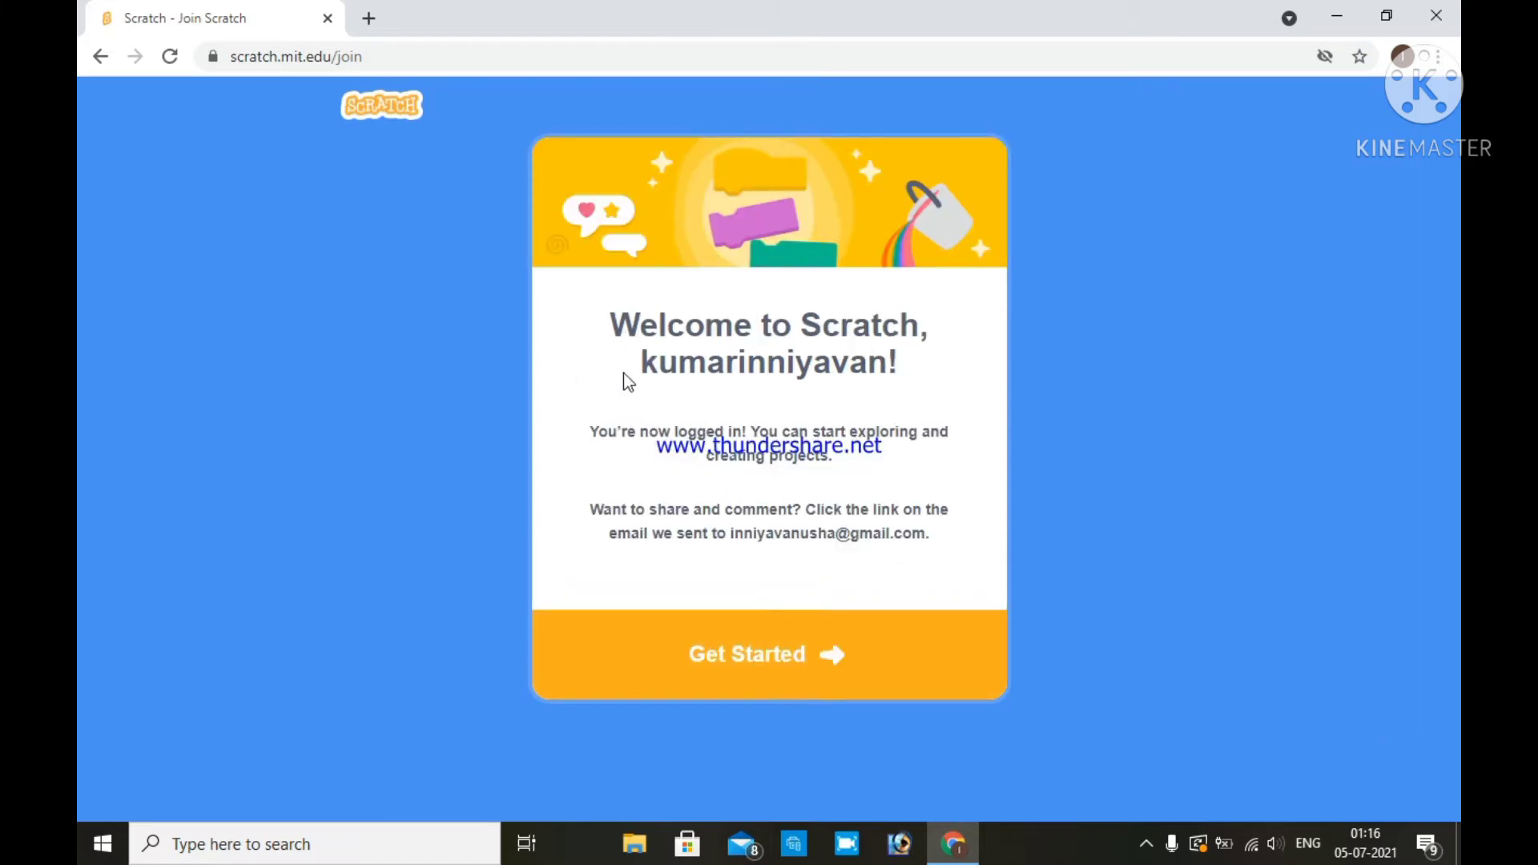
Choose Get Started on the Welcome to Scratch screen.
click(759, 664)
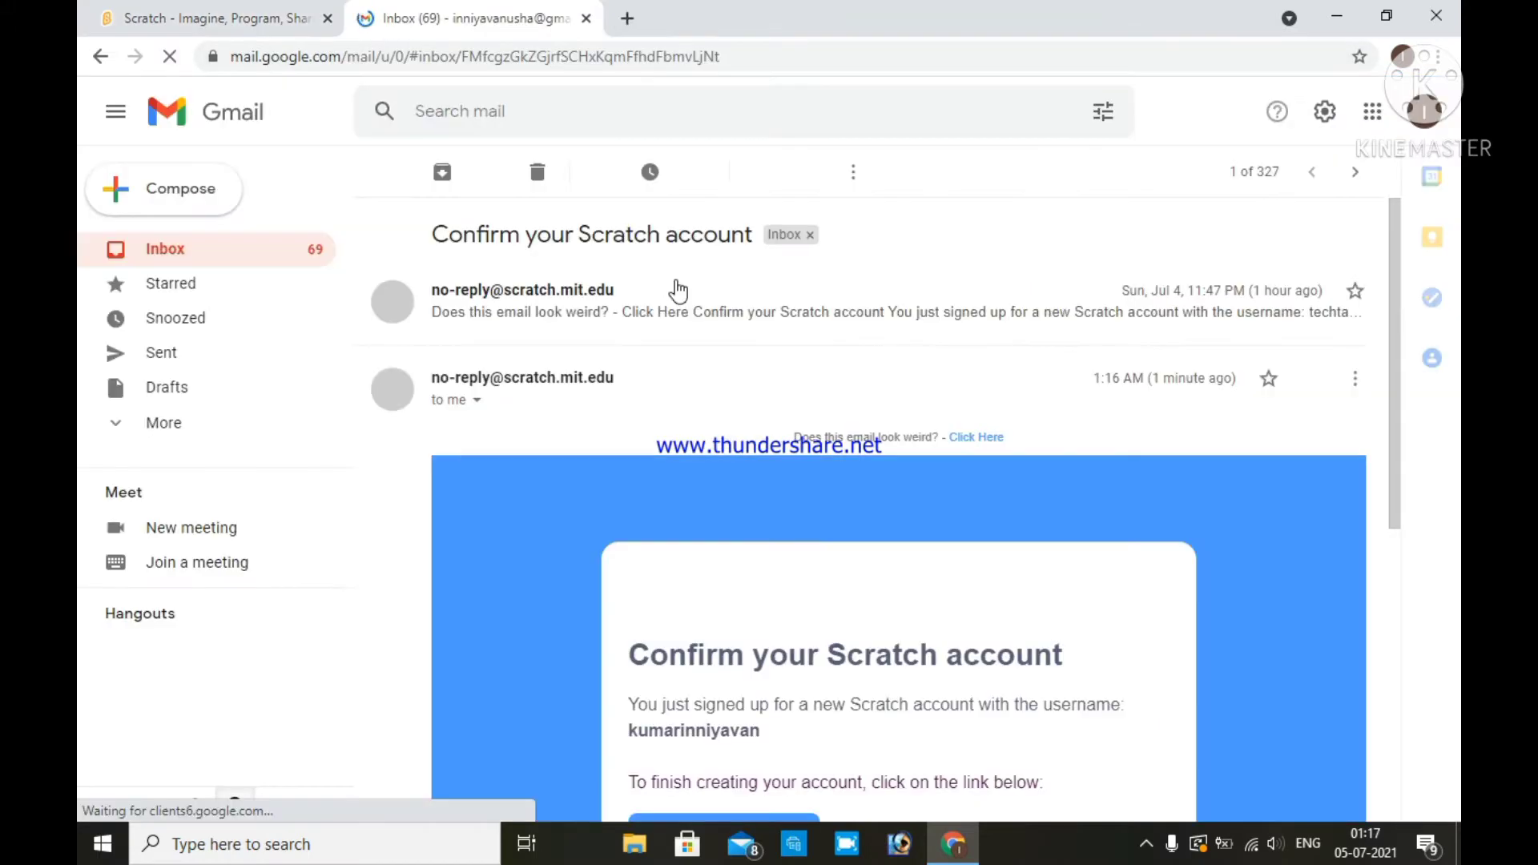
Scroll through the Scratch confirmation email and follow its Confirm my account link.
scroll(743, 417, down, 3)
scroll(753, 457, down, 3)
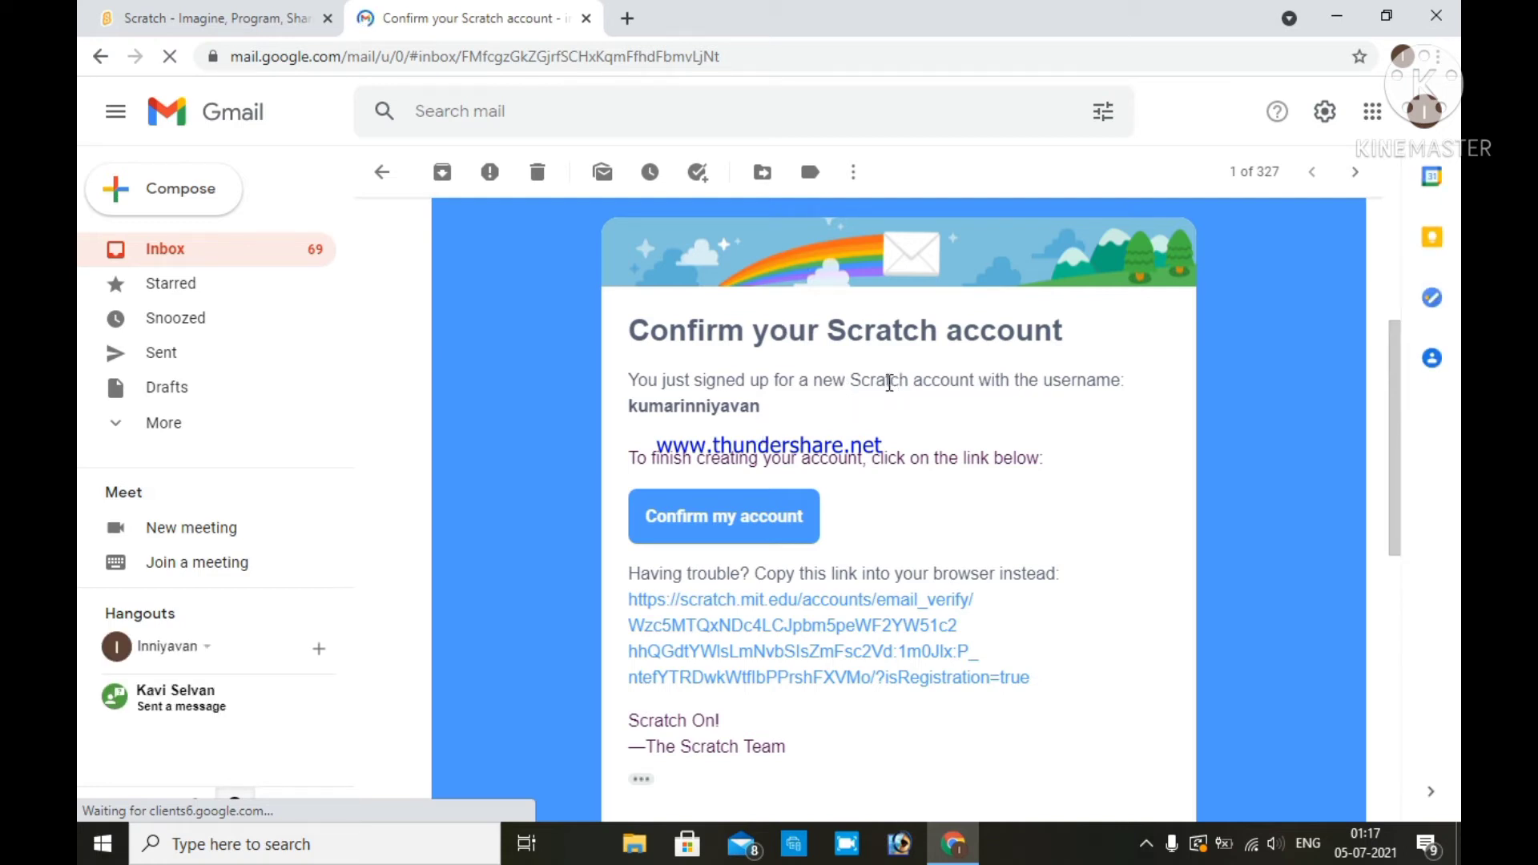
scroll(873, 376, down, 1)
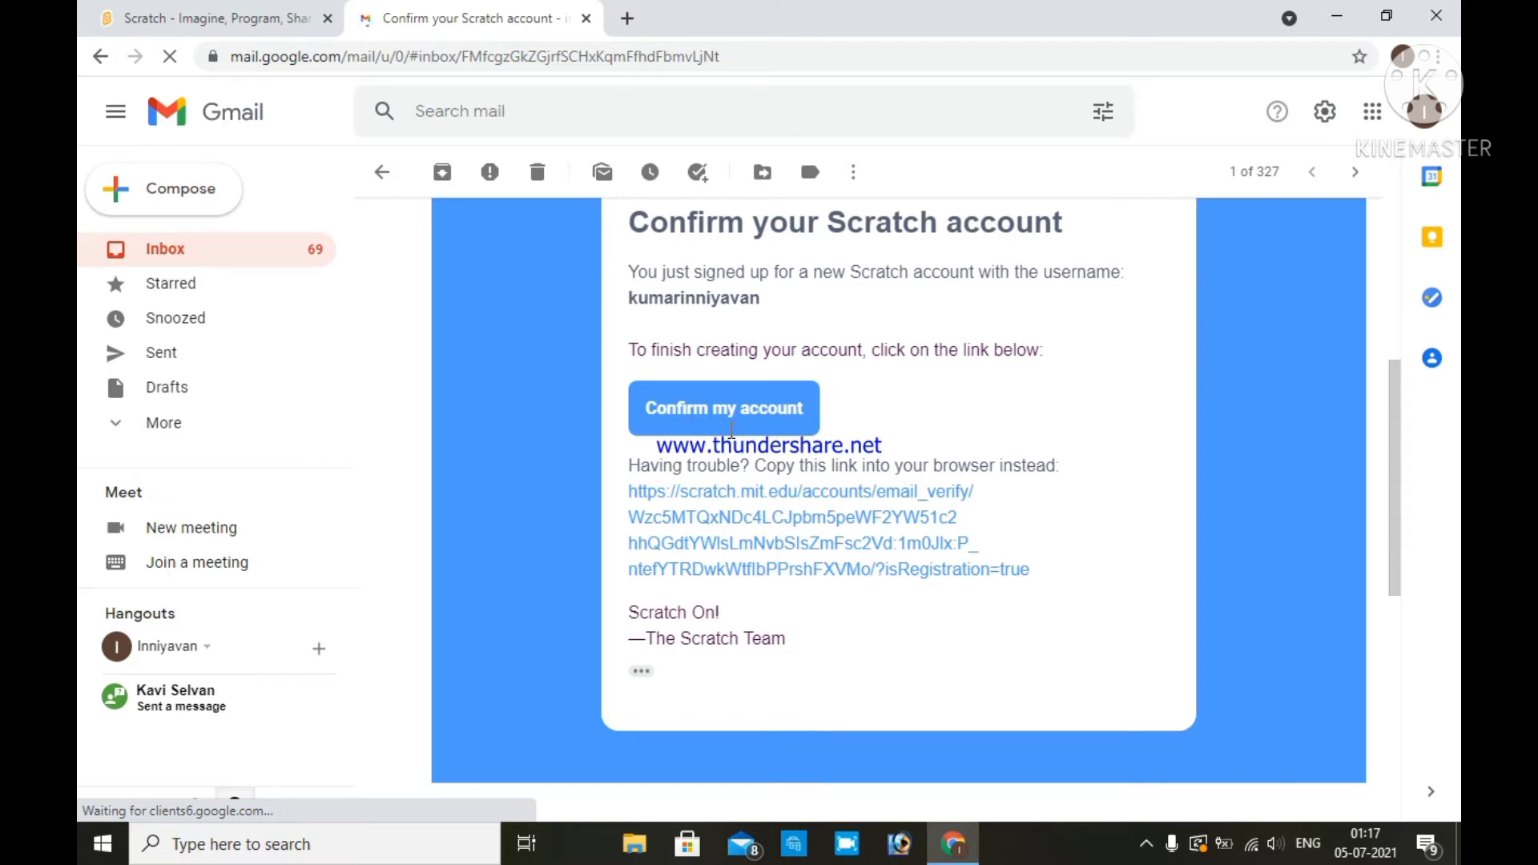
scroll(732, 430, up, 1)
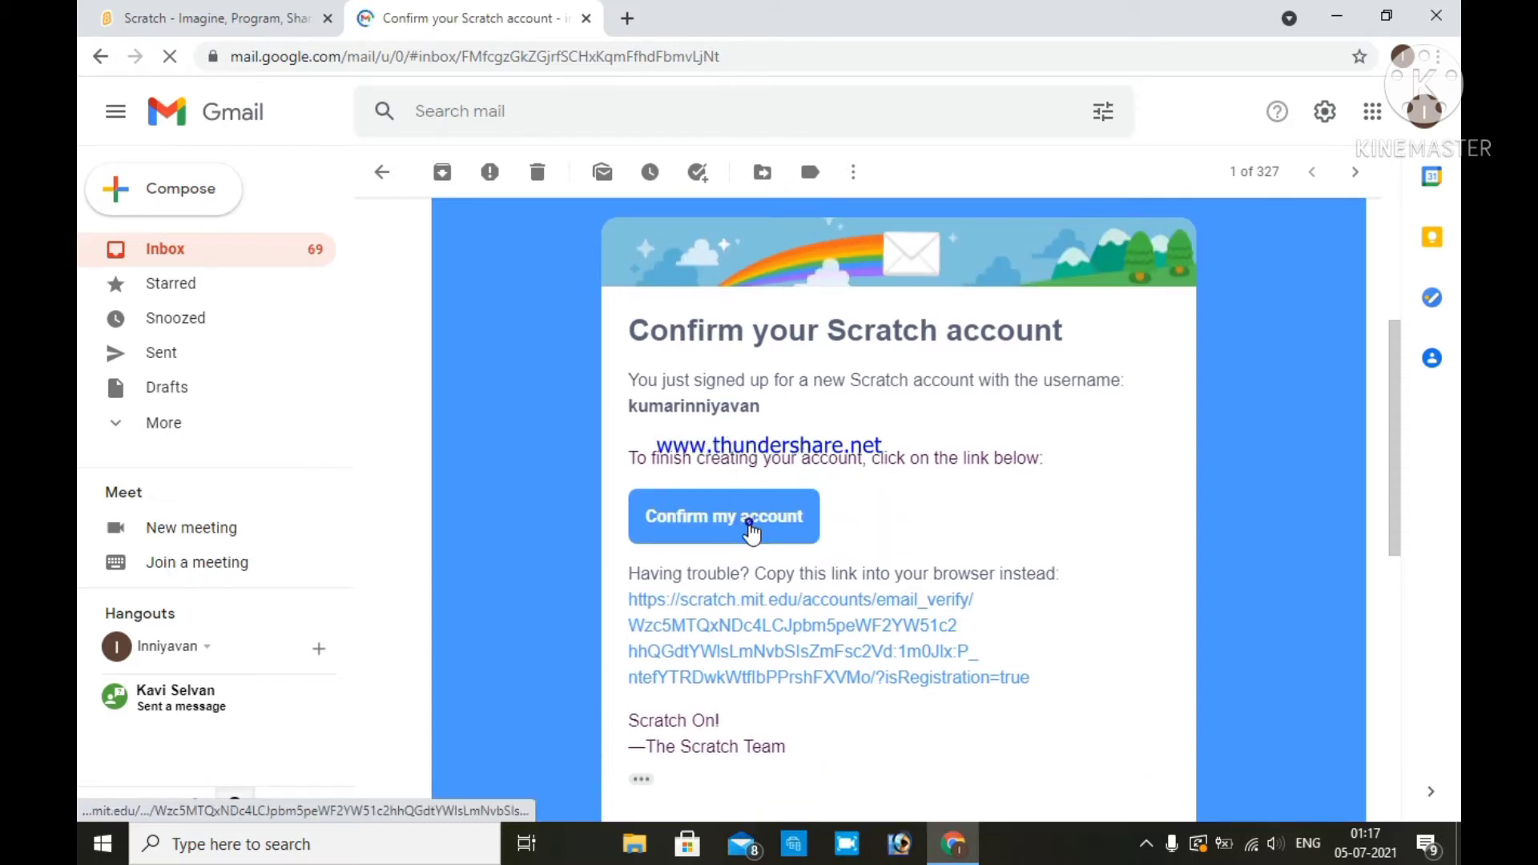
click(750, 532)
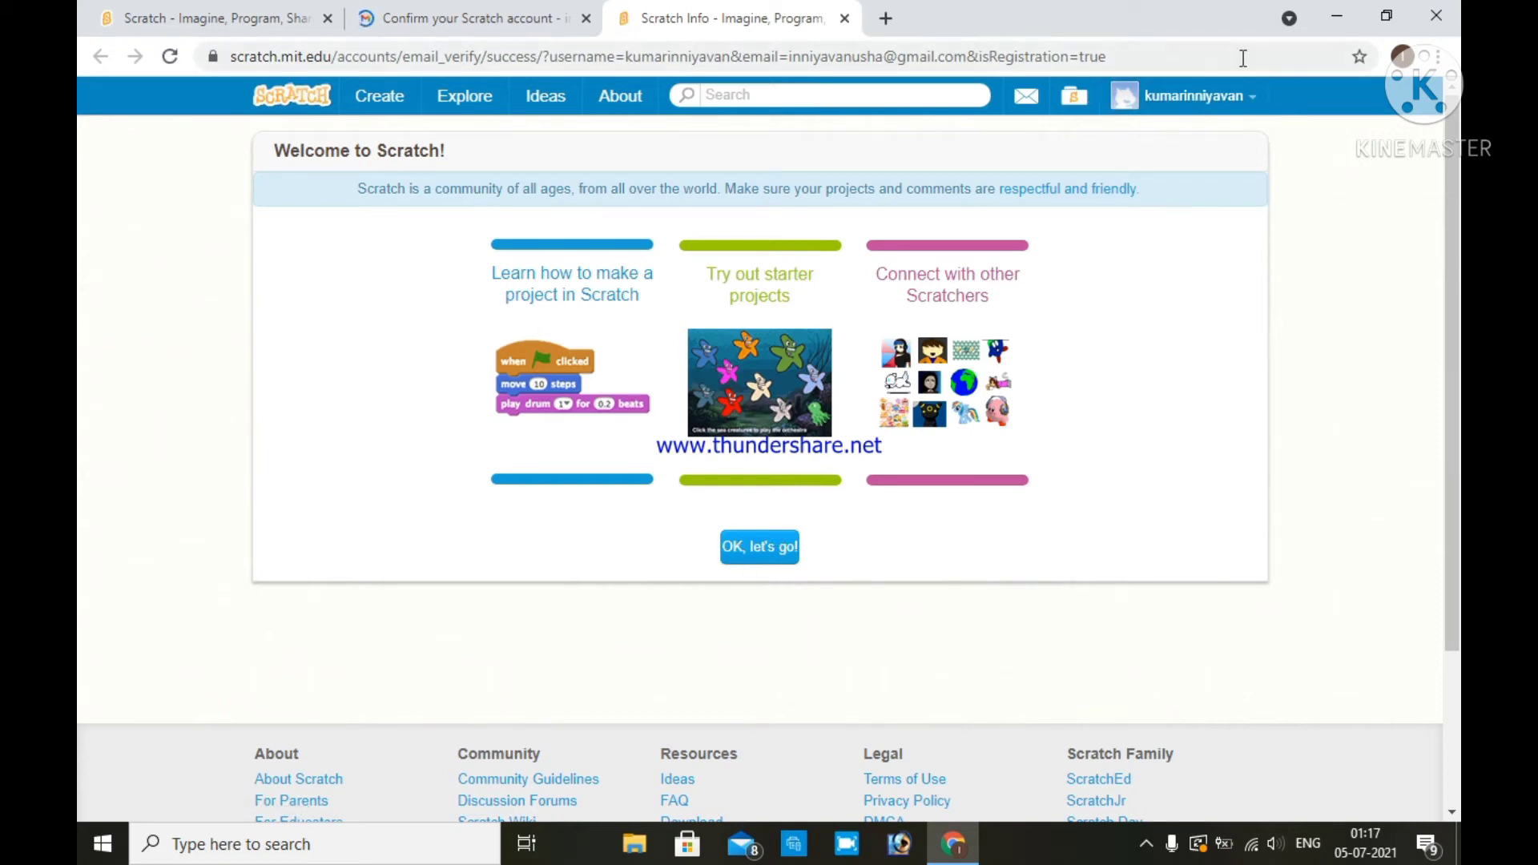
Start a new Untitled project in the Scratch editor and look through the block palette.
click(383, 105)
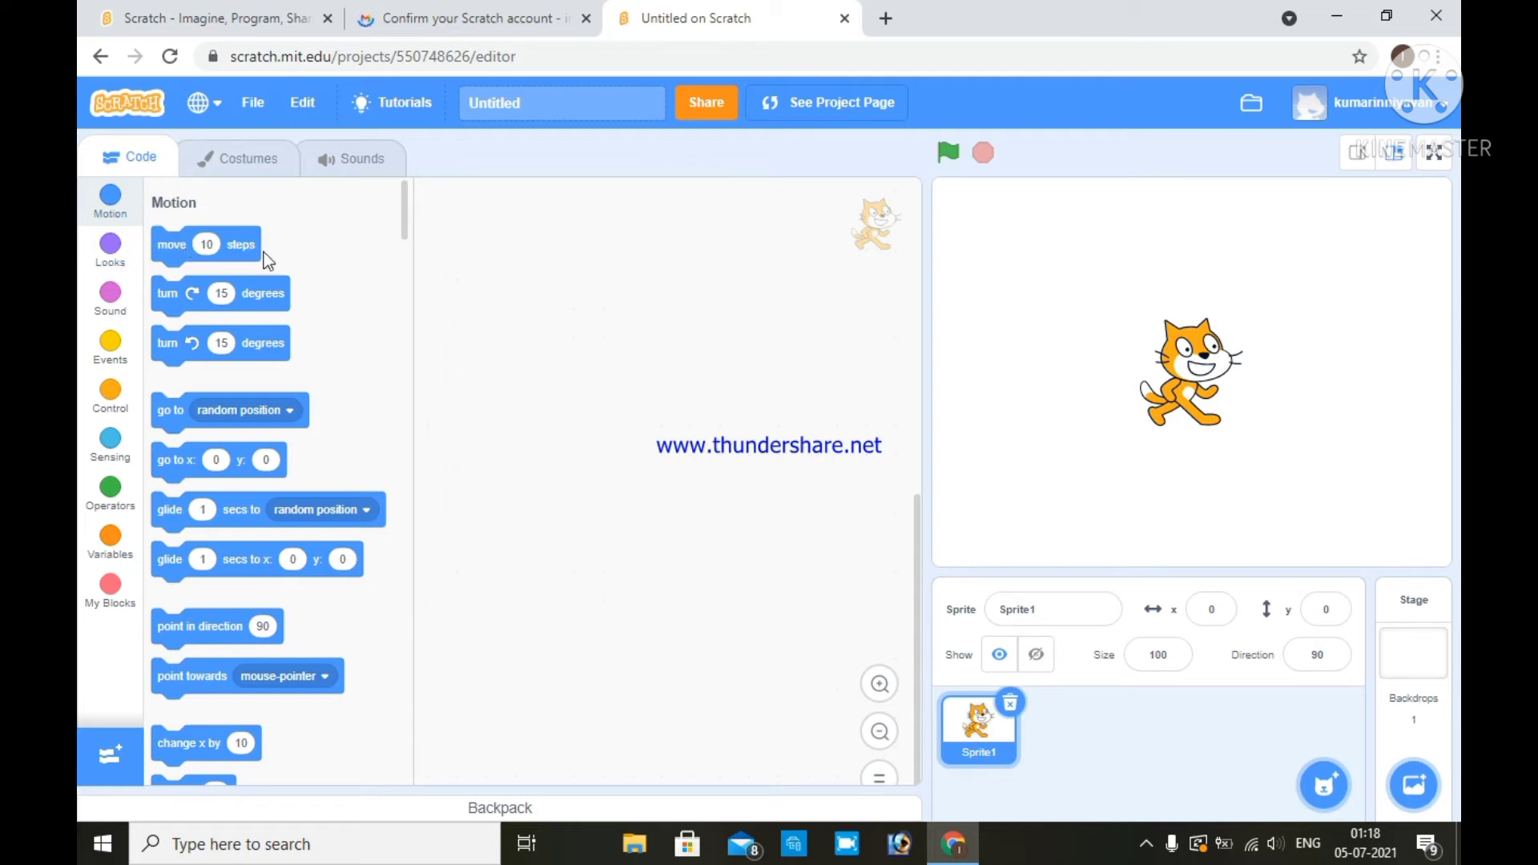
scroll(253, 265, down, 2)
scroll(223, 239, up, 2)
scroll(225, 343, down, 2)
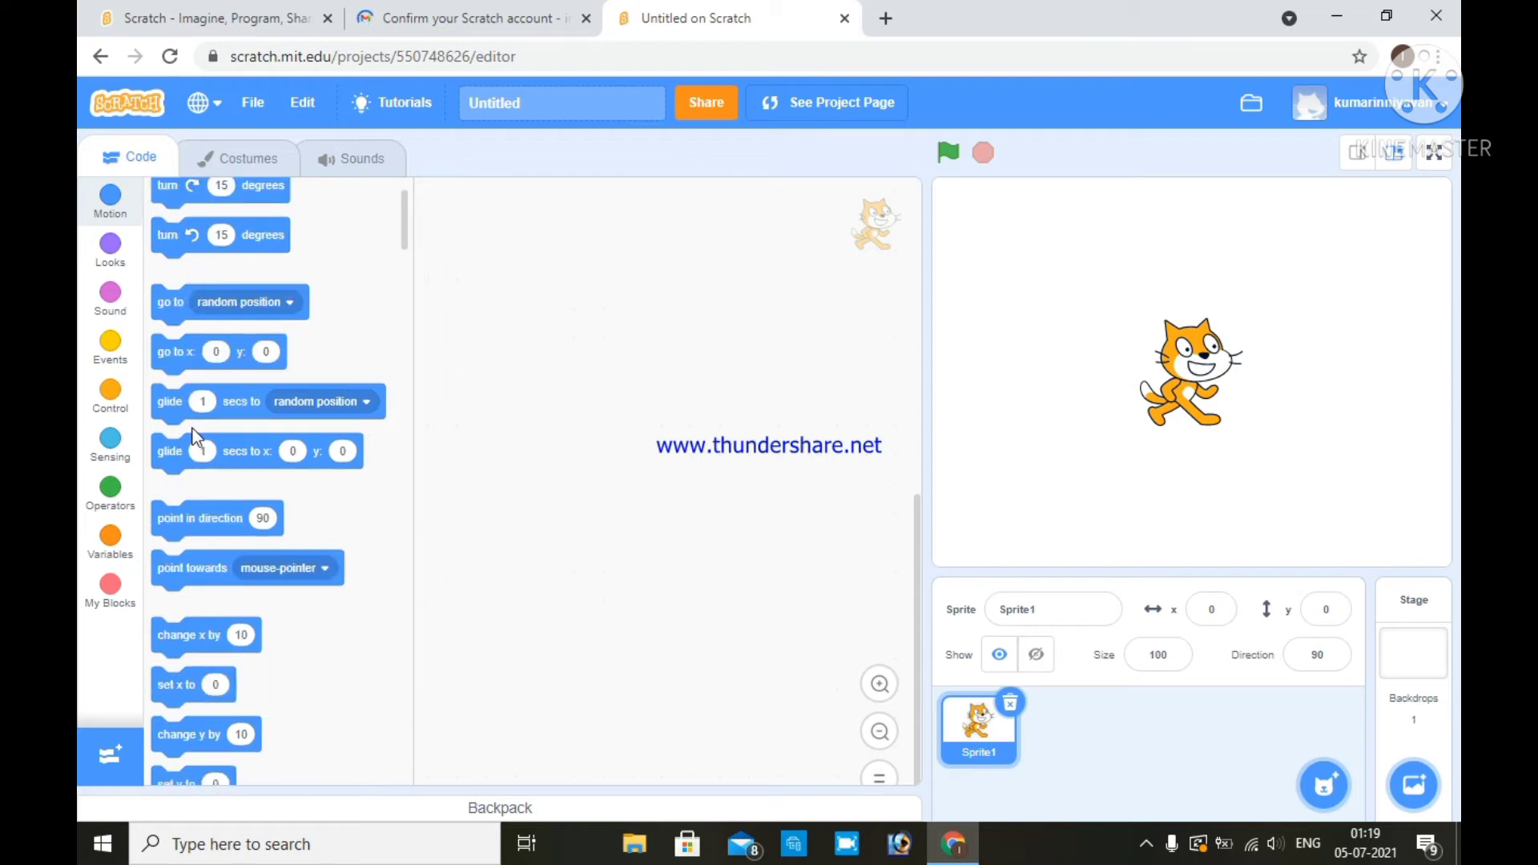
scroll(253, 442, down, 2)
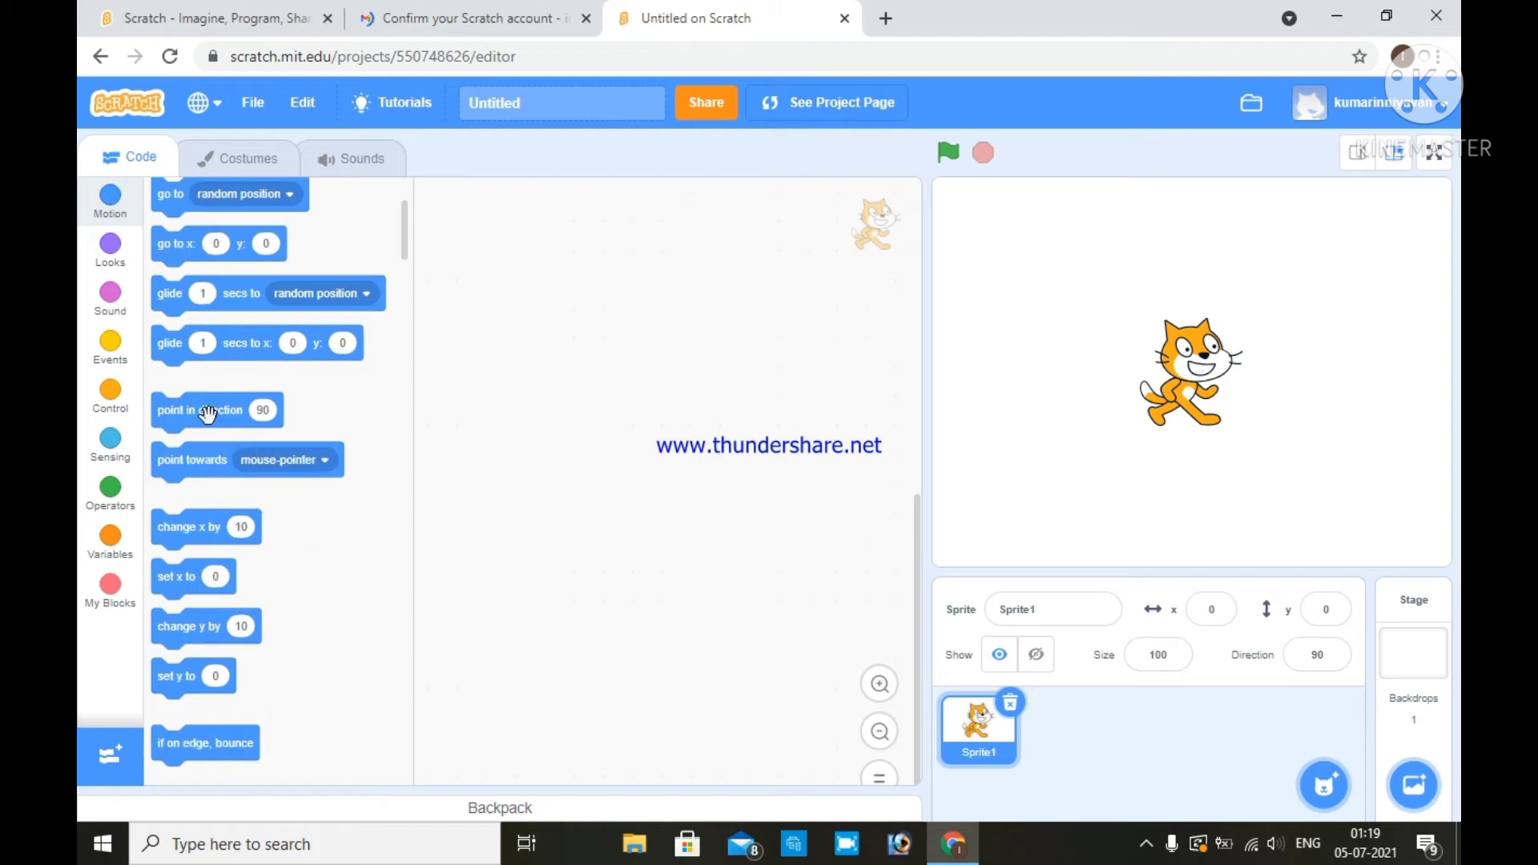
scroll(243, 479, down, 4)
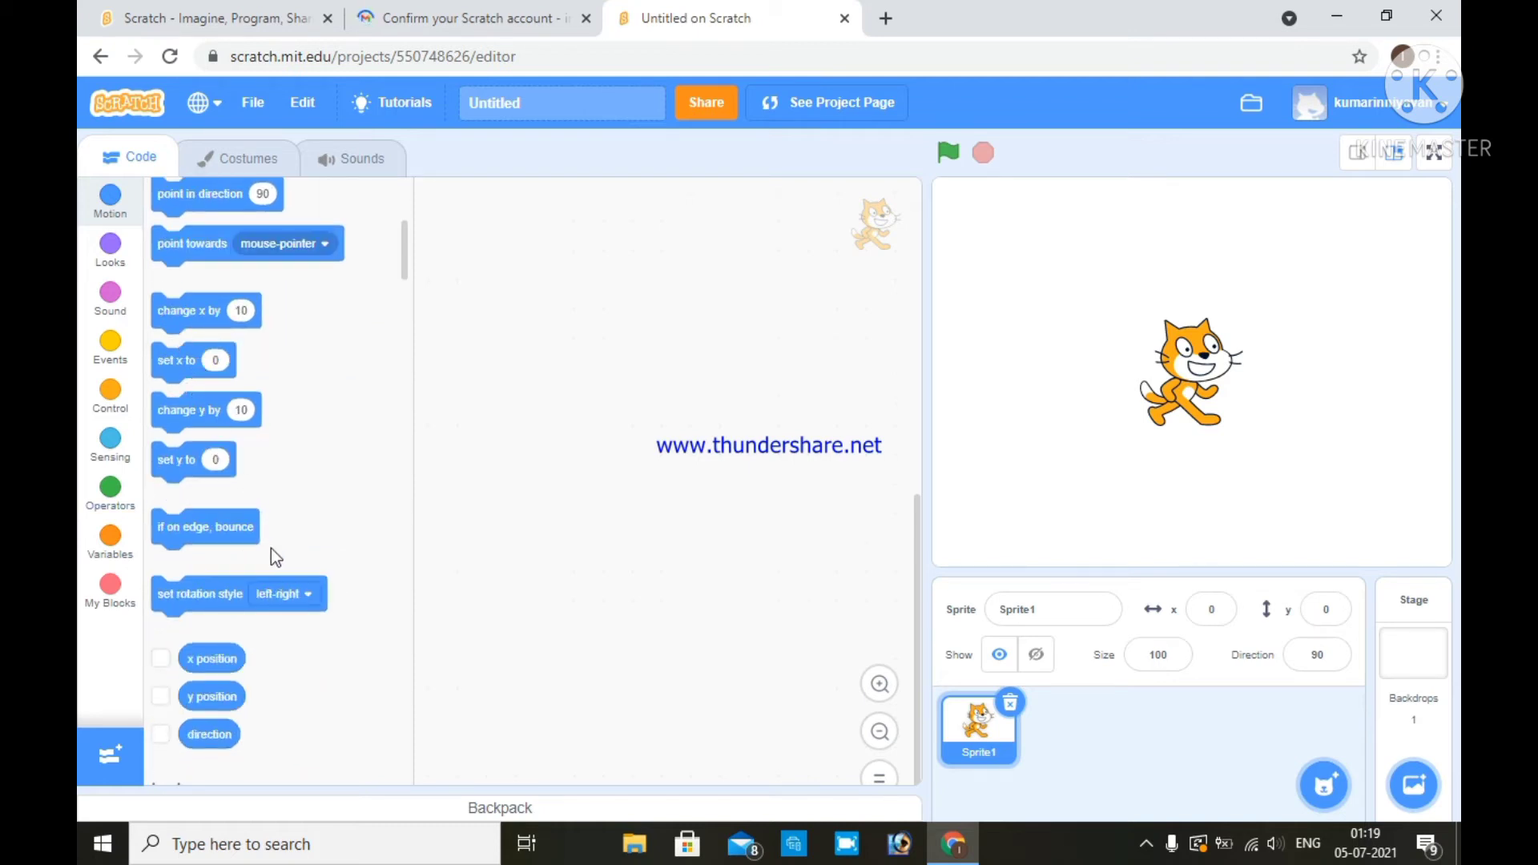
scroll(271, 545, up, 2)
scroll(240, 407, down, 2)
Browse the Looks, Sound and Events block categories, then run the project.
click(111, 249)
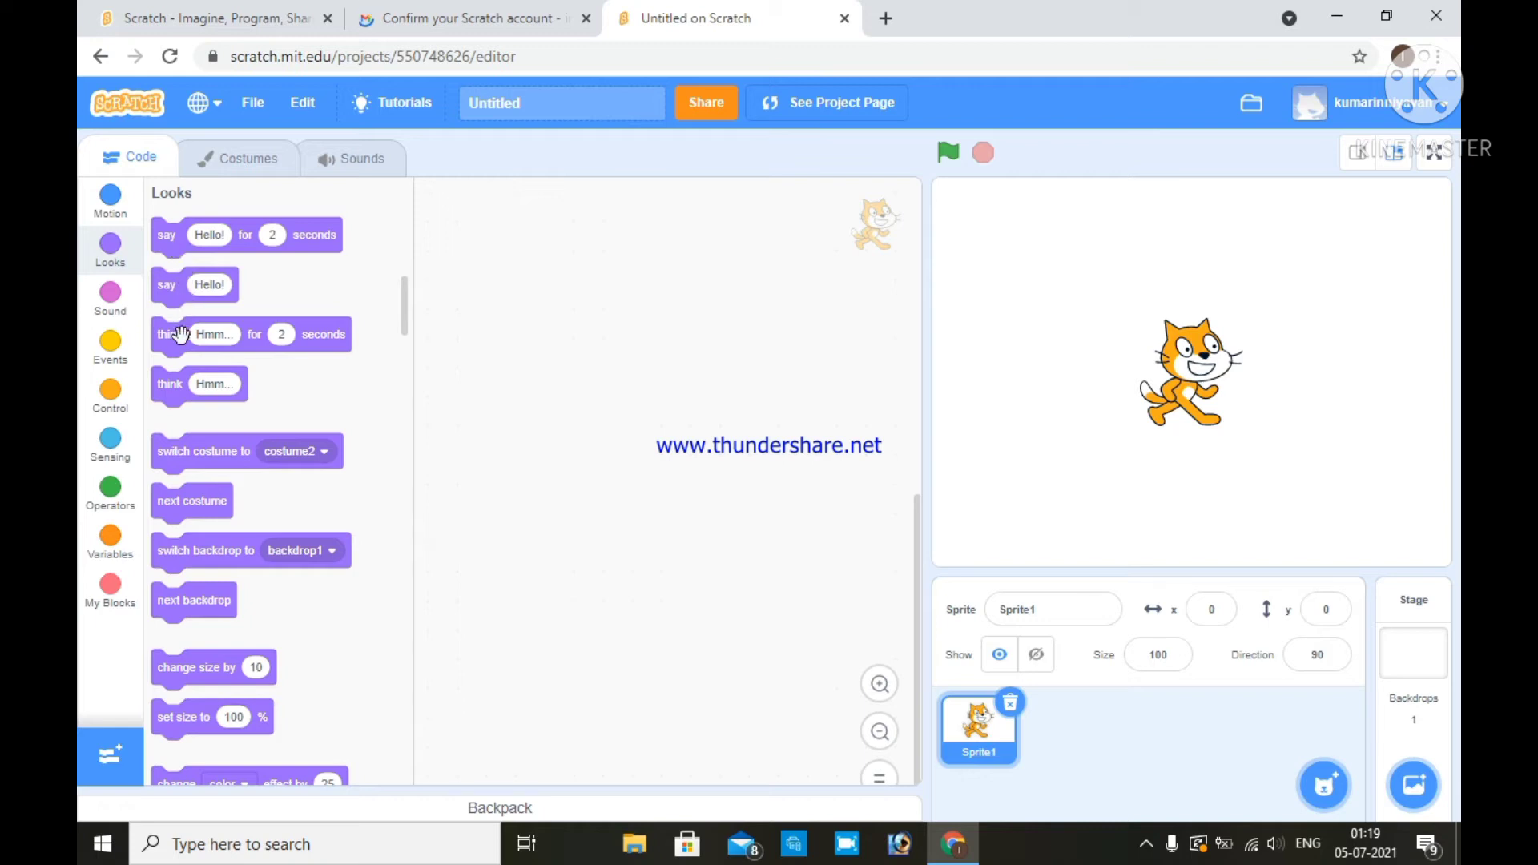
scroll(183, 491, down, 8)
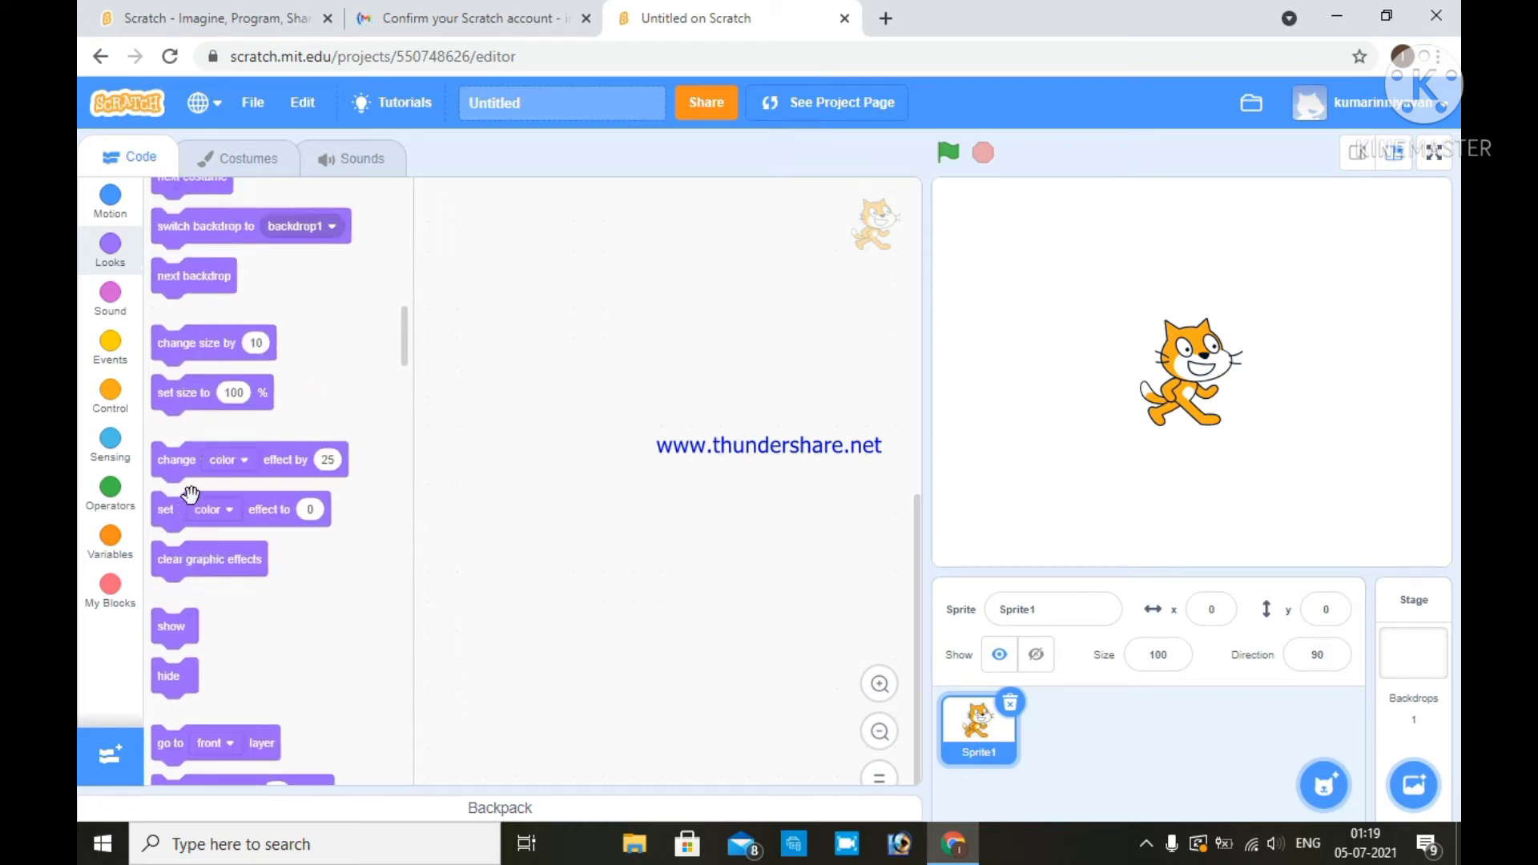
click(122, 307)
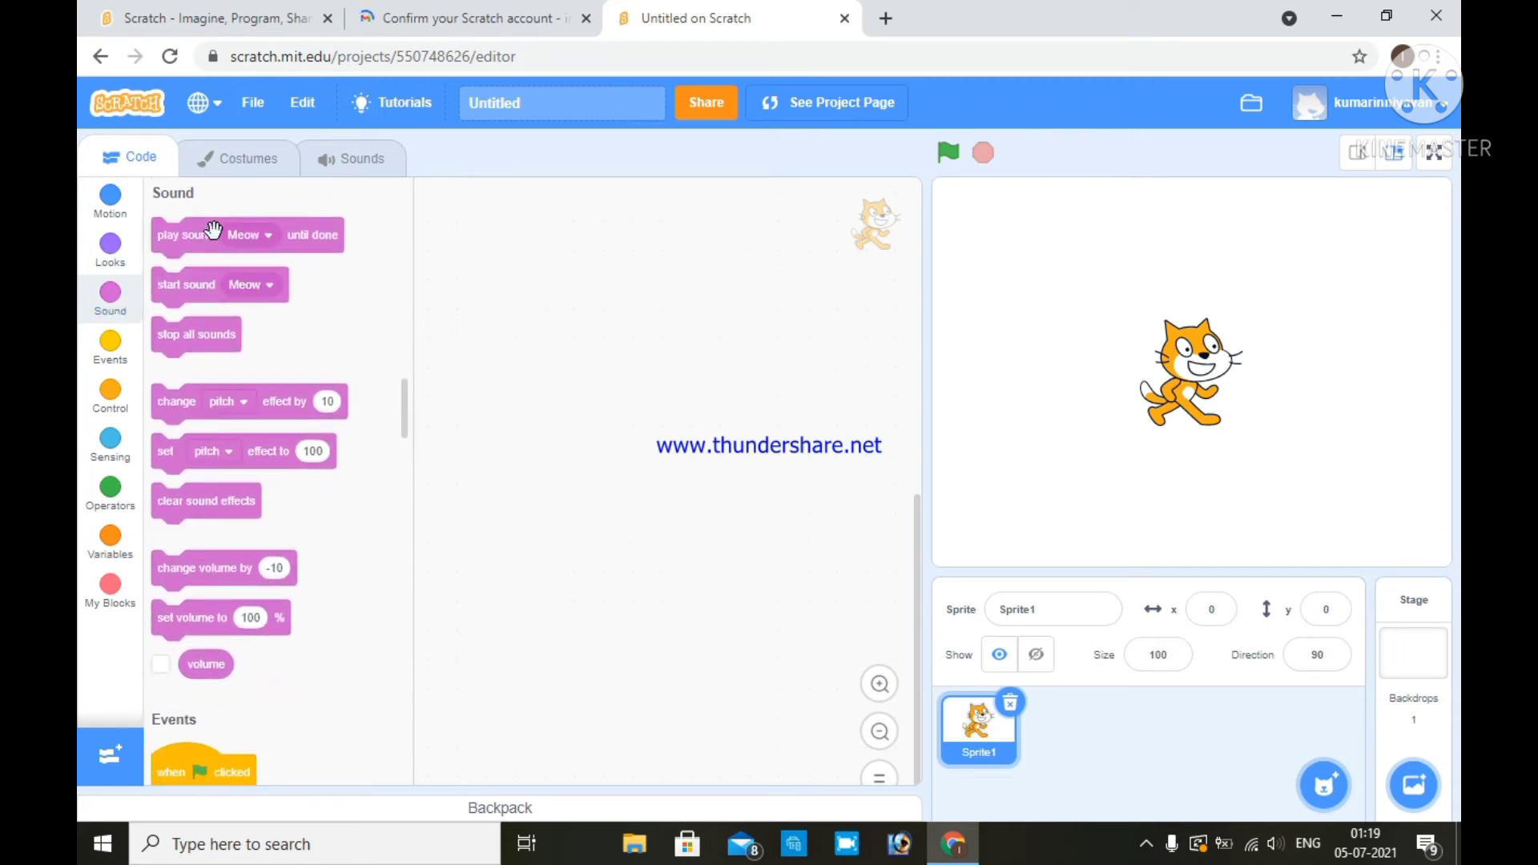
click(111, 359)
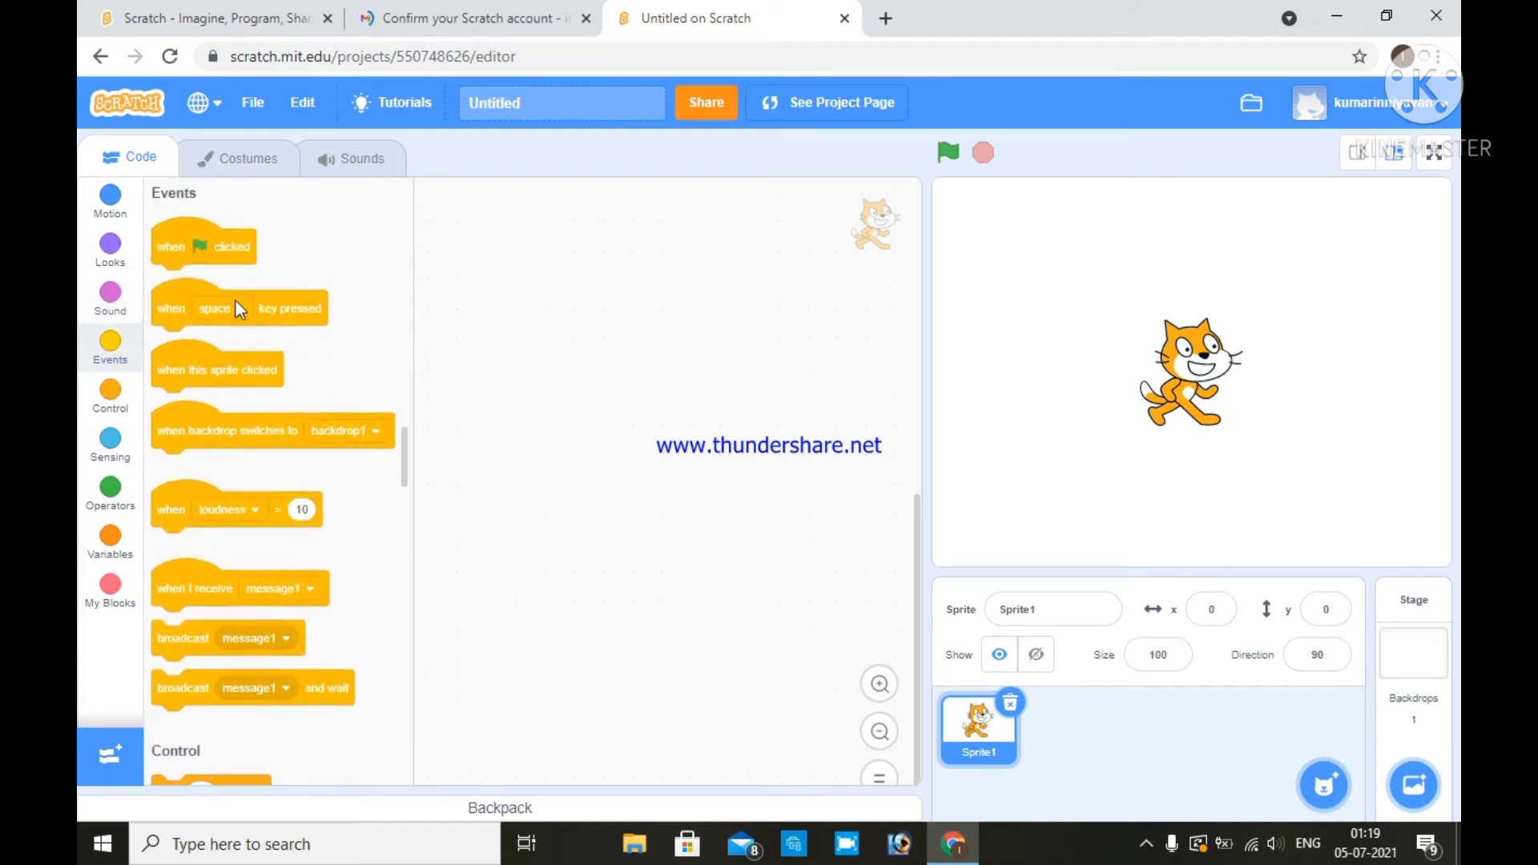
click(947, 154)
drag(201, 248, 602, 229)
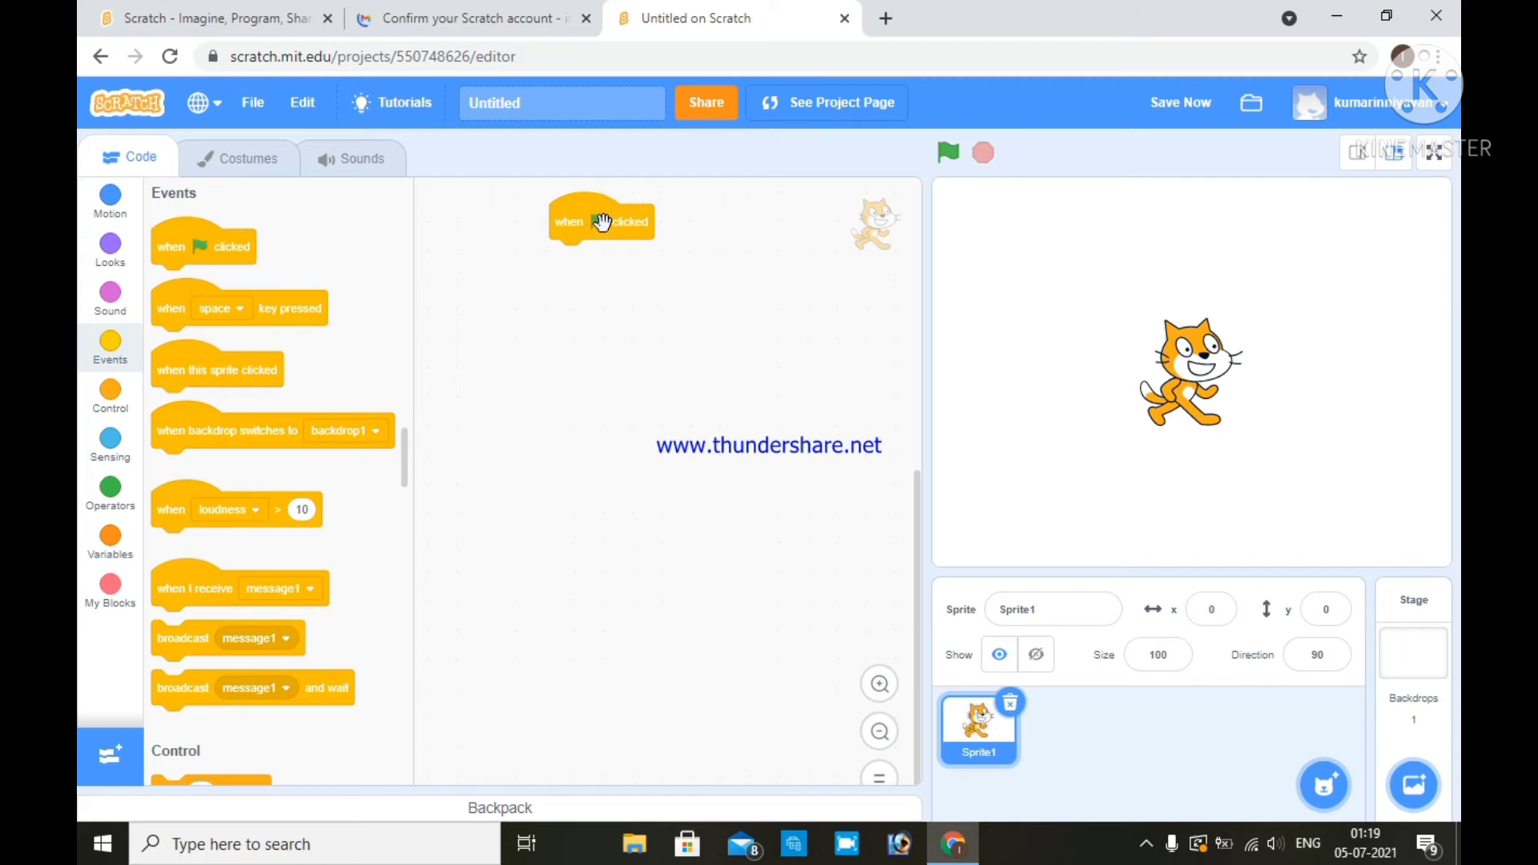
click(636, 227)
drag(590, 225, 206, 248)
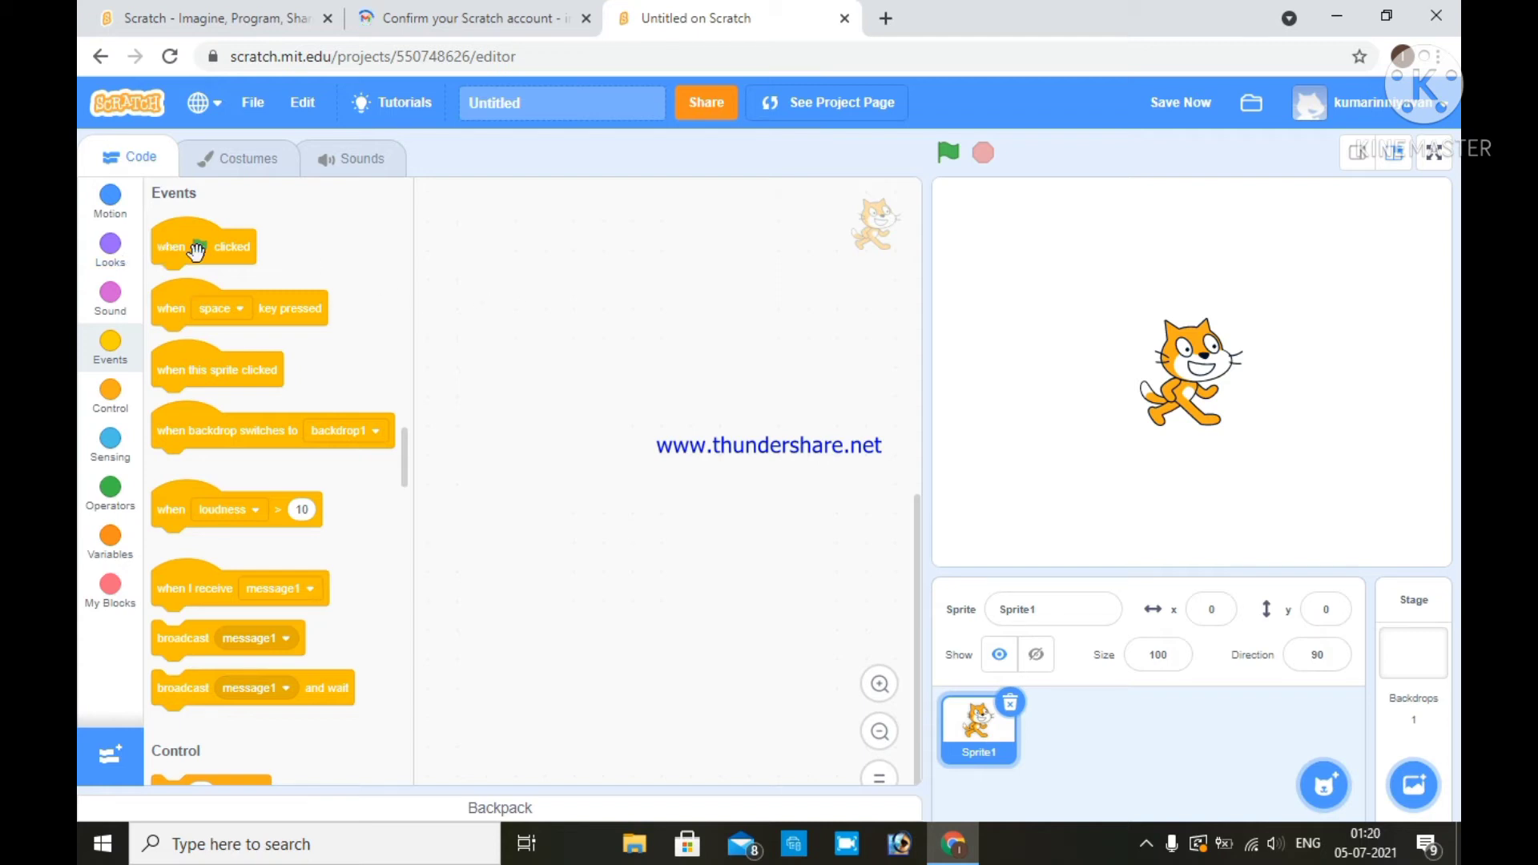
drag(196, 250, 629, 237)
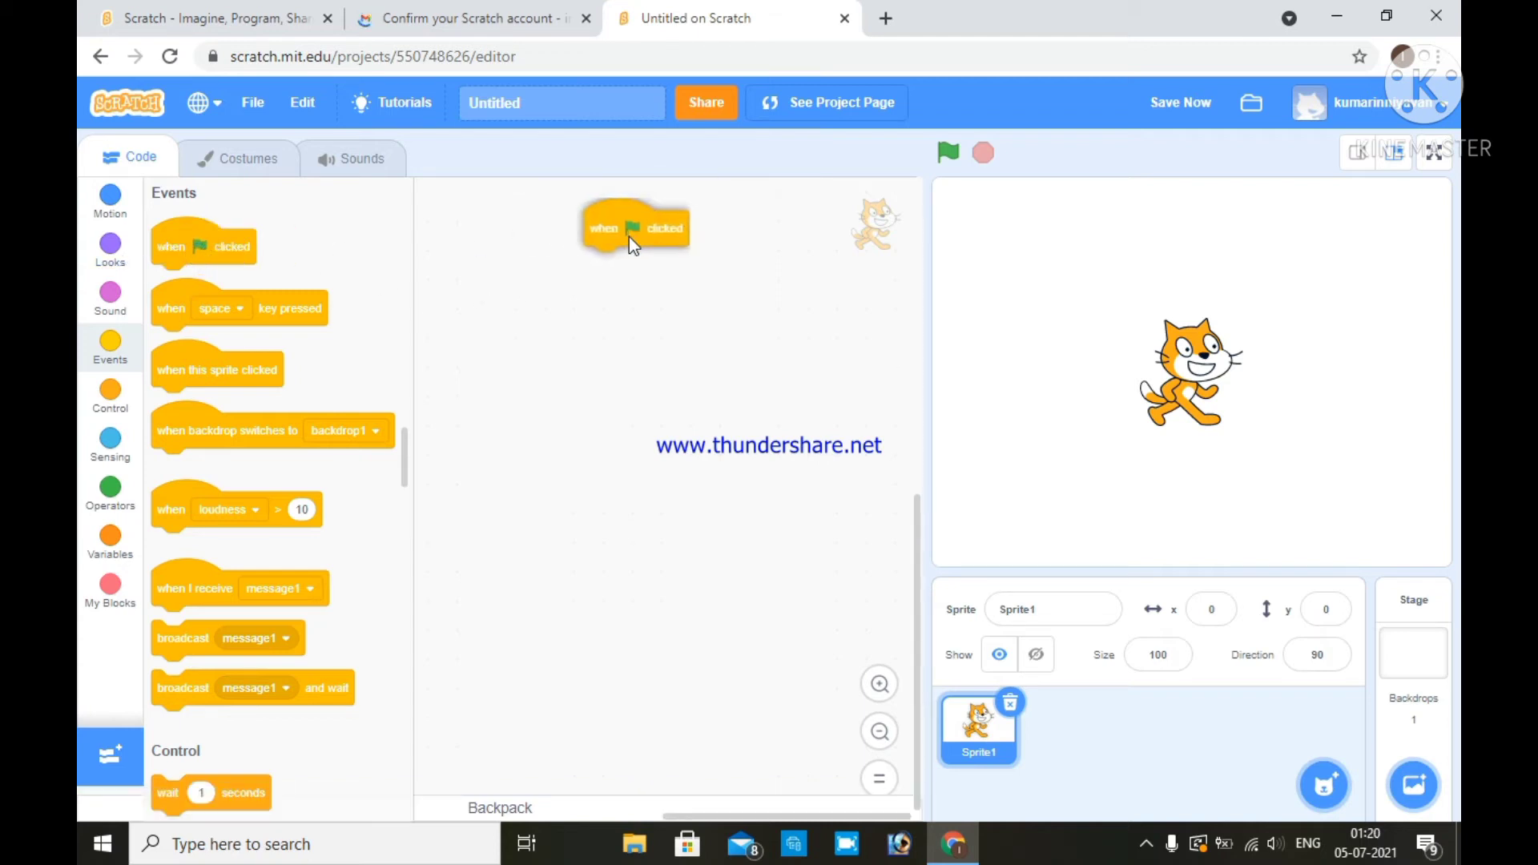
click(111, 195)
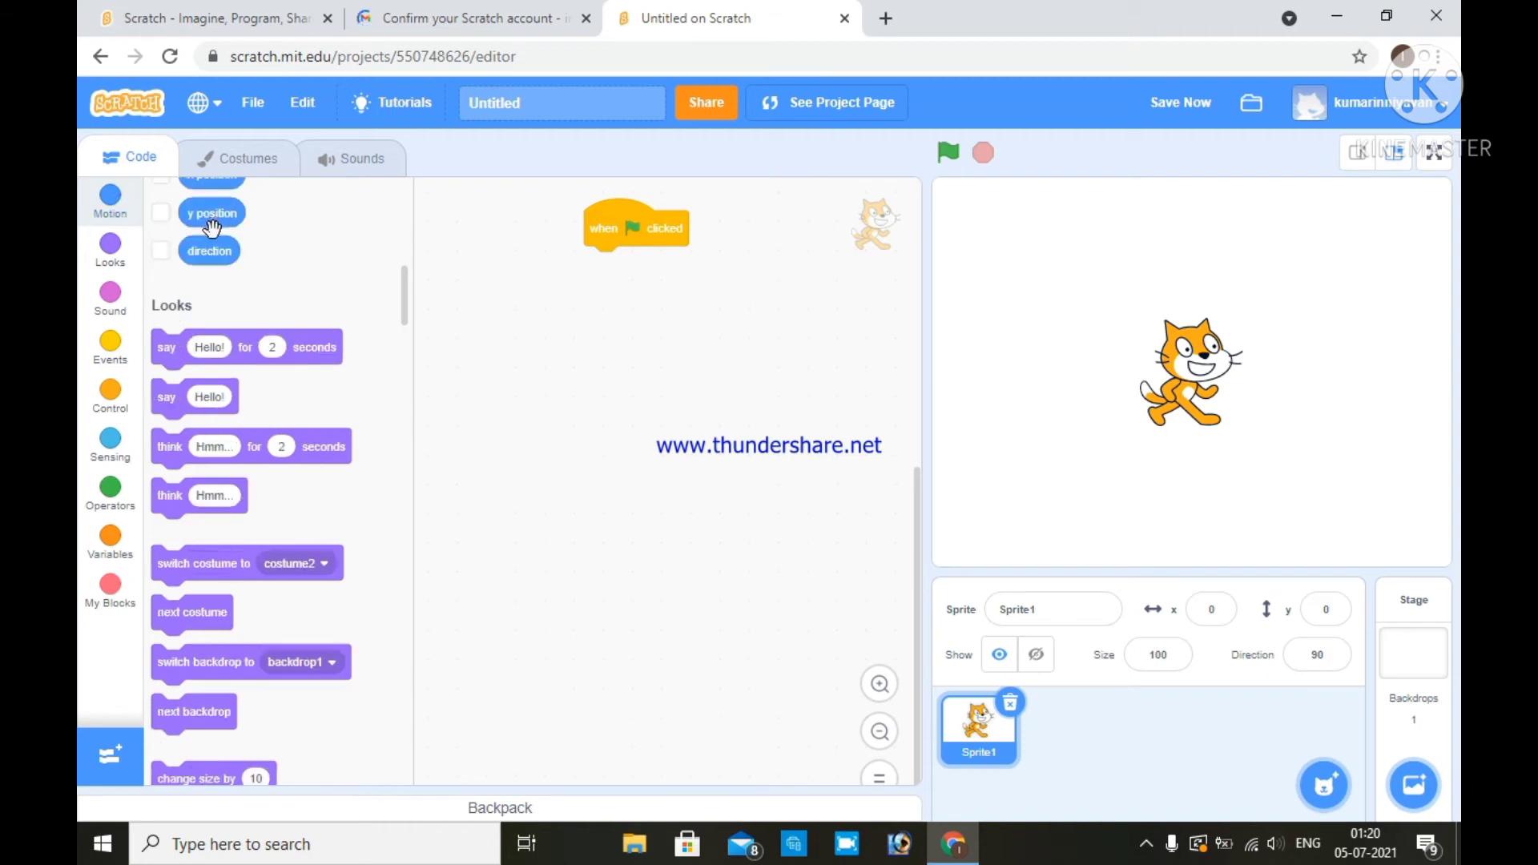
scroll(200, 238, up, 3)
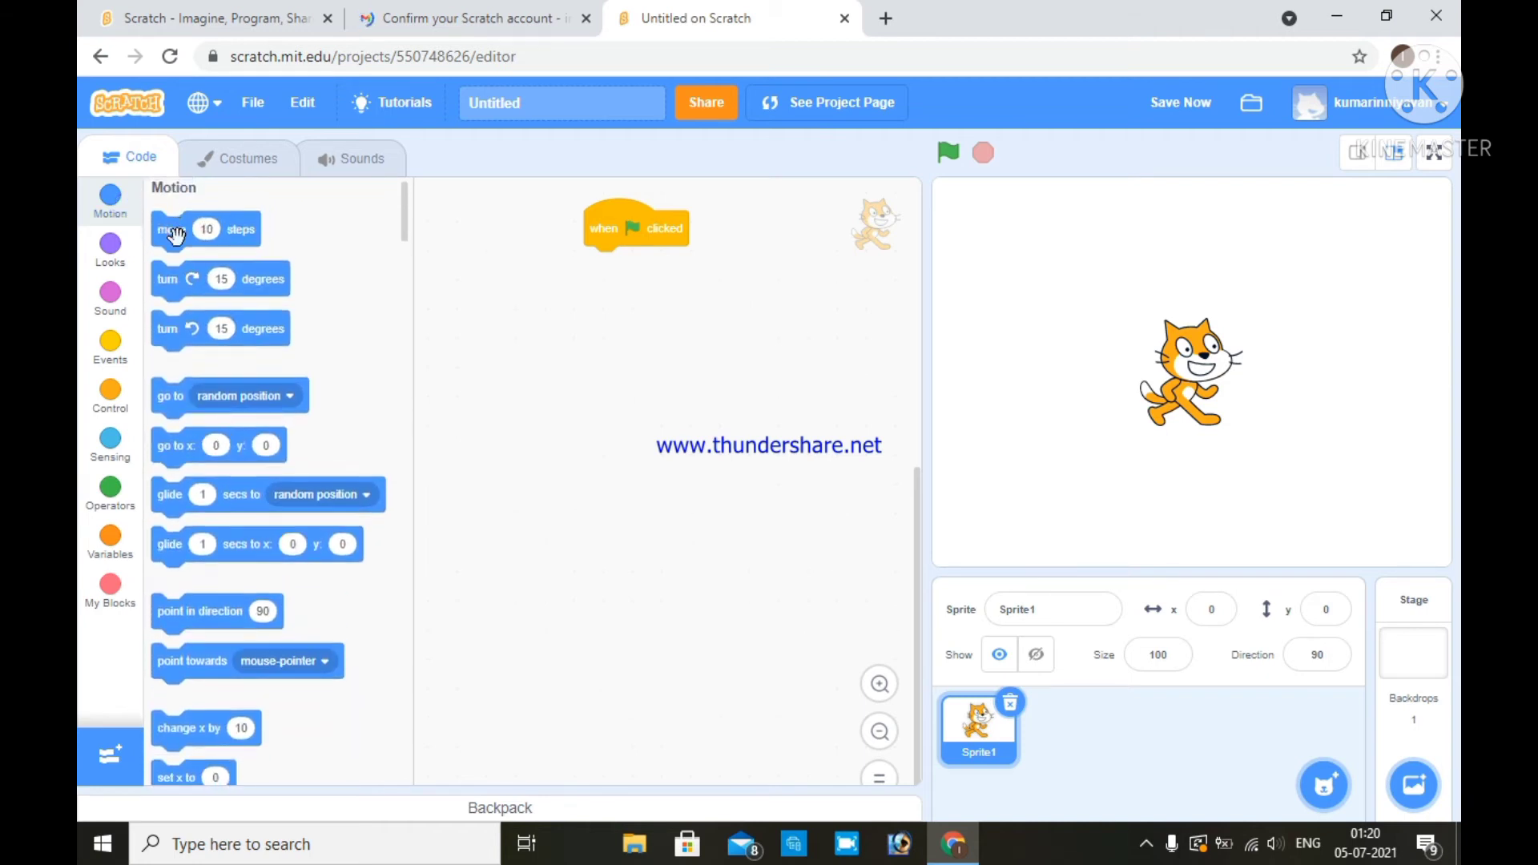
drag(178, 238, 623, 270)
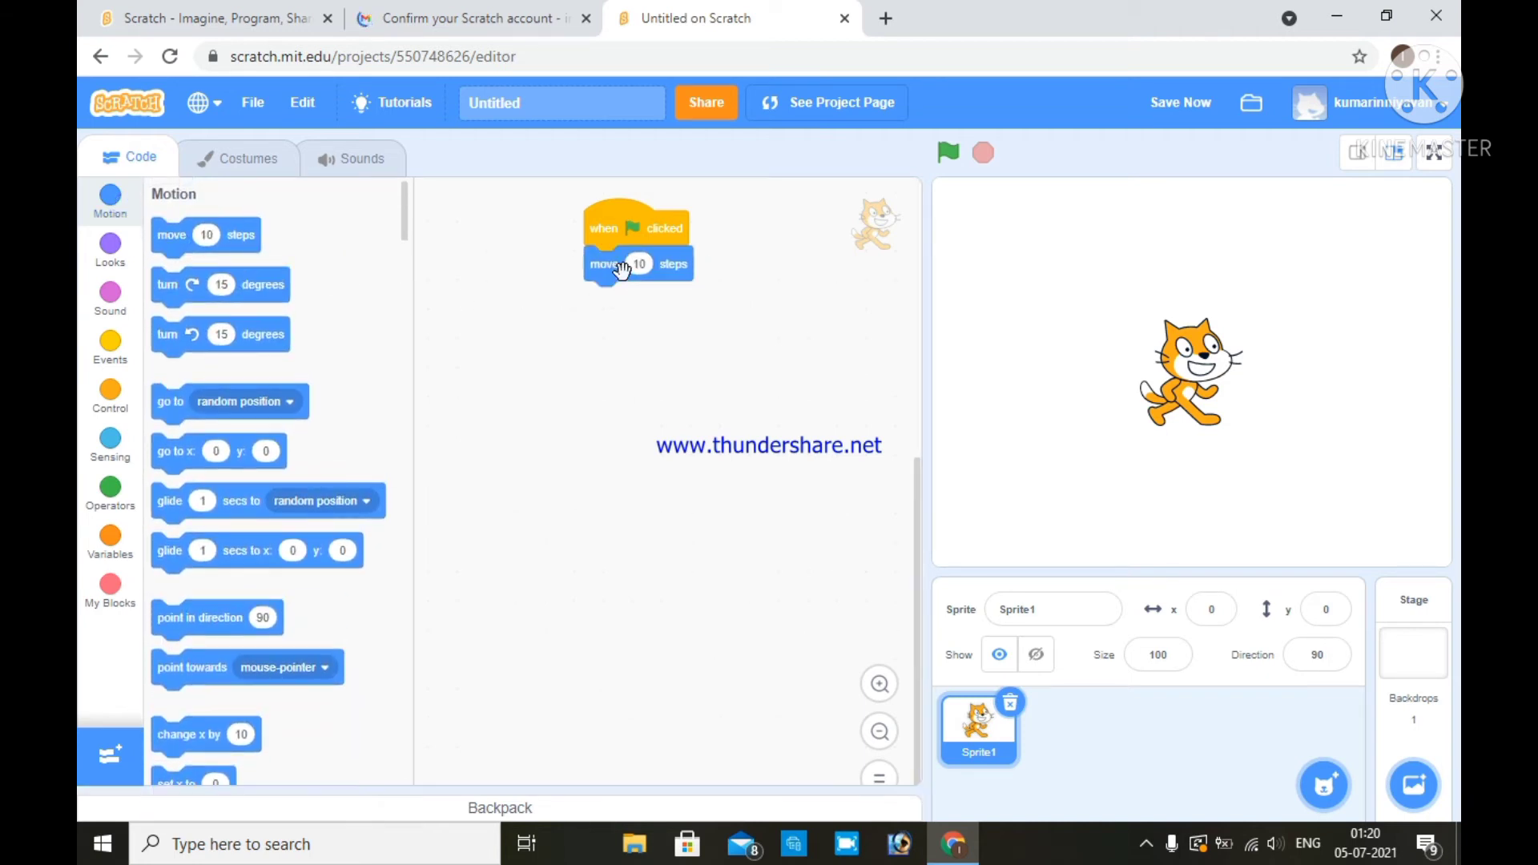
drag(392, 243, 143, 242)
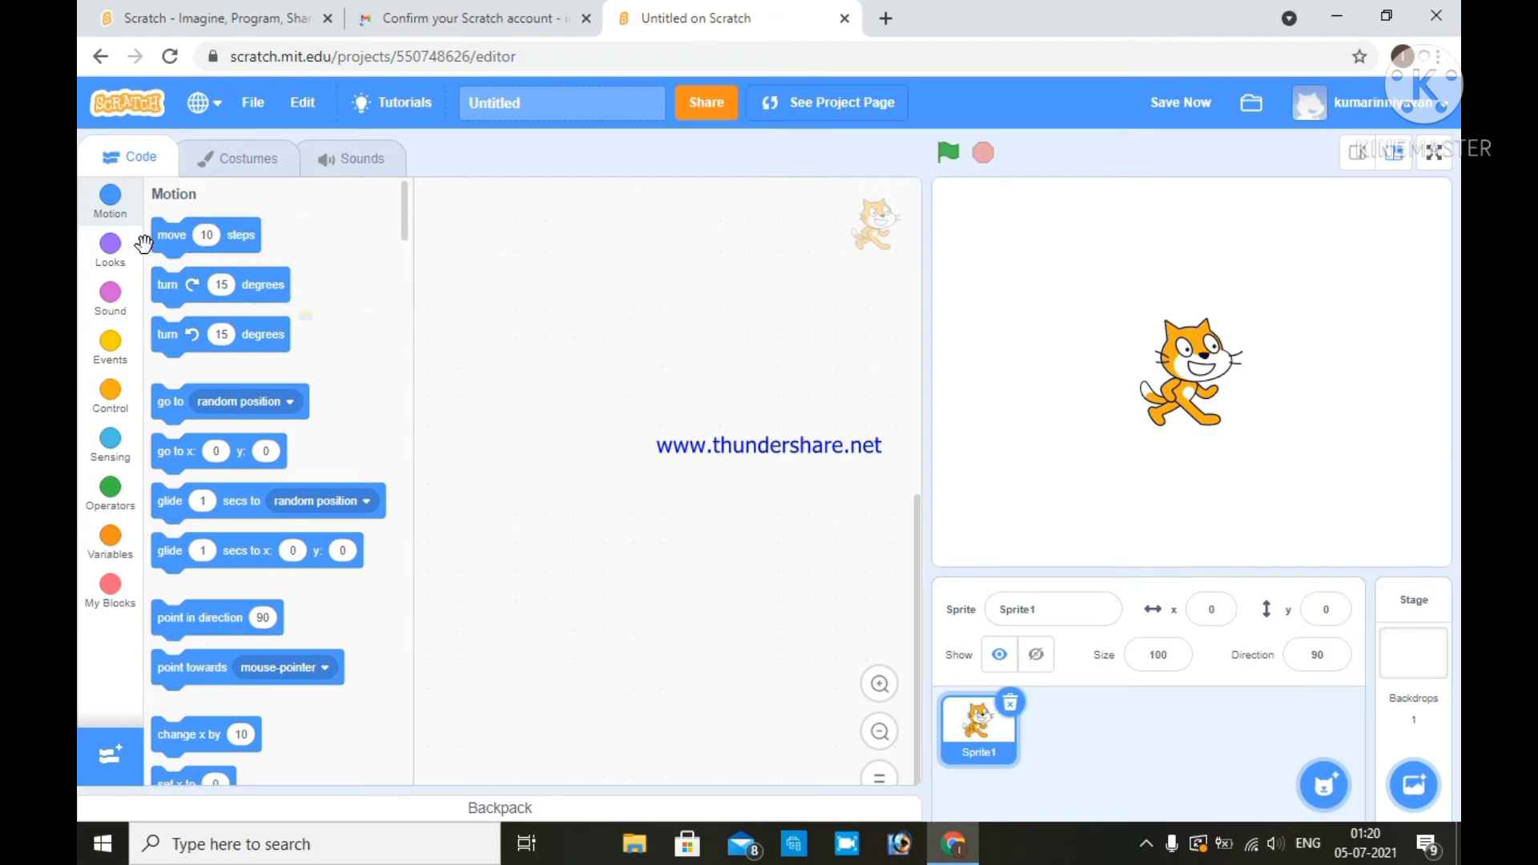
click(105, 395)
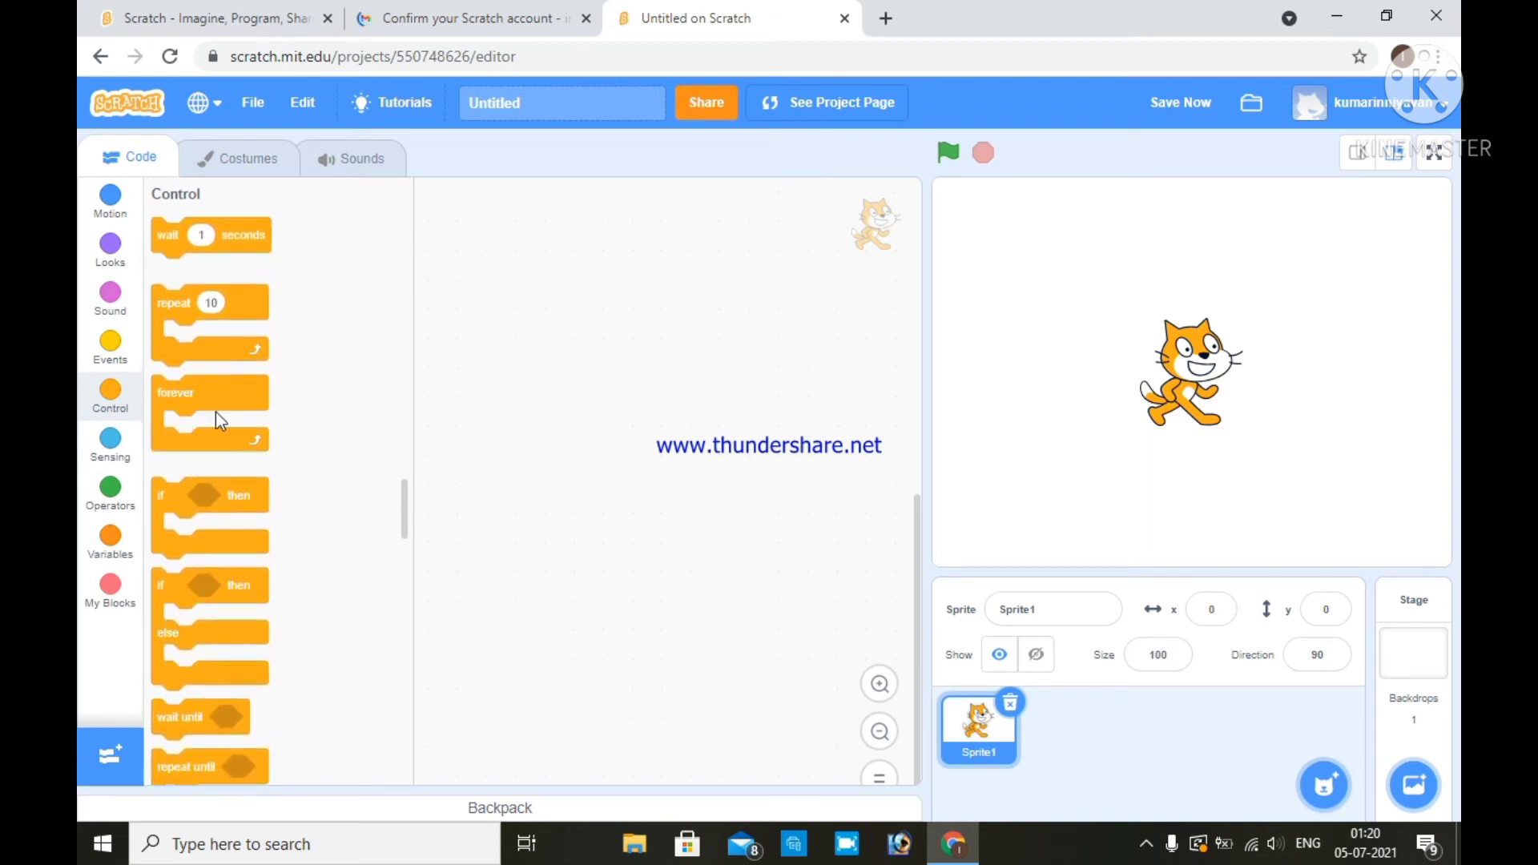
scroll(216, 413, down, 2)
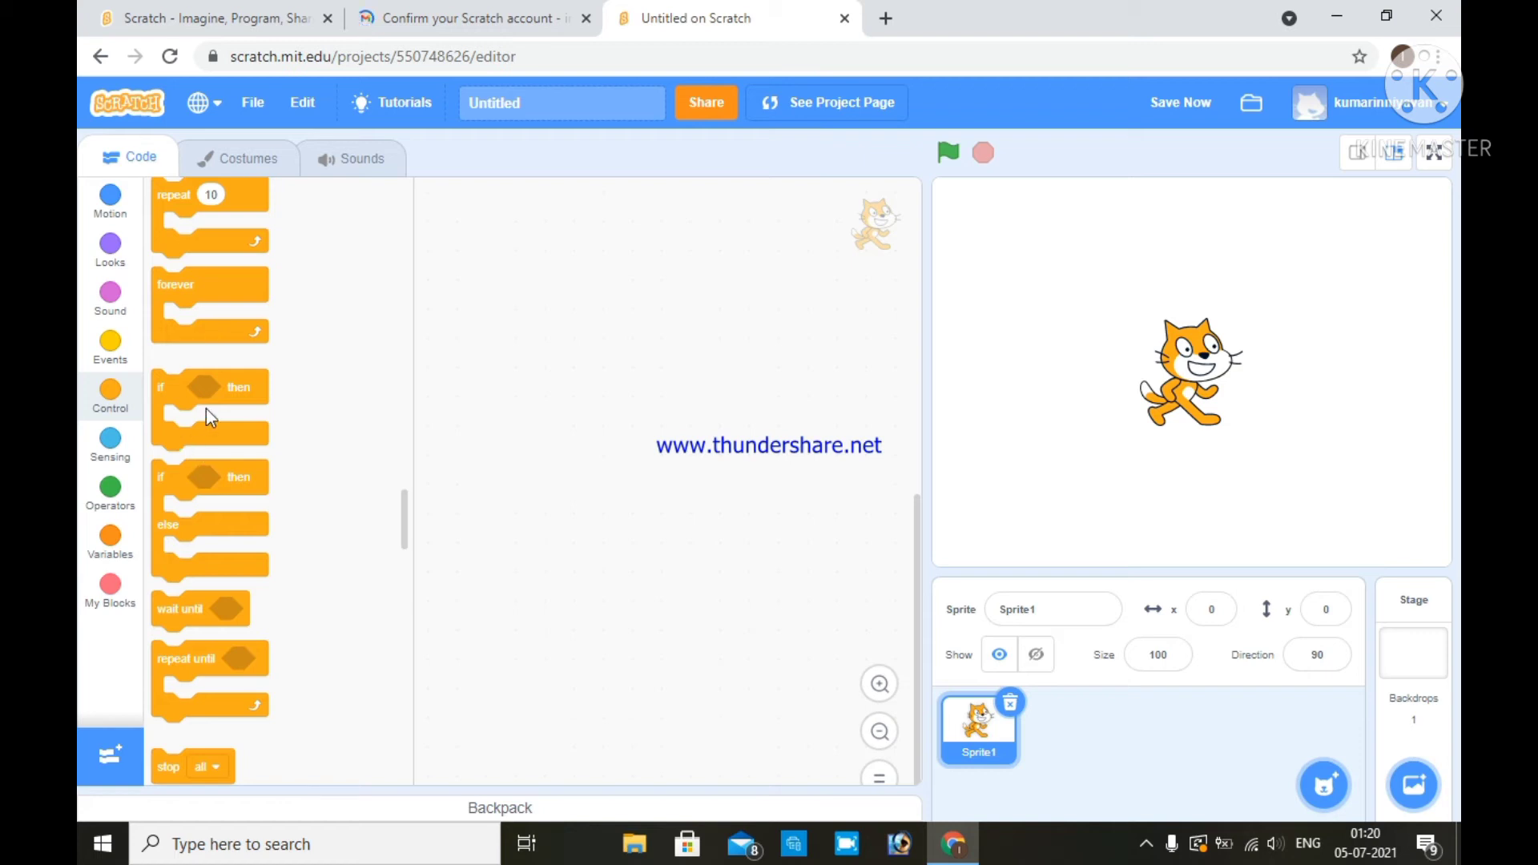
scroll(206, 409, down, 2)
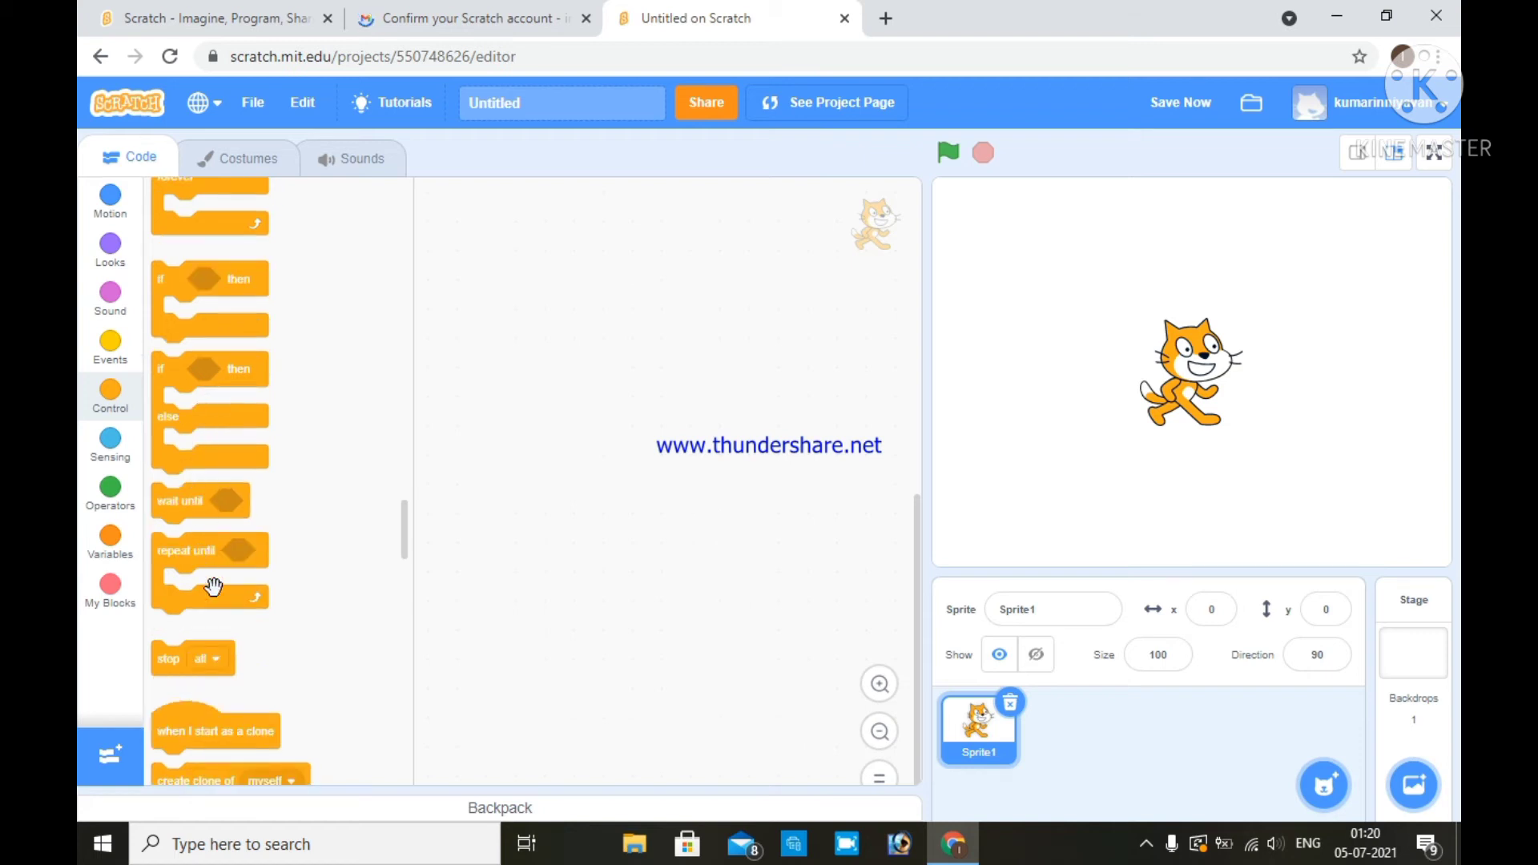
scroll(213, 587, down, 4)
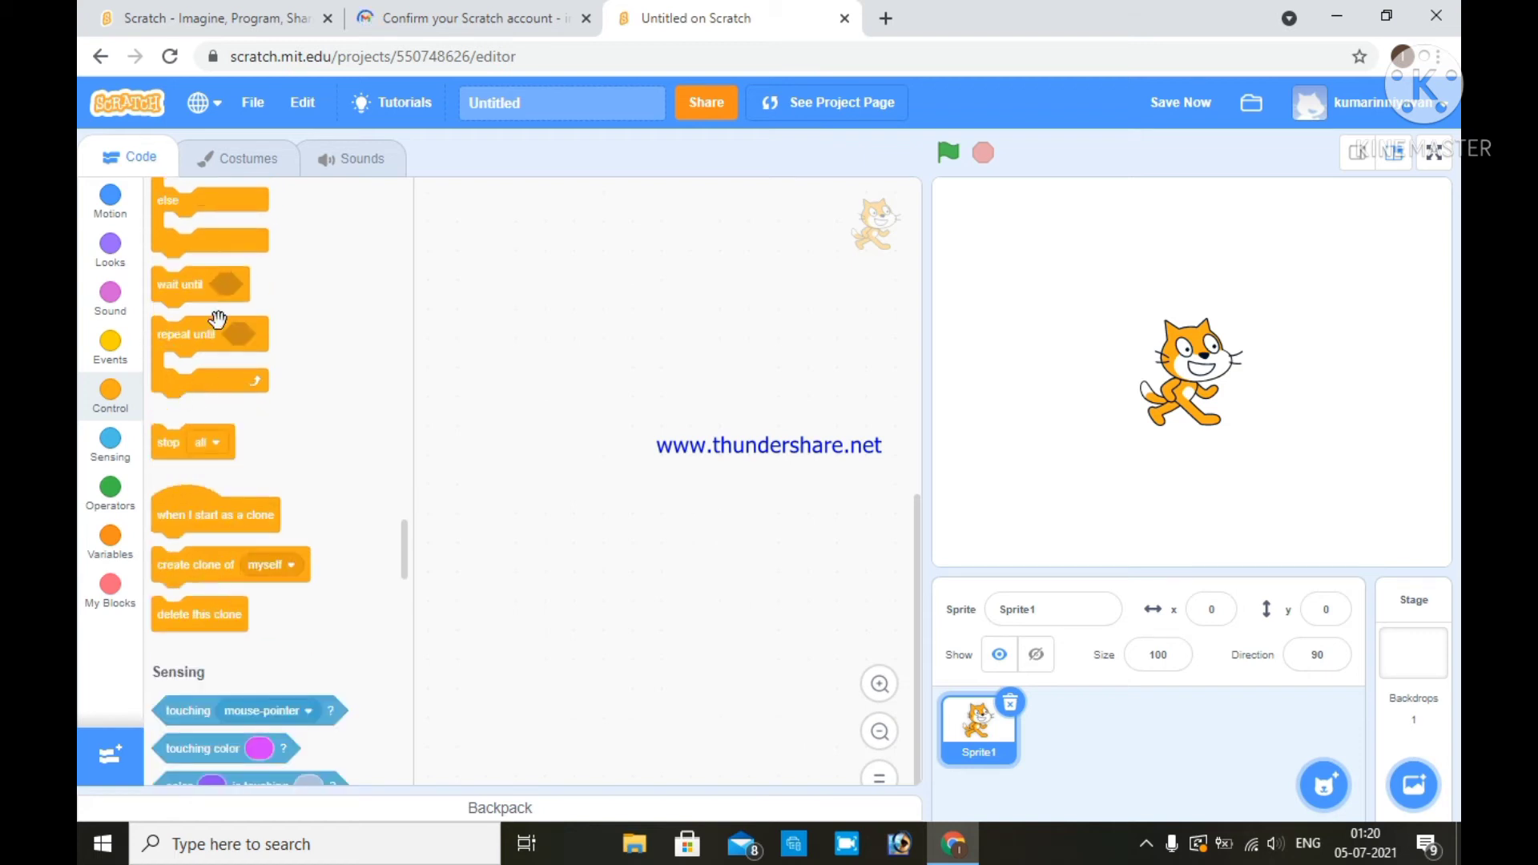
click(109, 442)
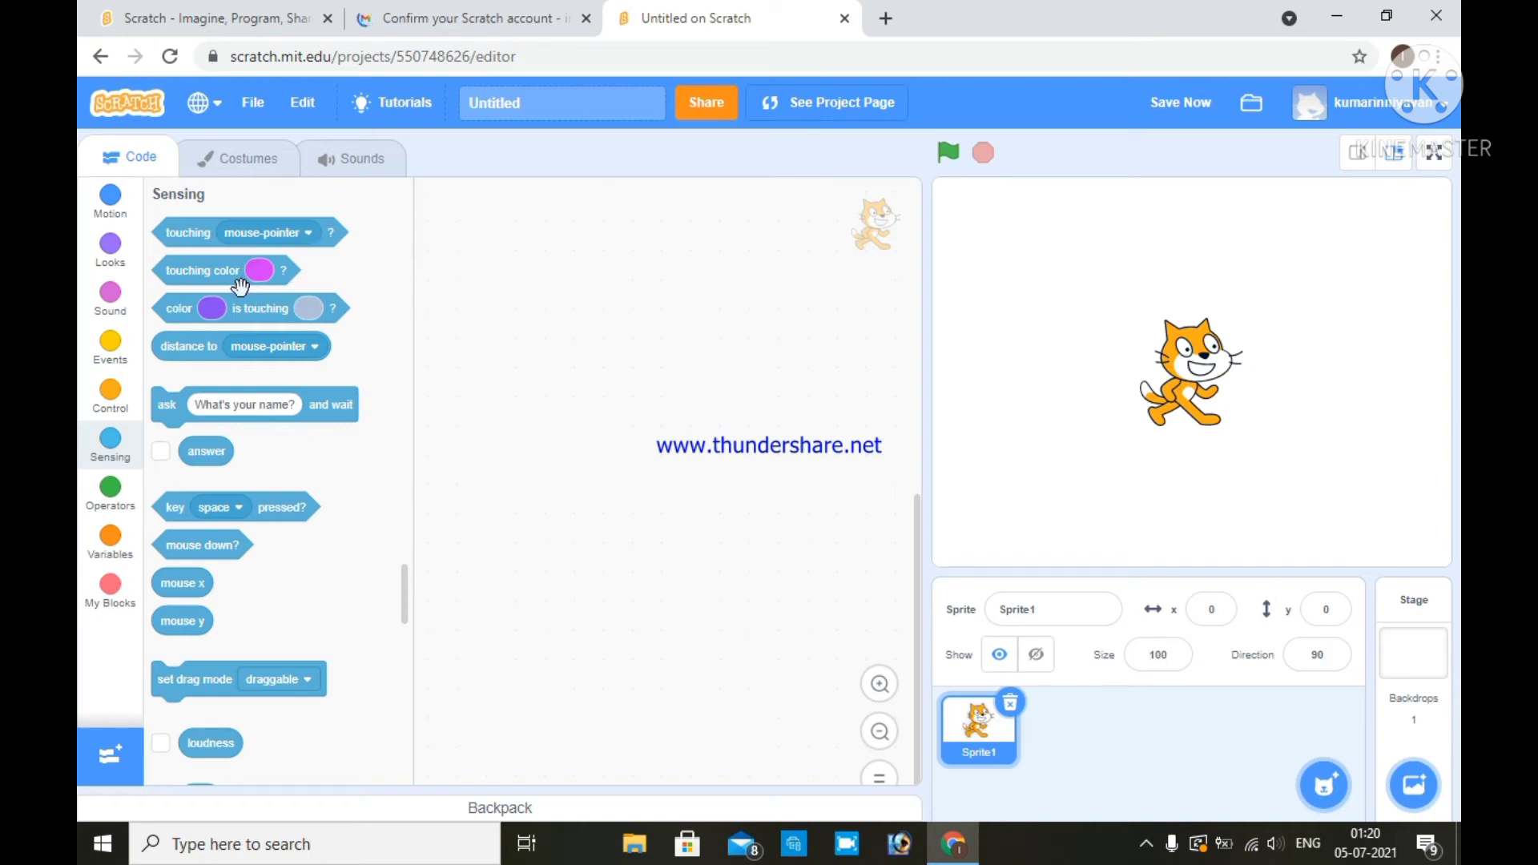
click(113, 491)
scroll(231, 399, down, 3)
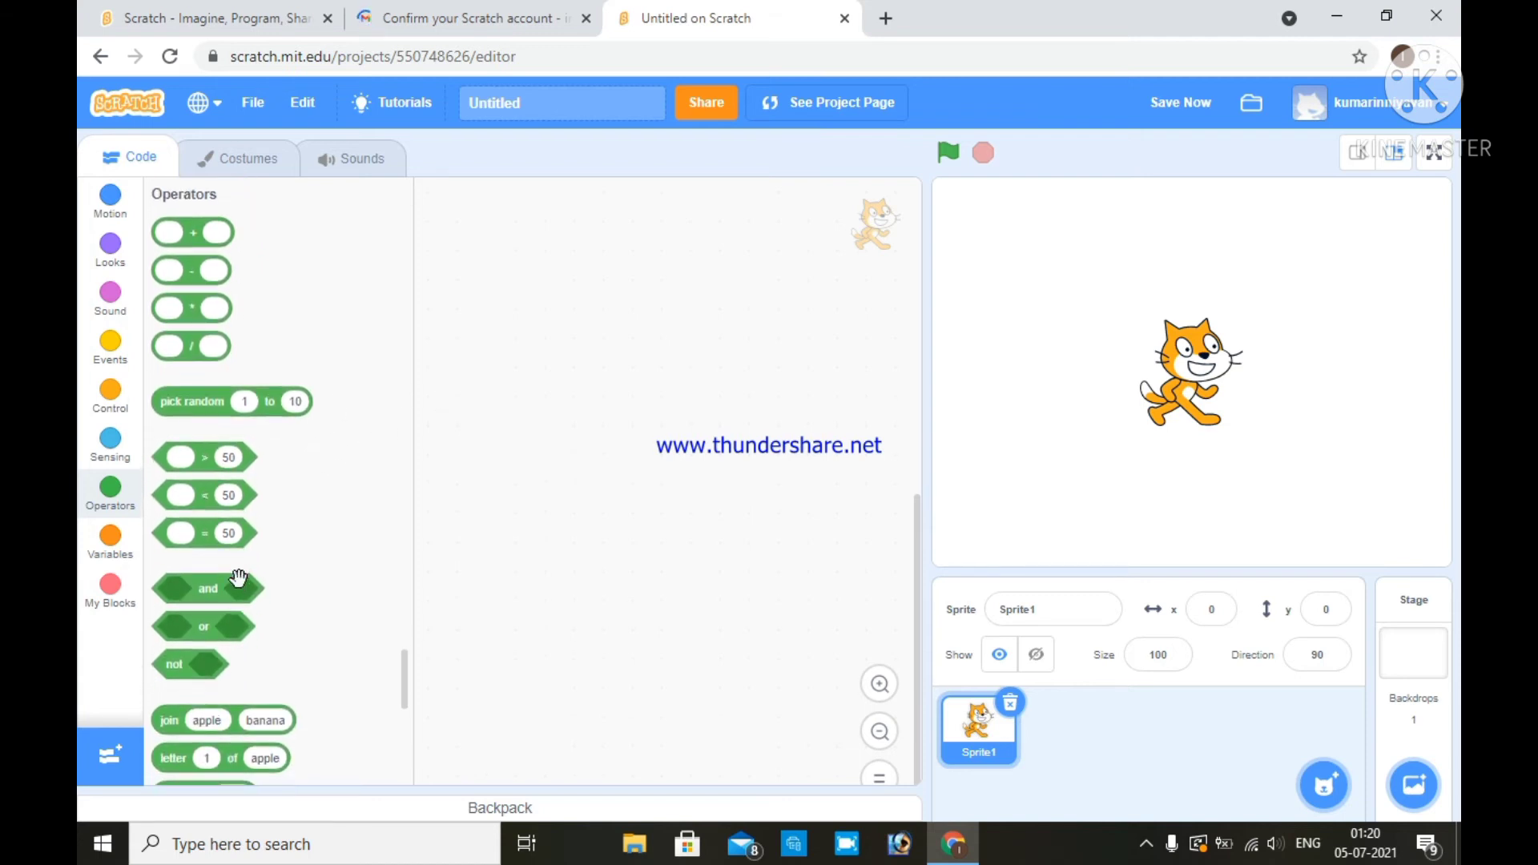
scroll(253, 510, down, 2)
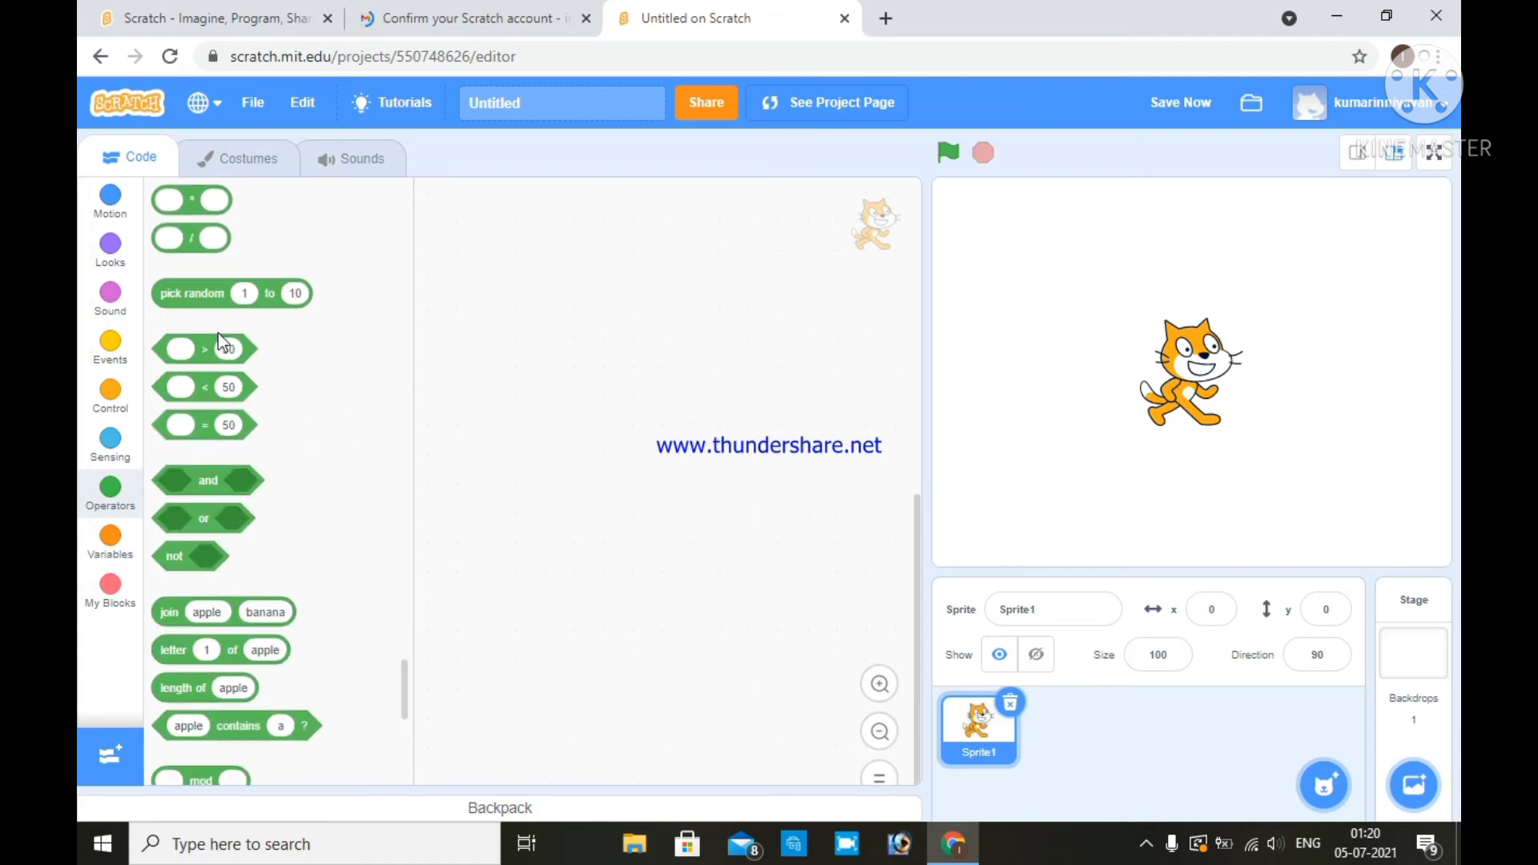
scroll(218, 334, up, 2)
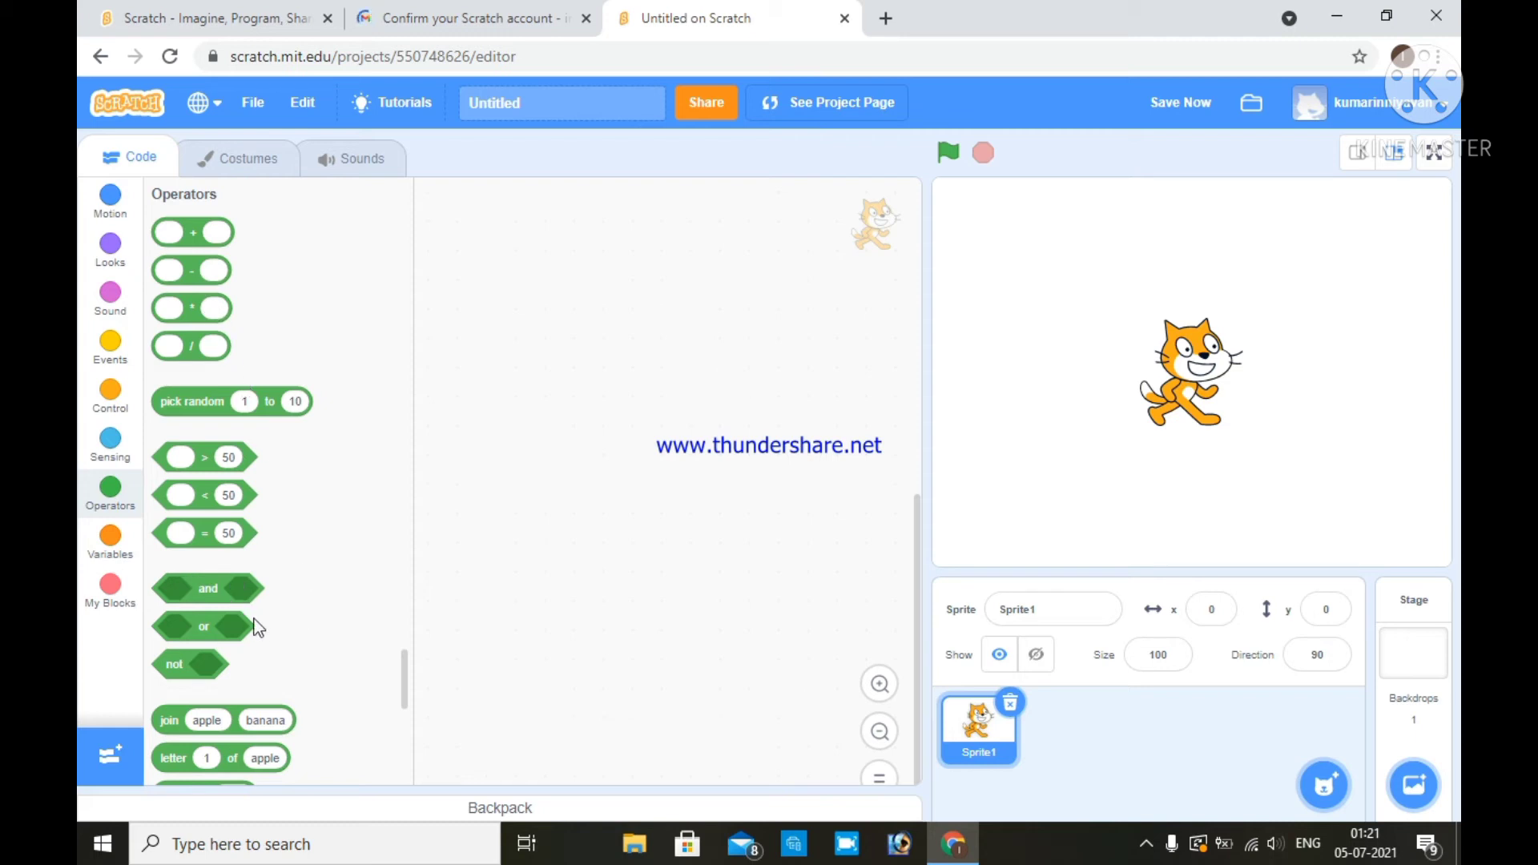
scroll(270, 630, down, 5)
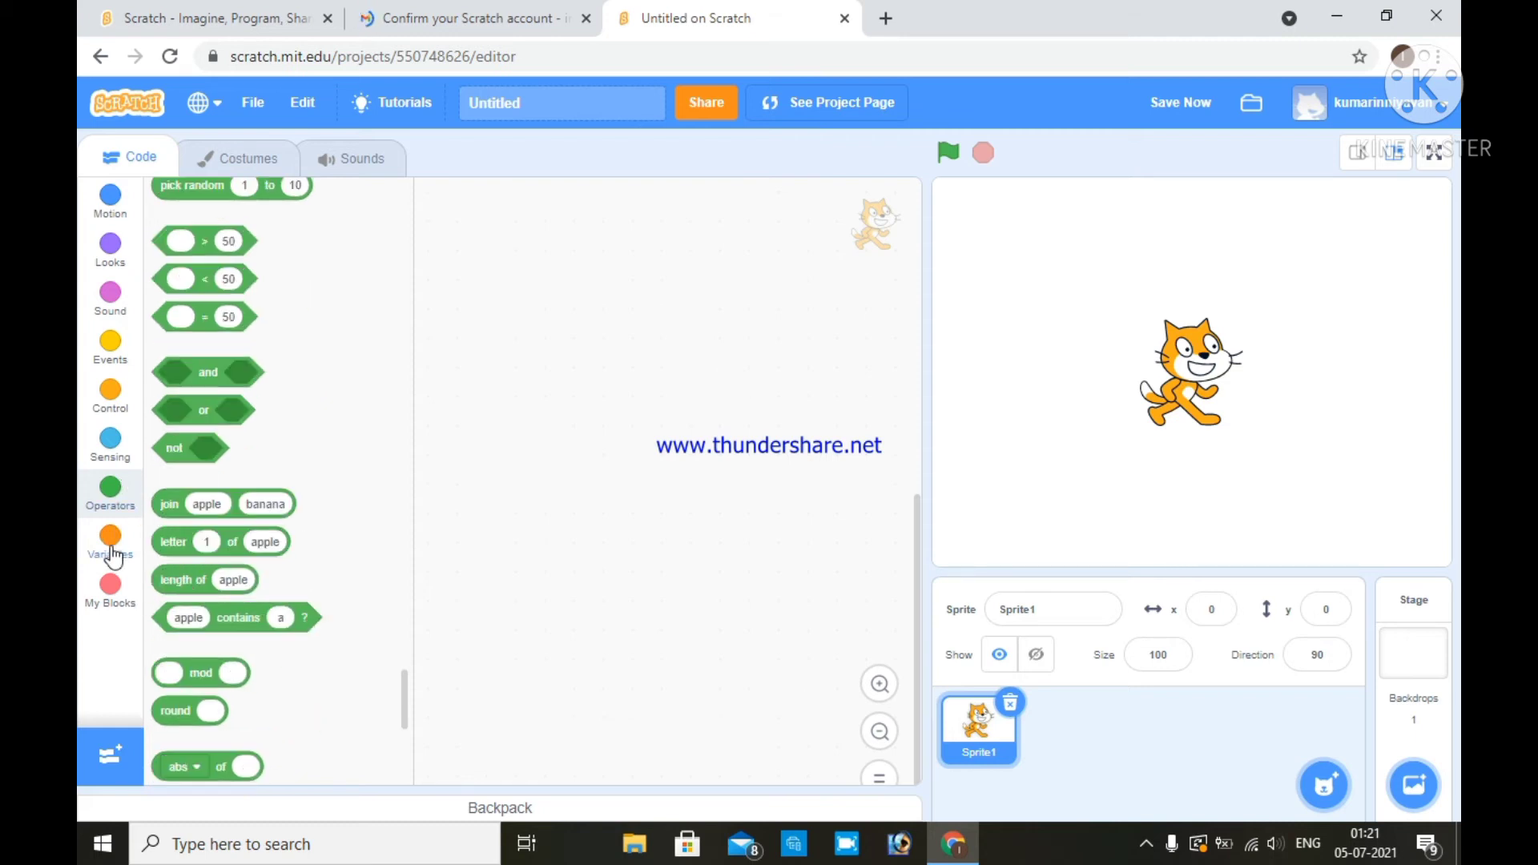
scroll(193, 530, down, 12)
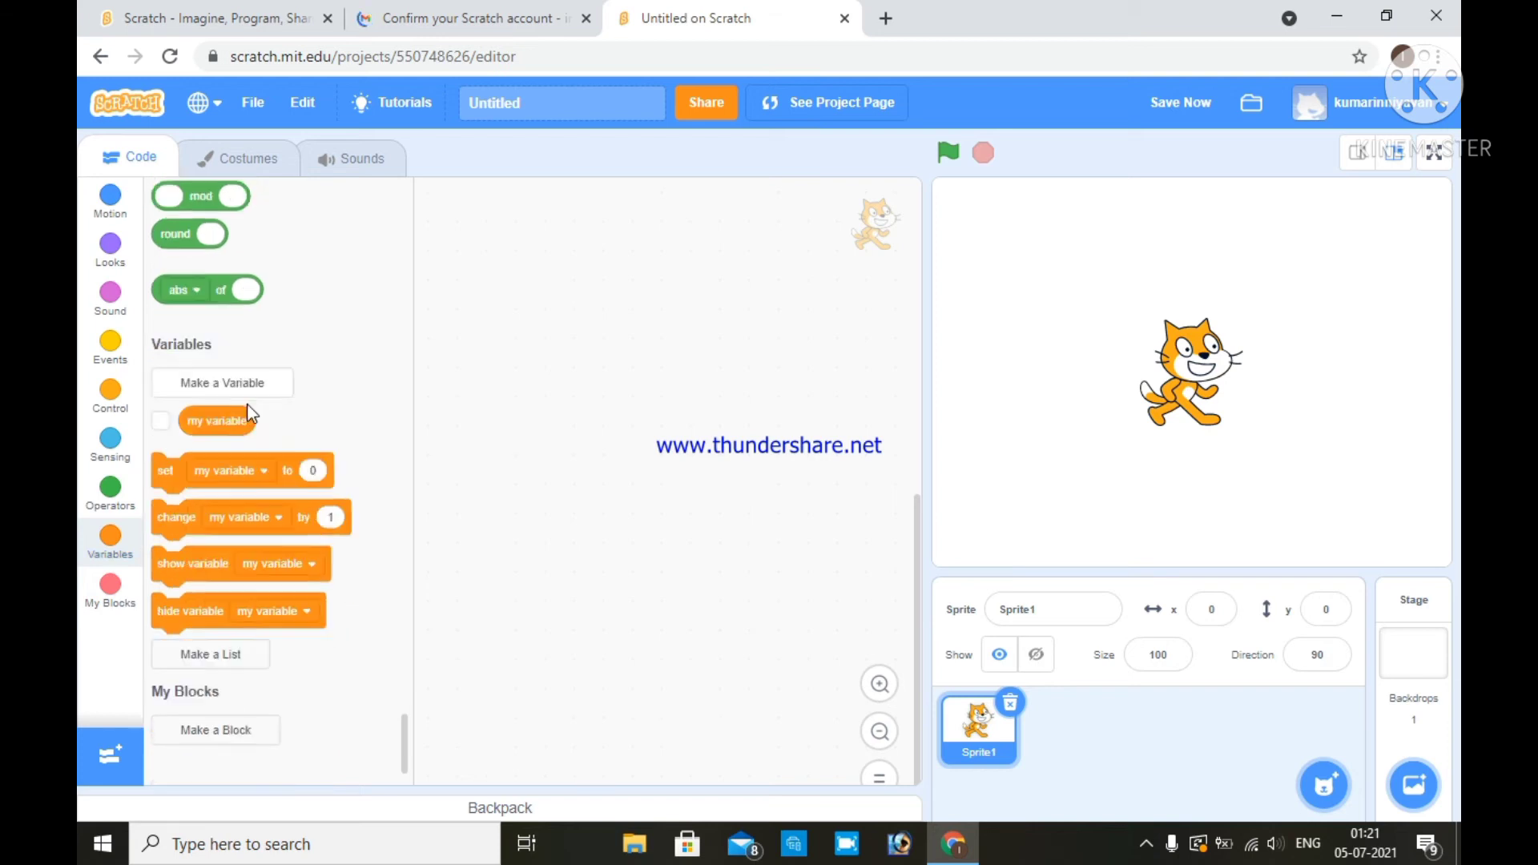
scroll(305, 325, down, 2)
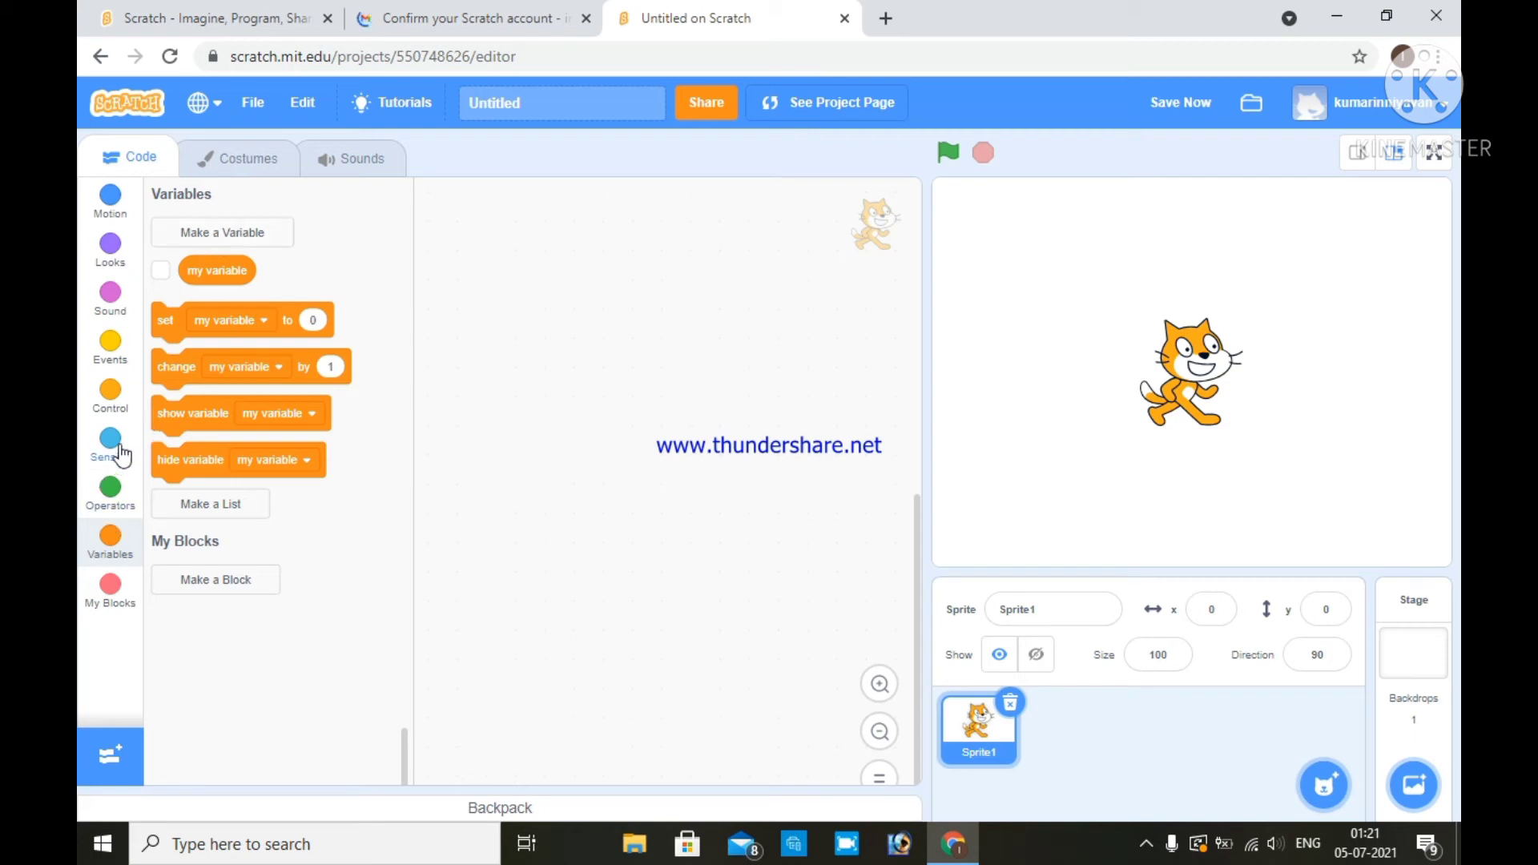
click(95, 597)
click(106, 355)
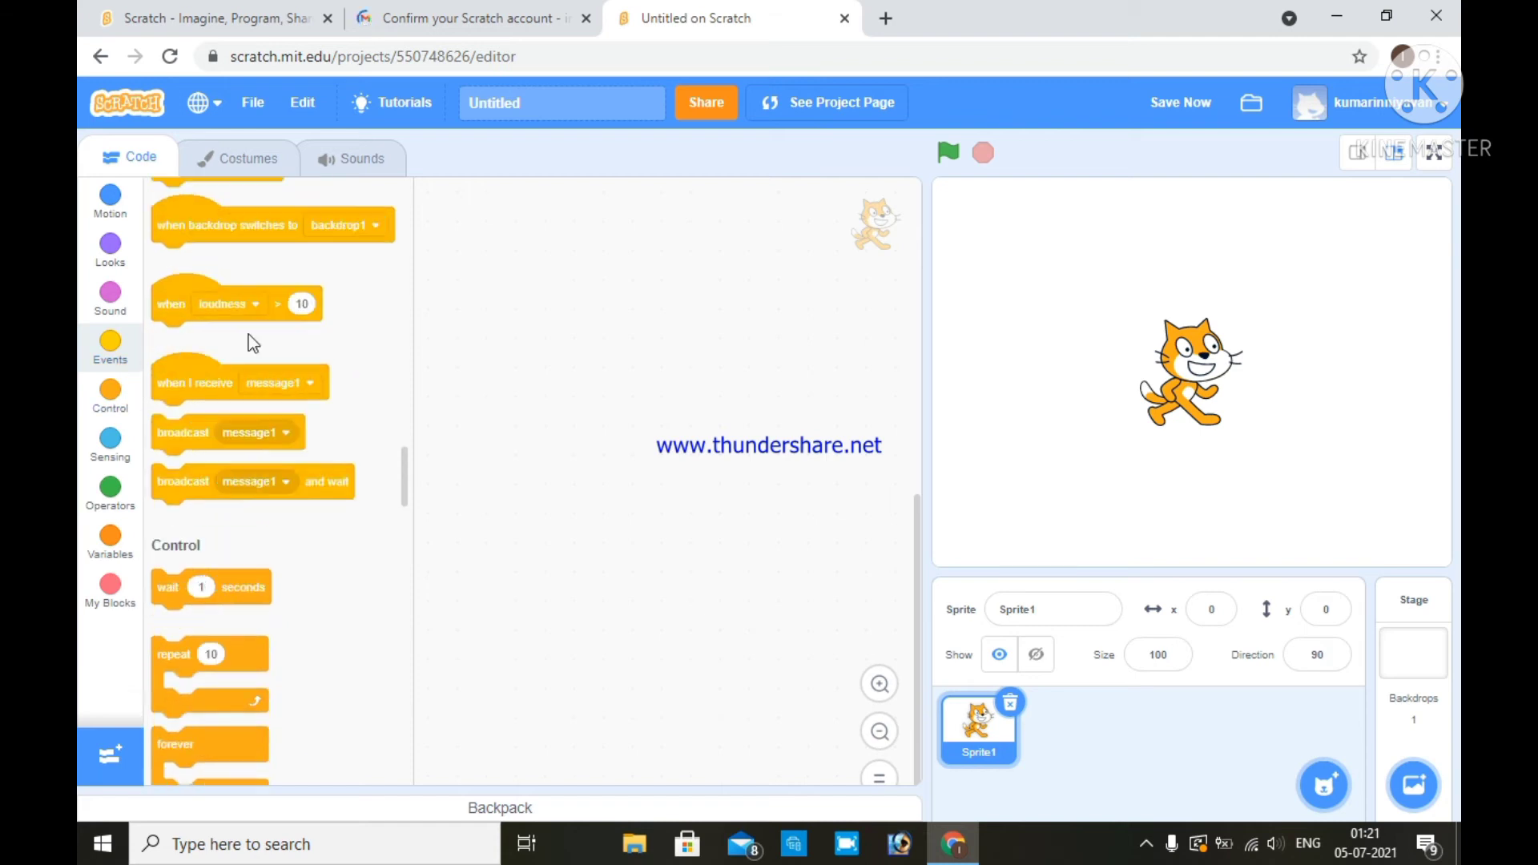
click(111, 610)
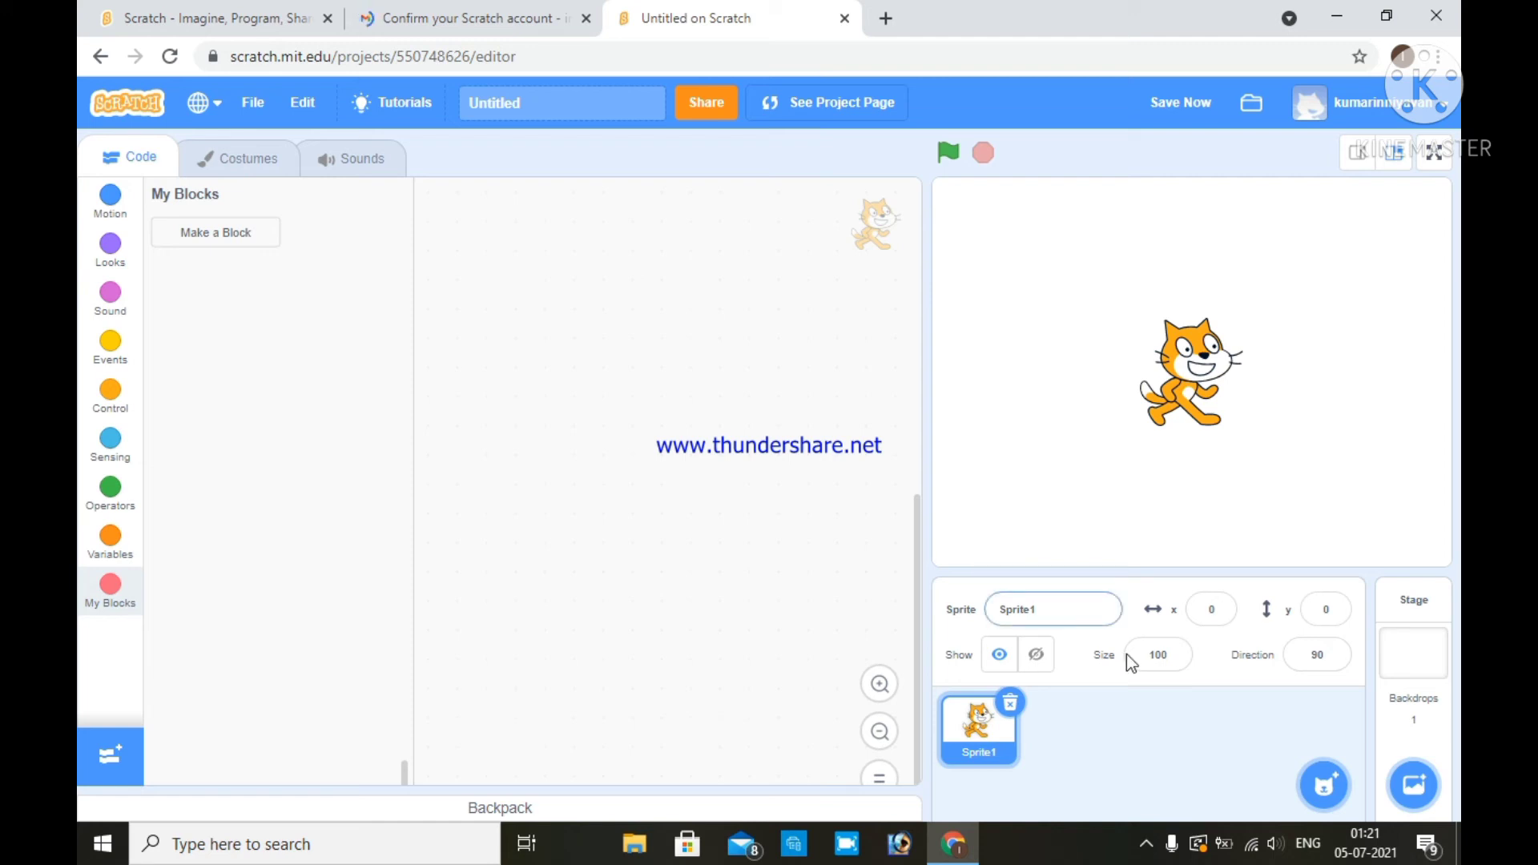
Give the cat size 400 and direction -90, then hide and re-show it.
click(1175, 659)
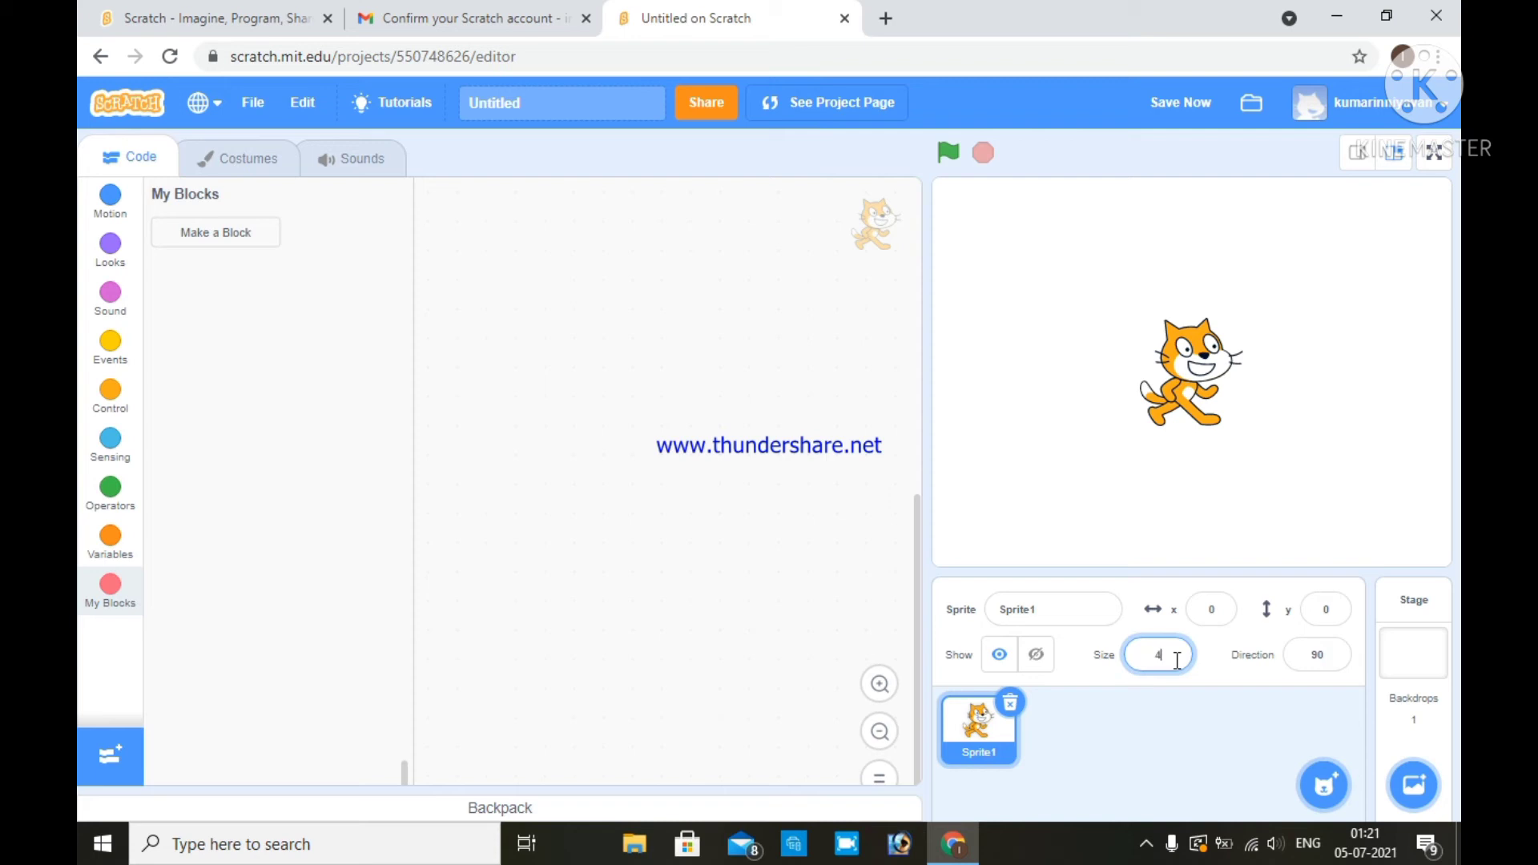
text(400)
key(Return)
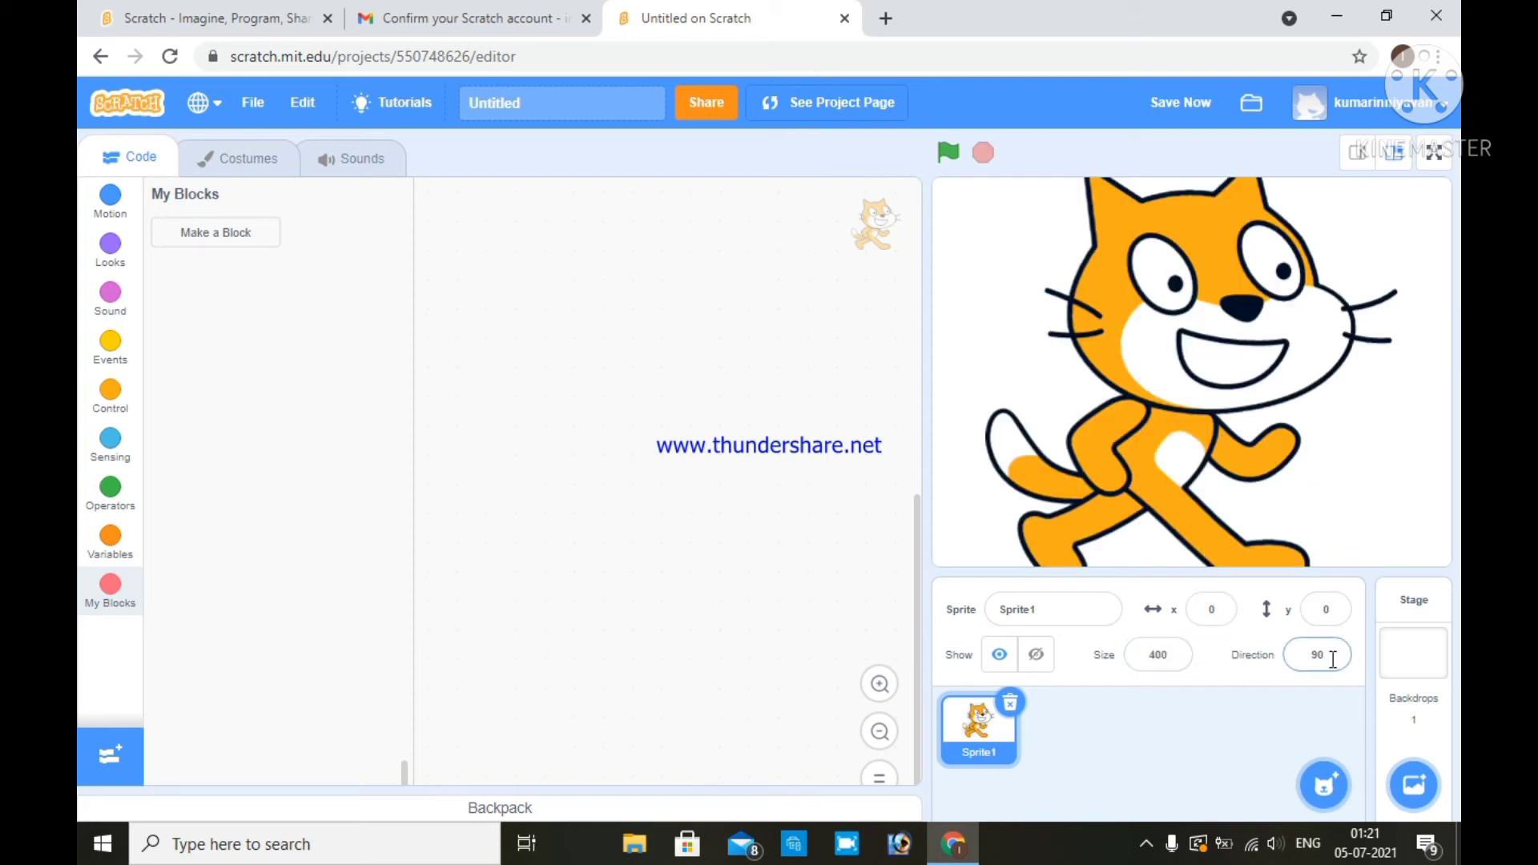
click(1331, 658)
key(BackSpace)
key(BackSpace)
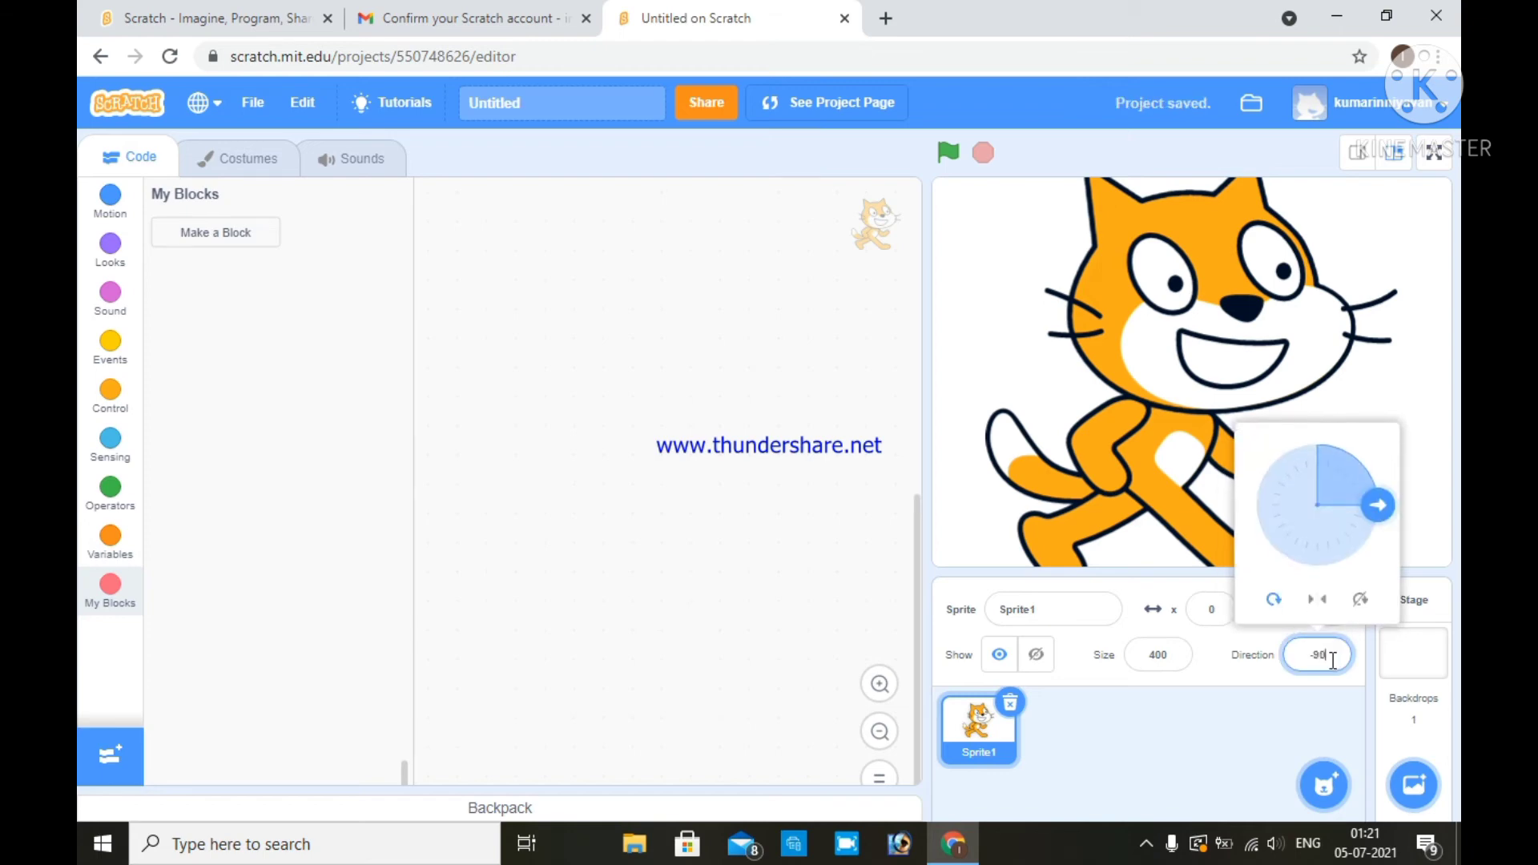
text(-90)
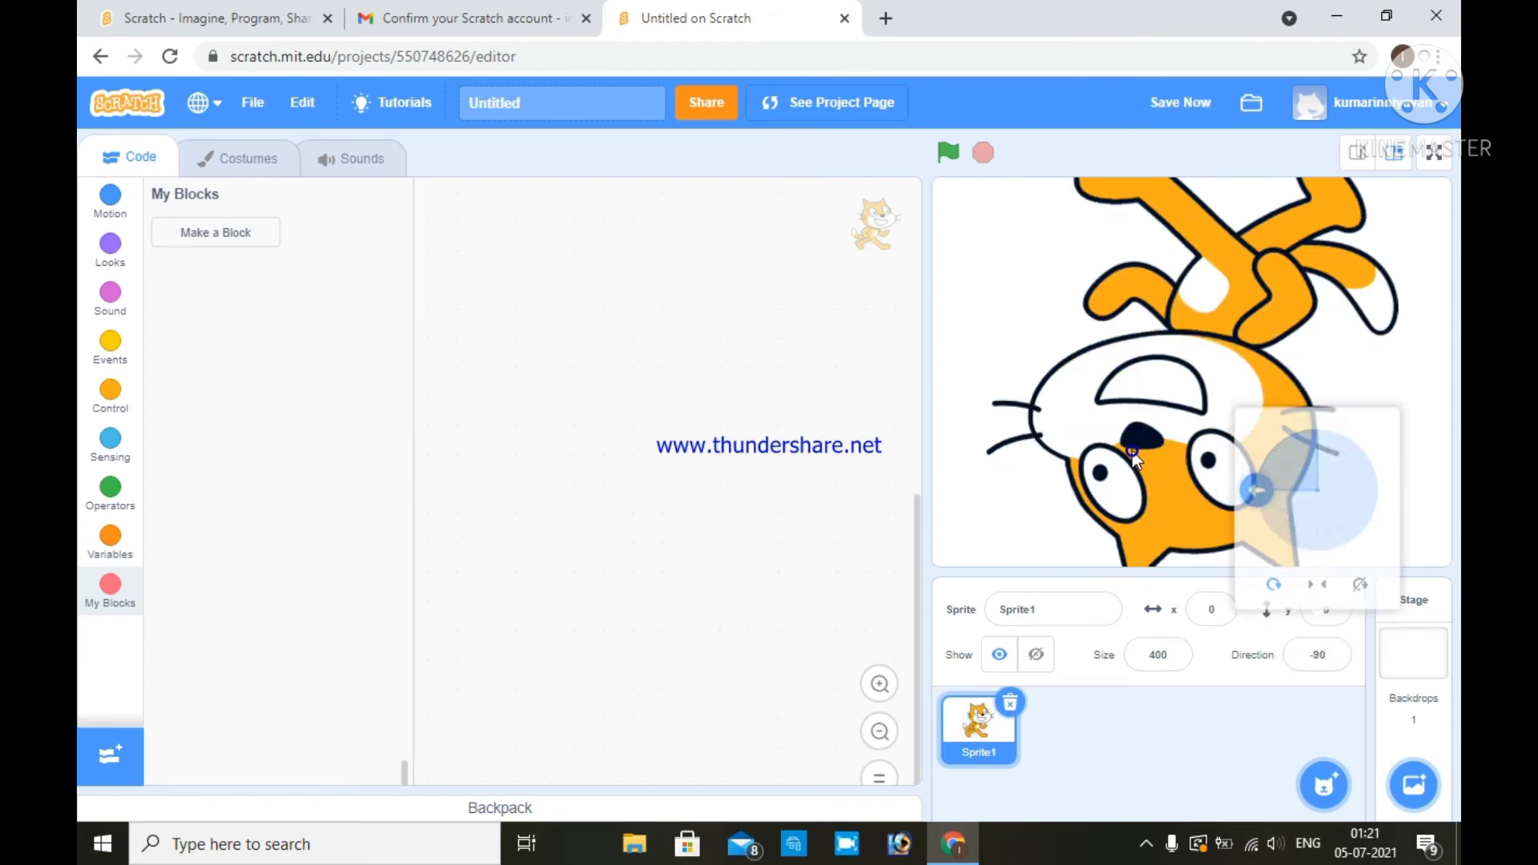
key(Return)
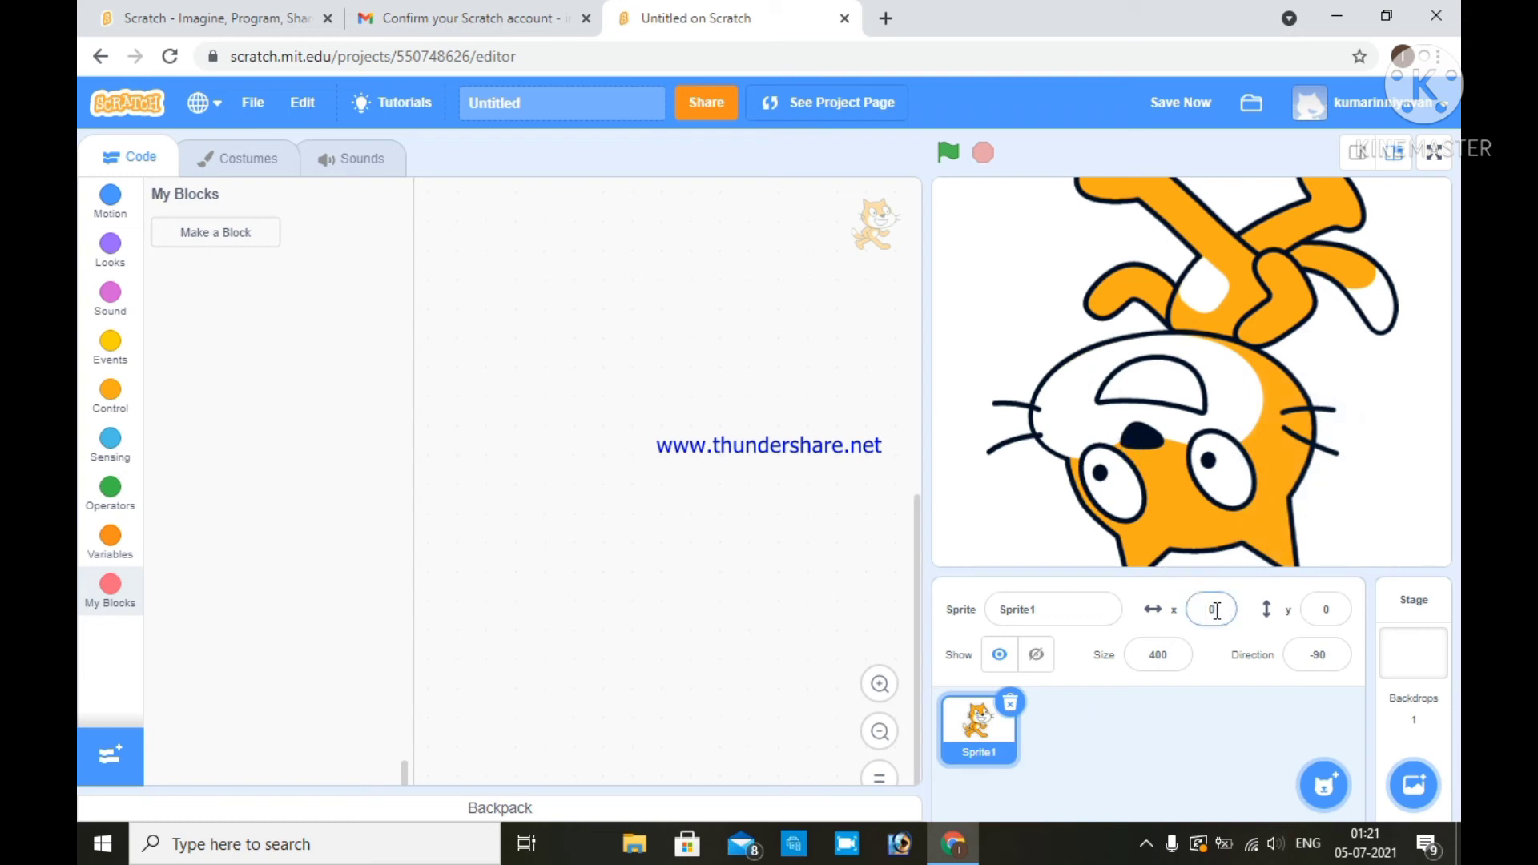
click(1040, 655)
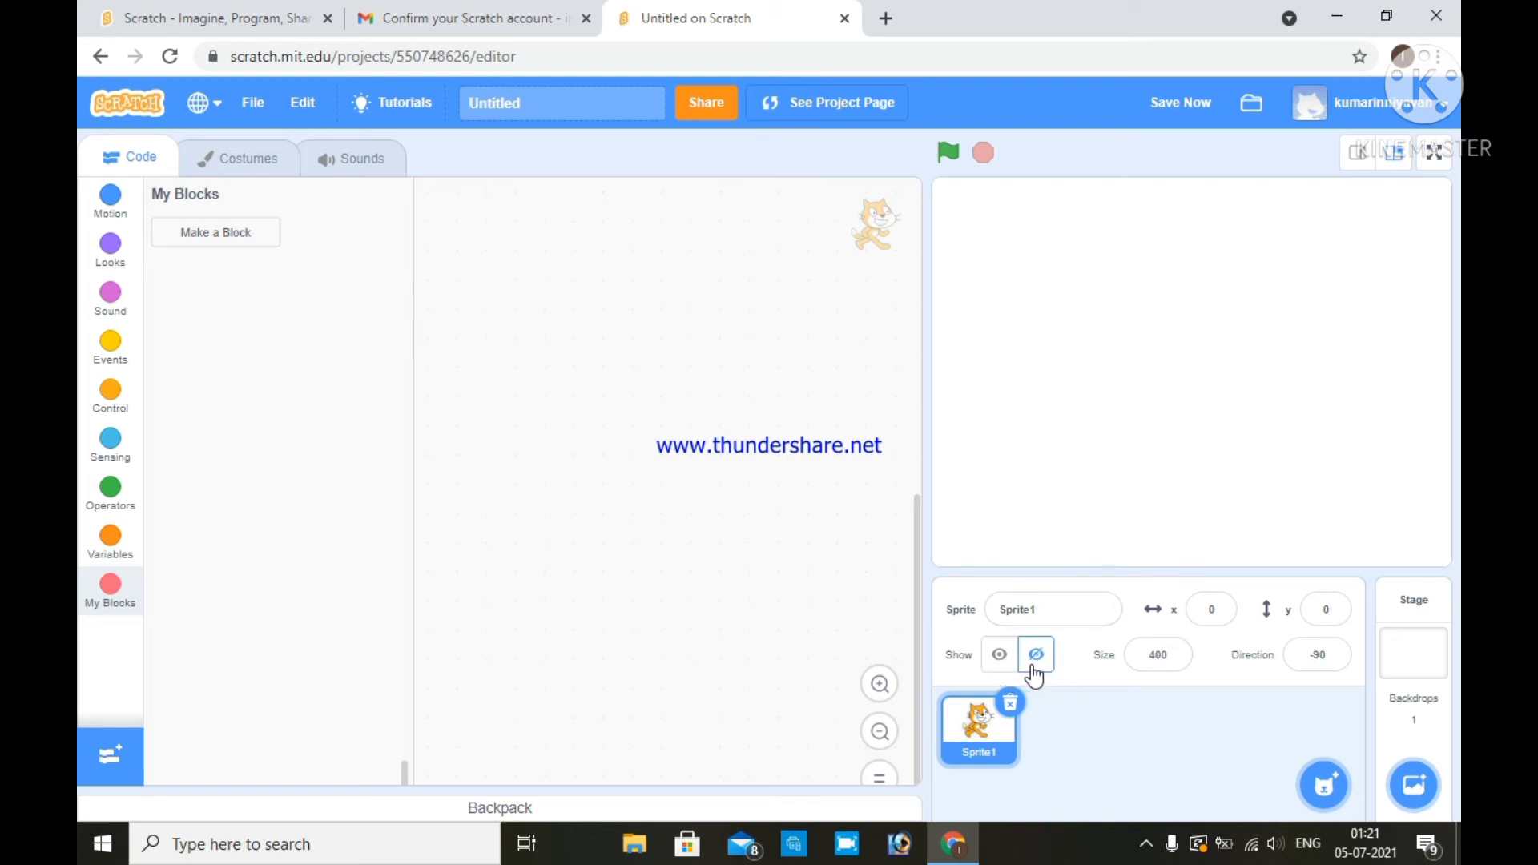
click(1003, 662)
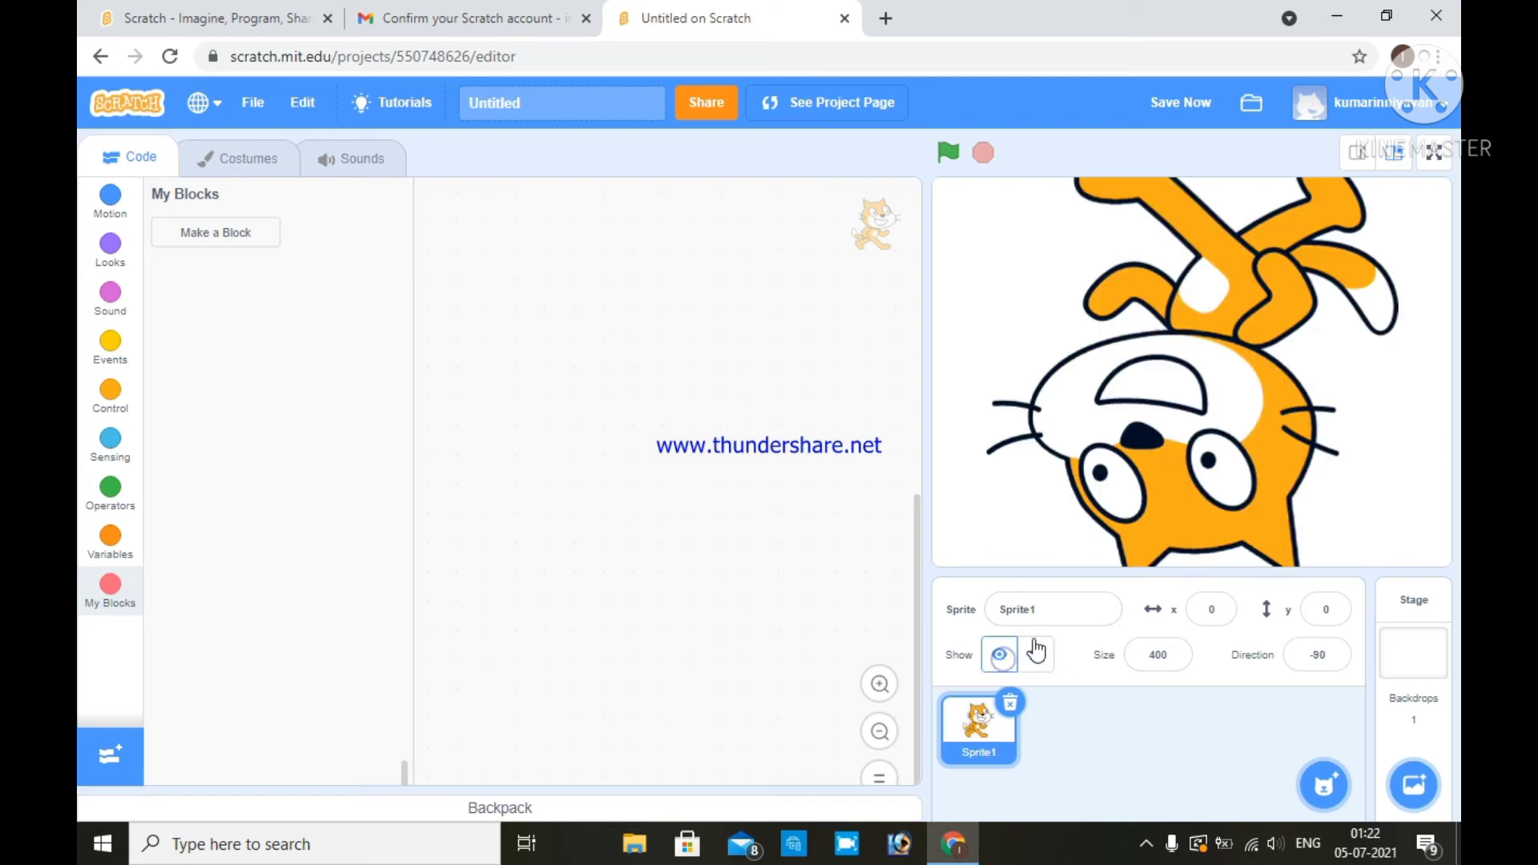
Draw a purple square to the left of the cat in costume1.
click(263, 170)
click(136, 345)
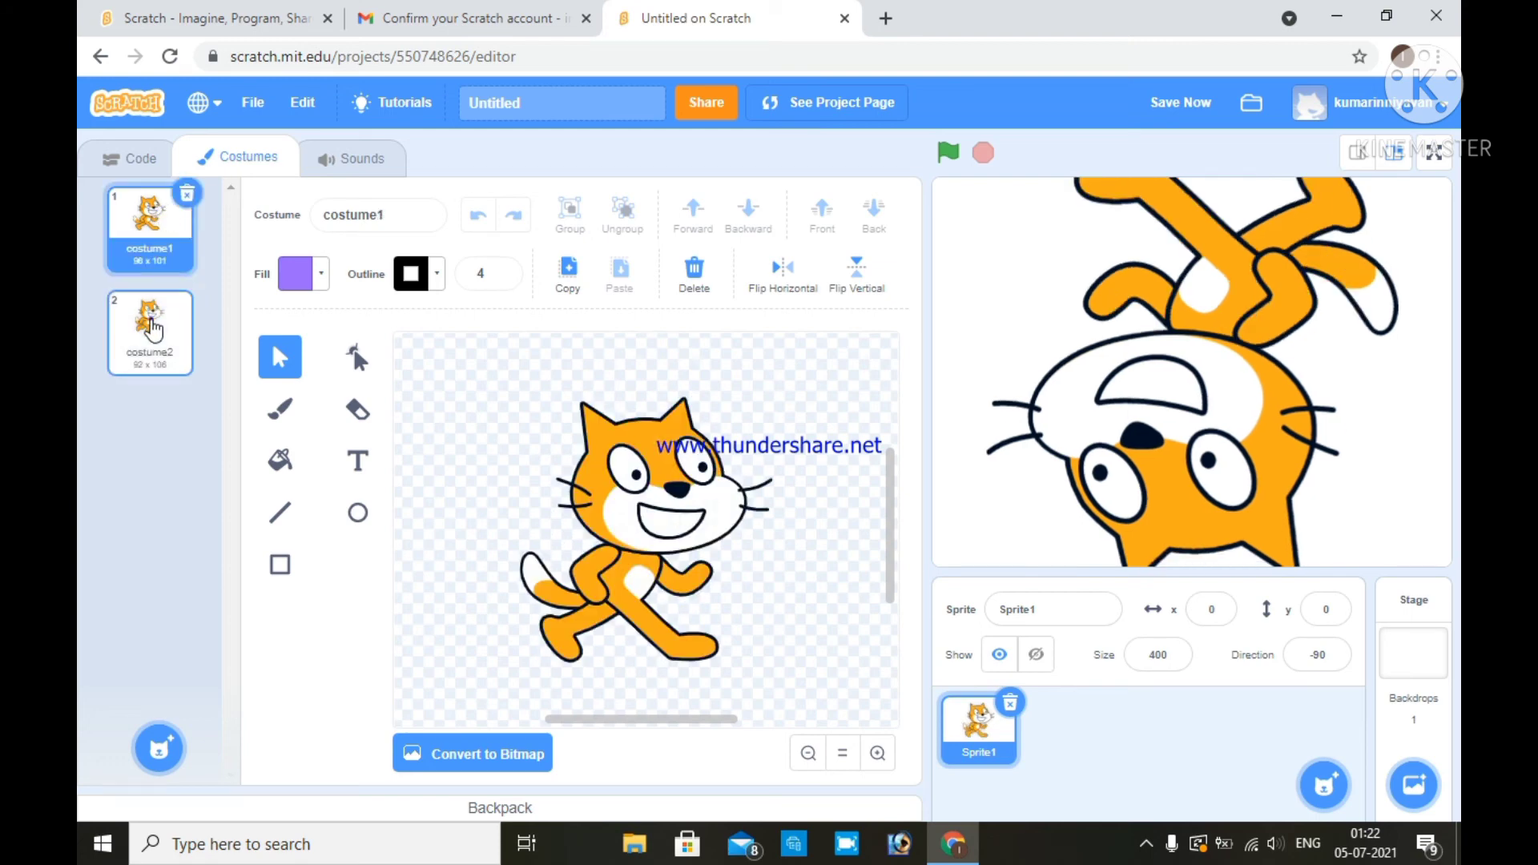
click(158, 315)
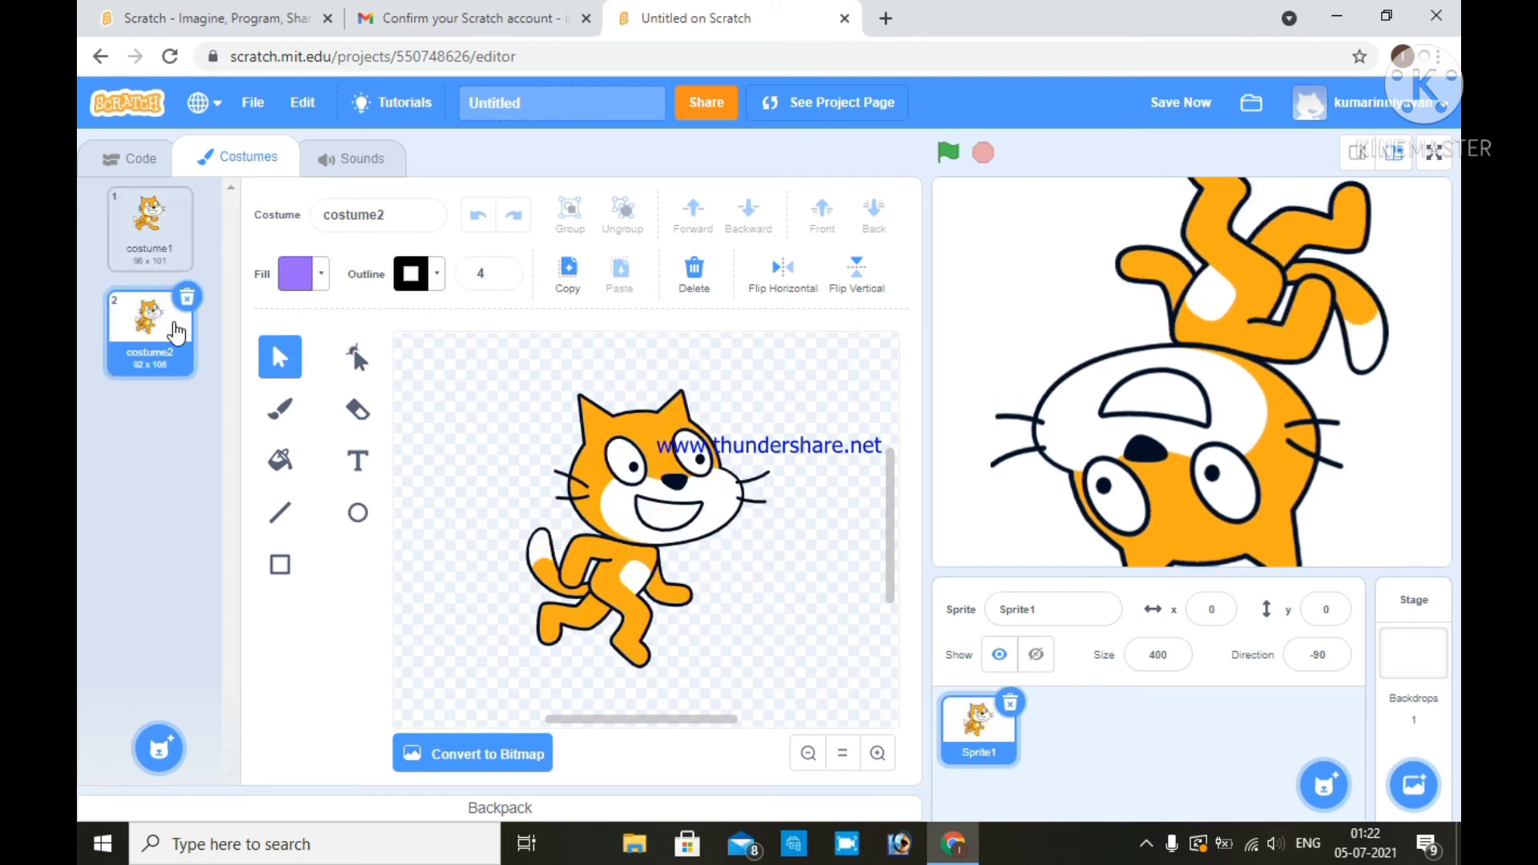
click(133, 245)
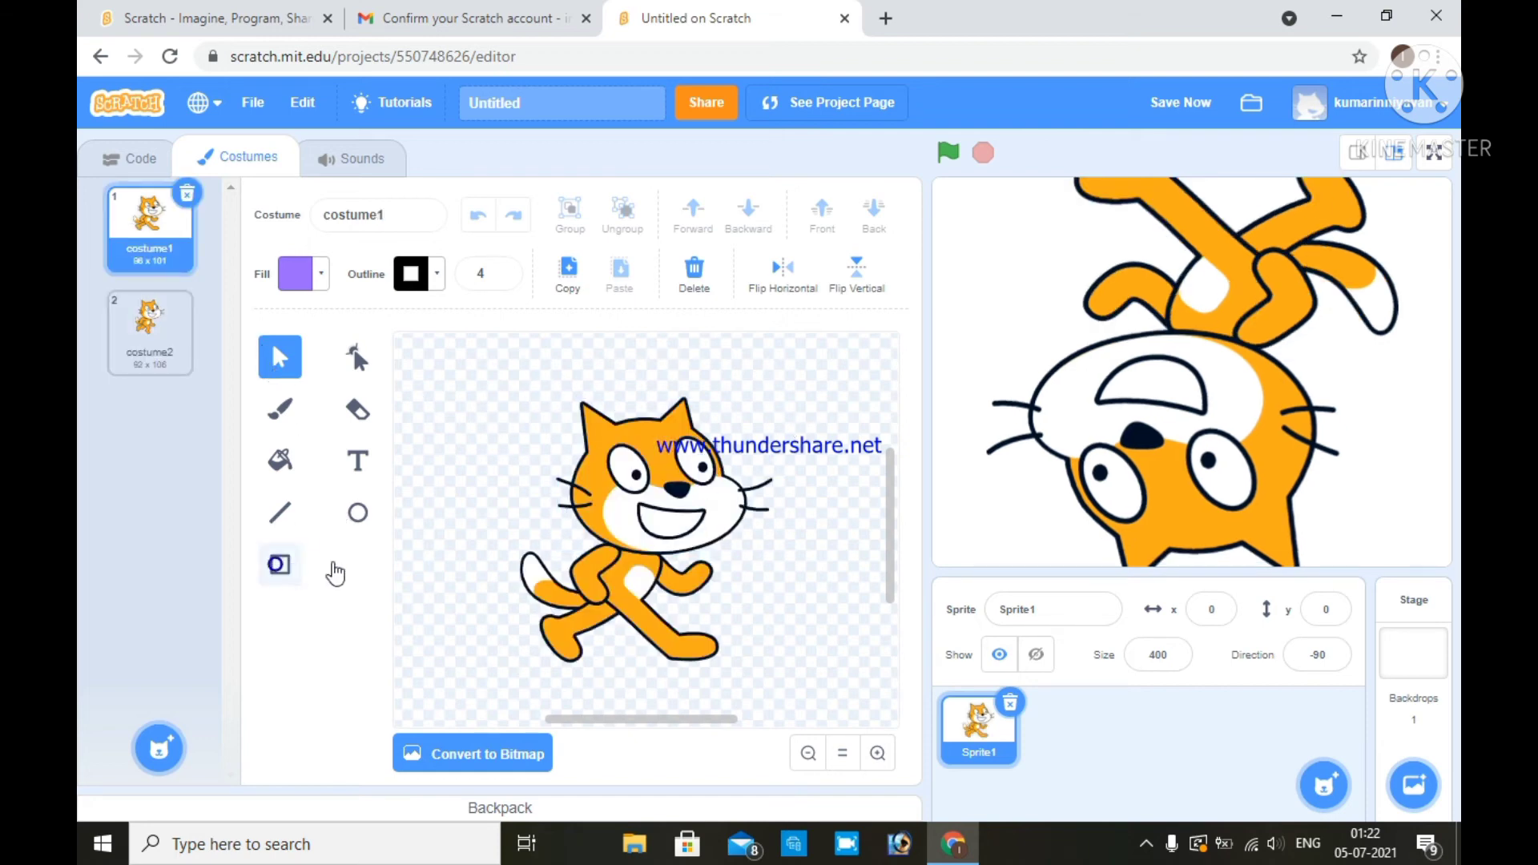
click(279, 565)
drag(440, 418, 511, 491)
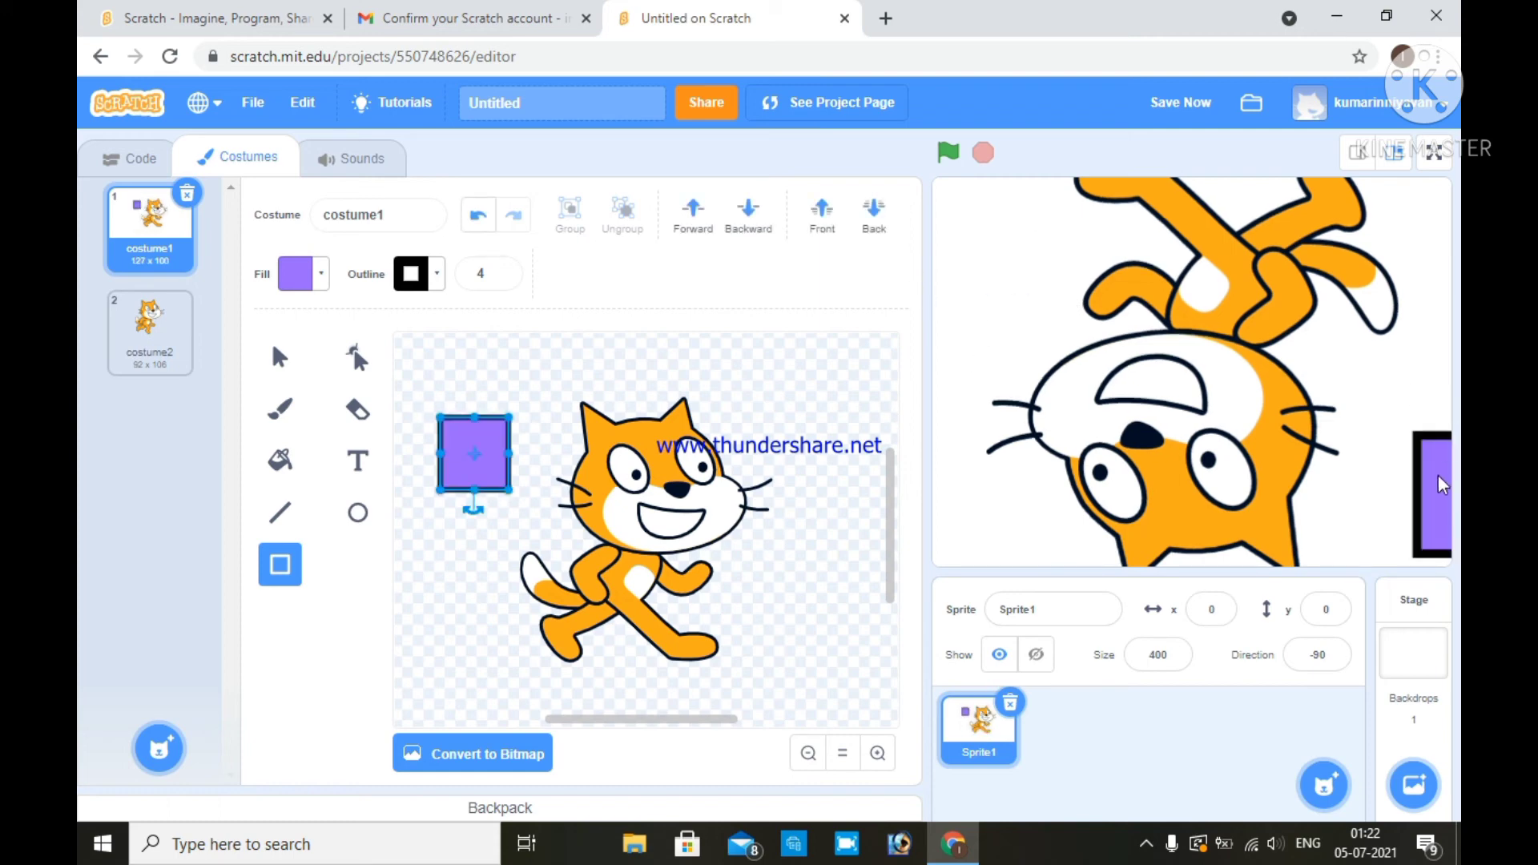
Return the sprite to size 100 and place it at x -90, y 38.
drag(1442, 484, 1299, 423)
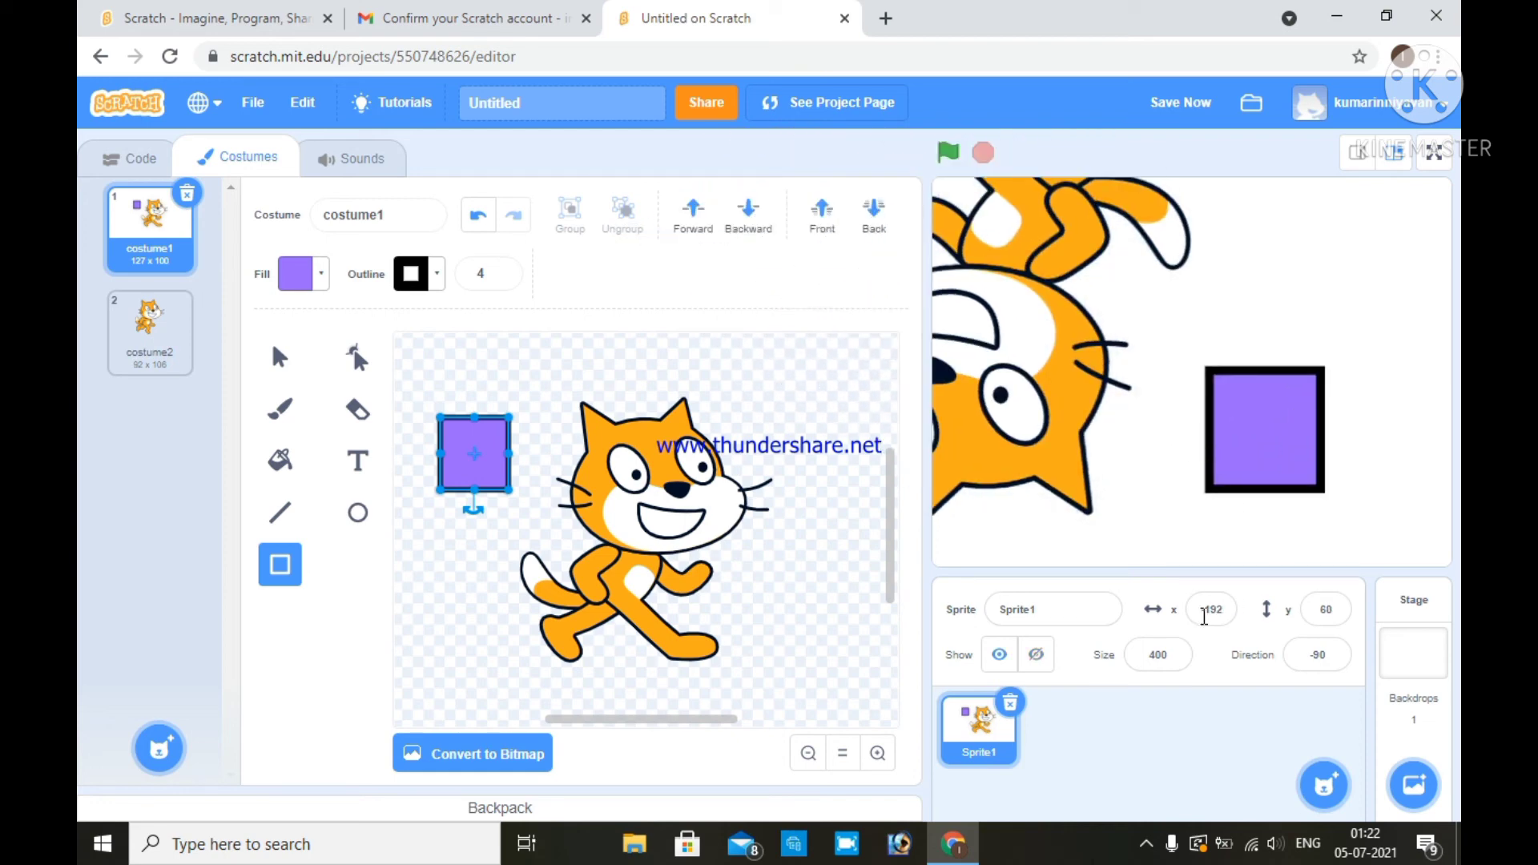
click(1163, 656)
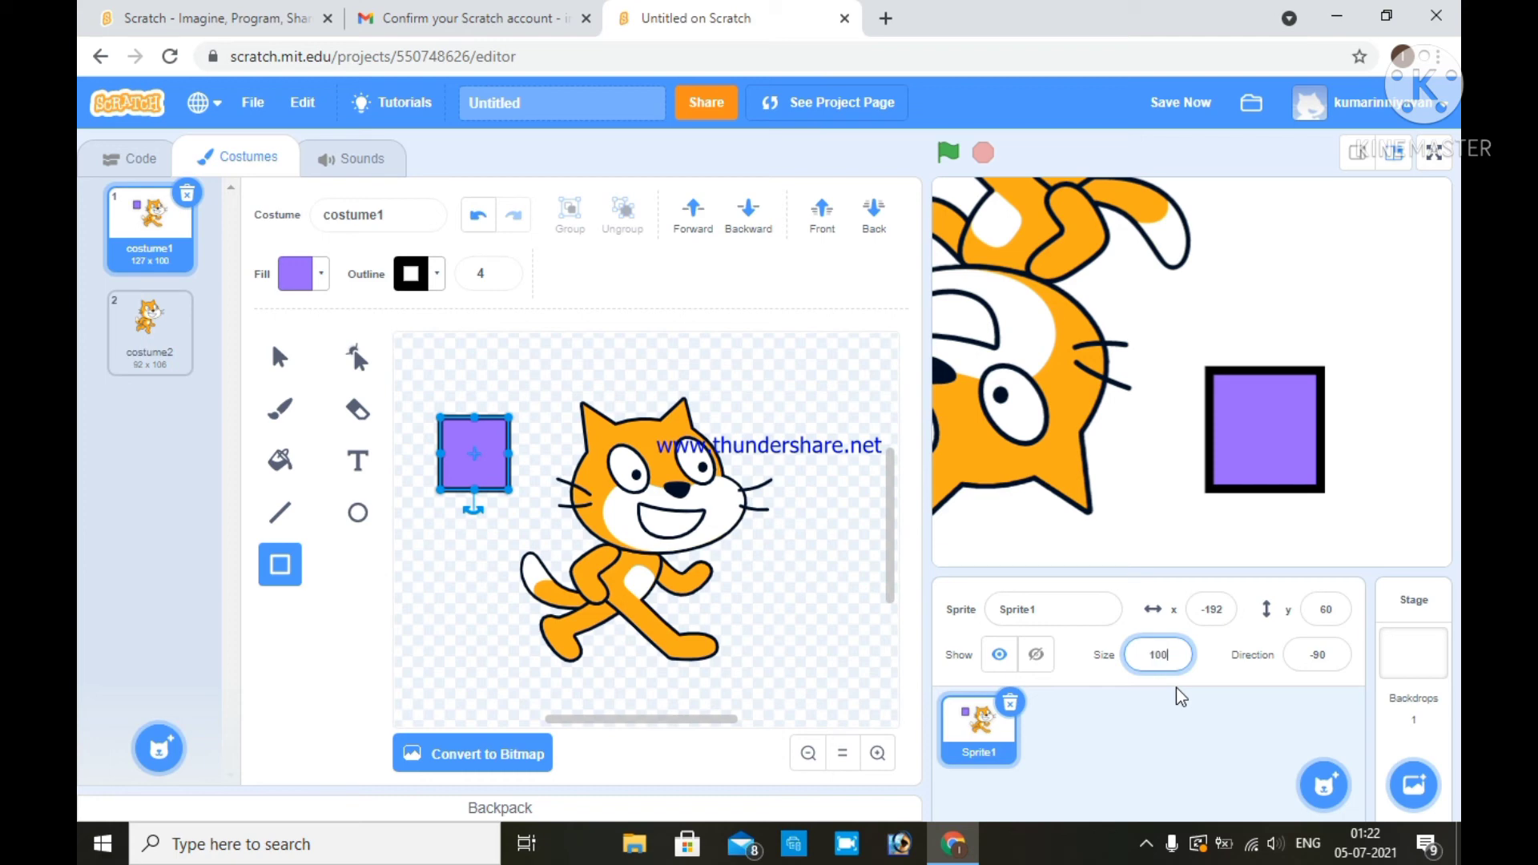
key(Return)
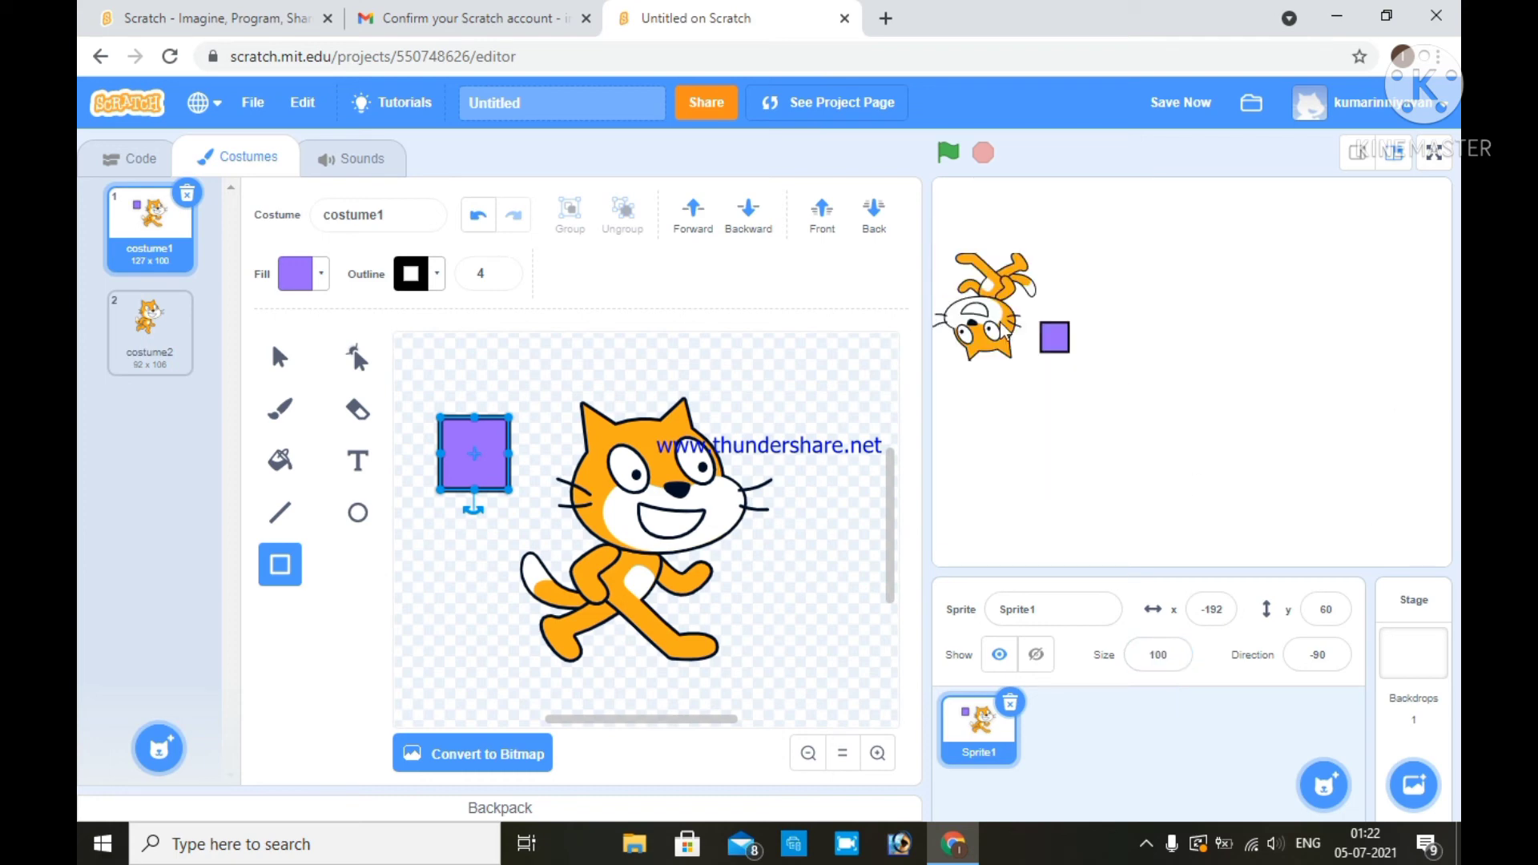
drag(987, 337, 1084, 354)
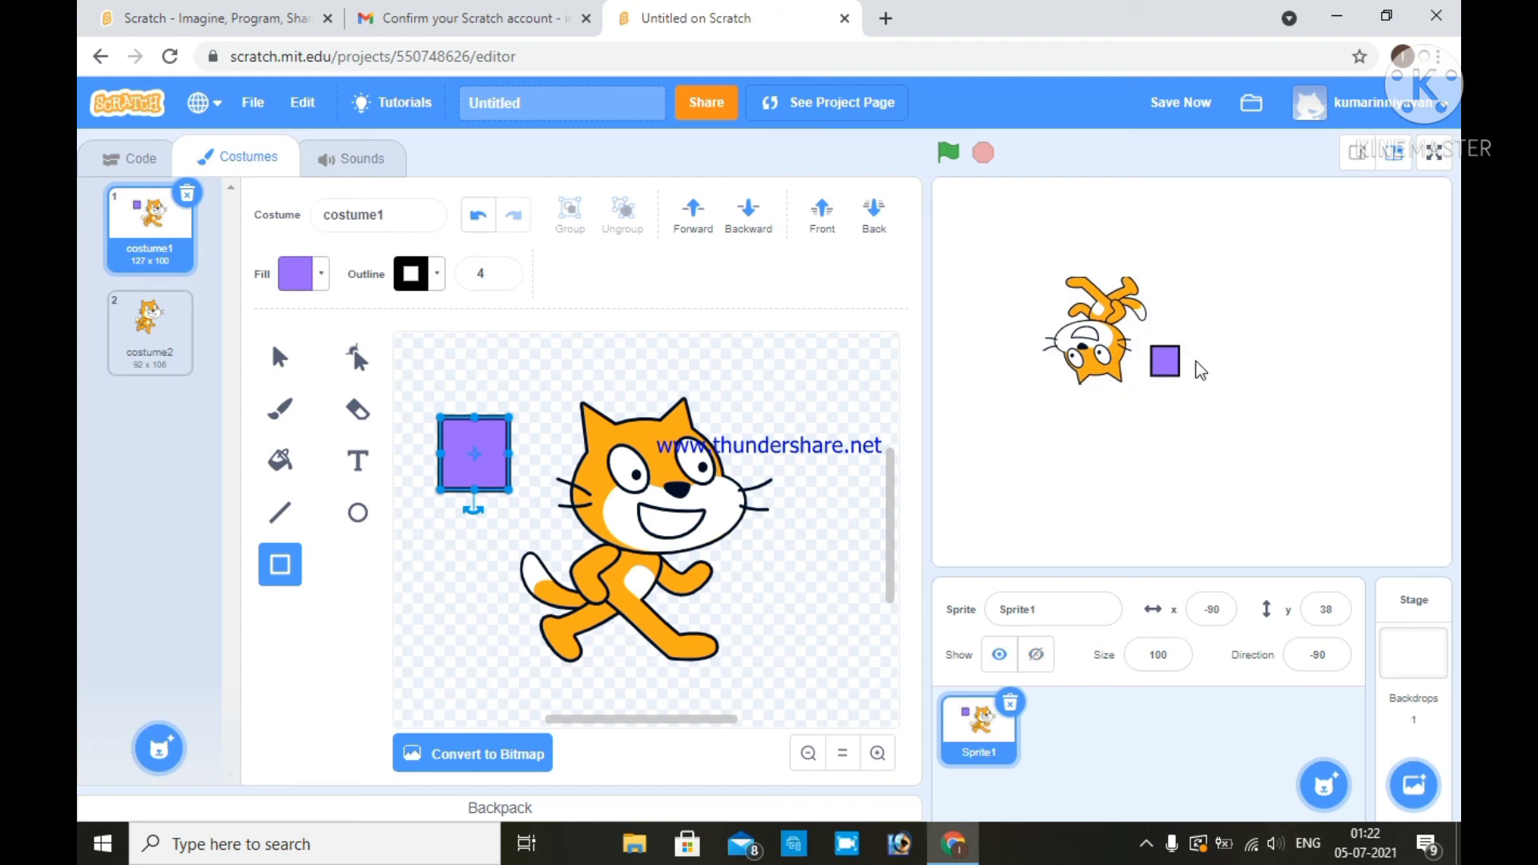
Delete the leftover purple square from the cat's costume1.
right_click(469, 473)
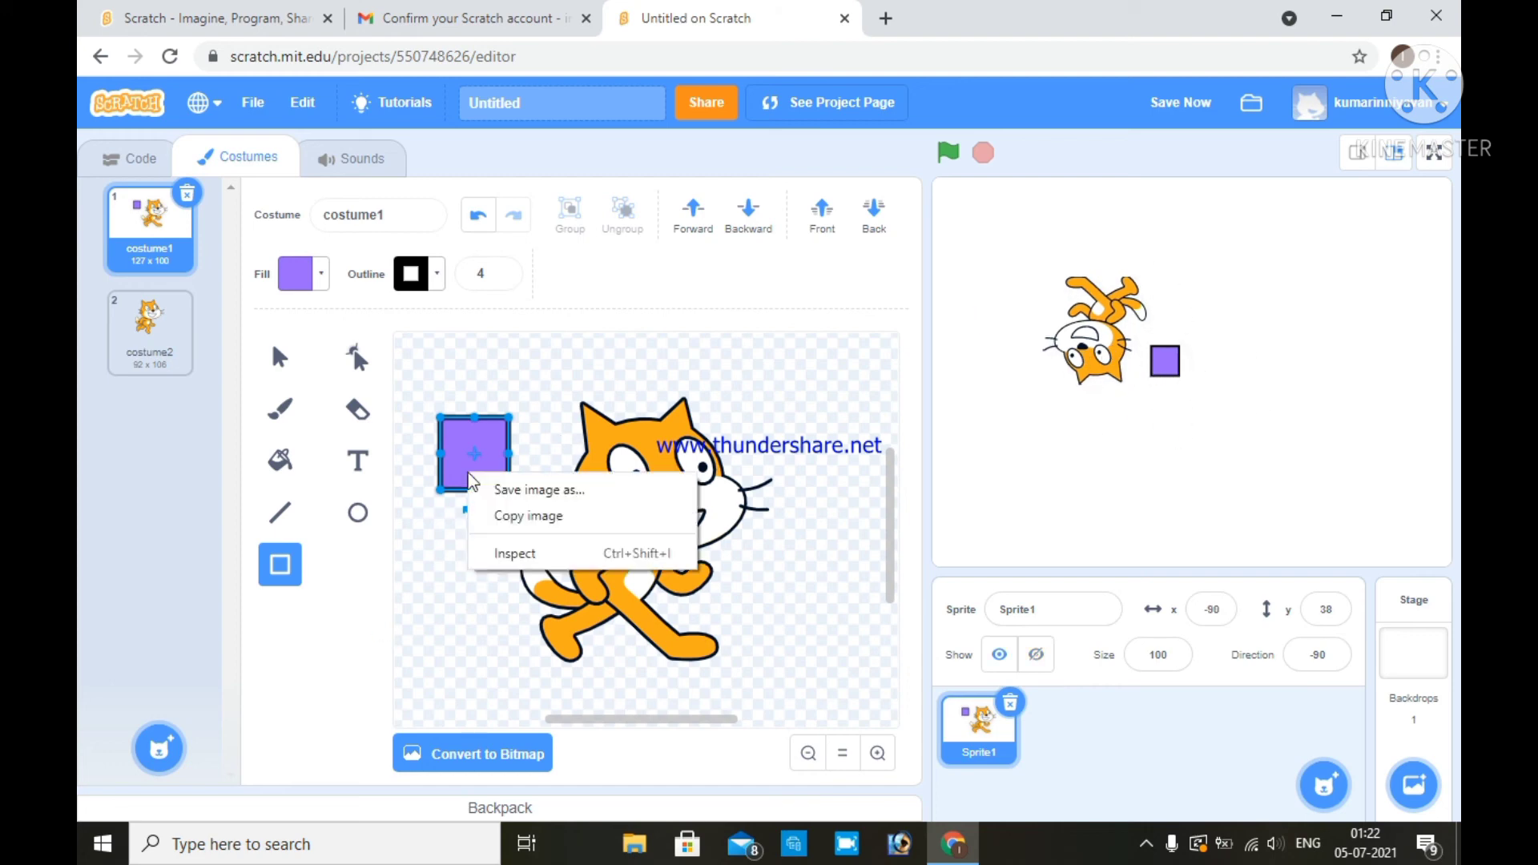
click(508, 385)
click(508, 378)
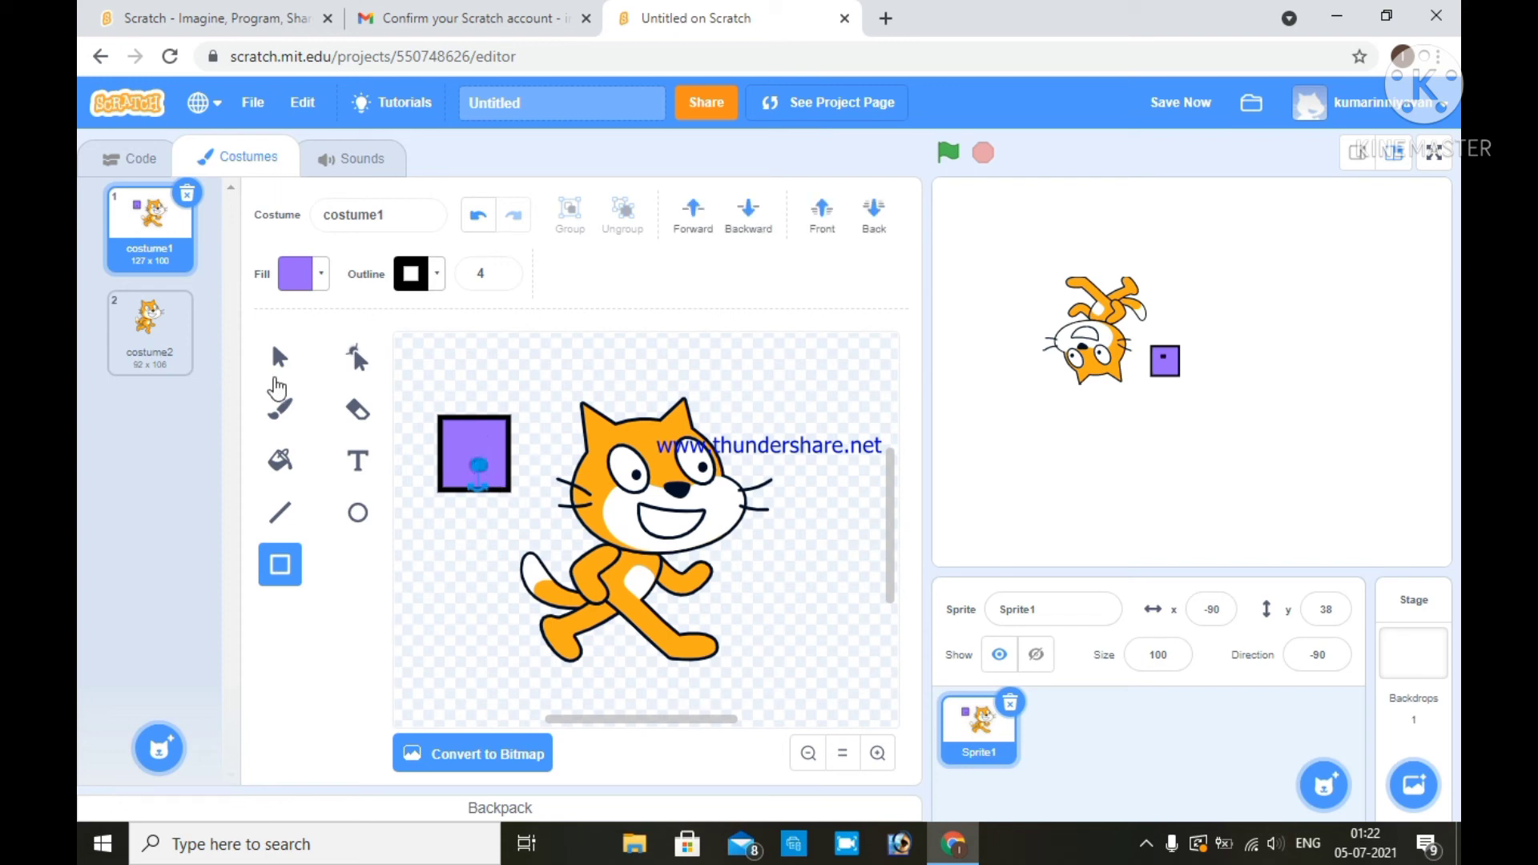
click(279, 356)
click(481, 455)
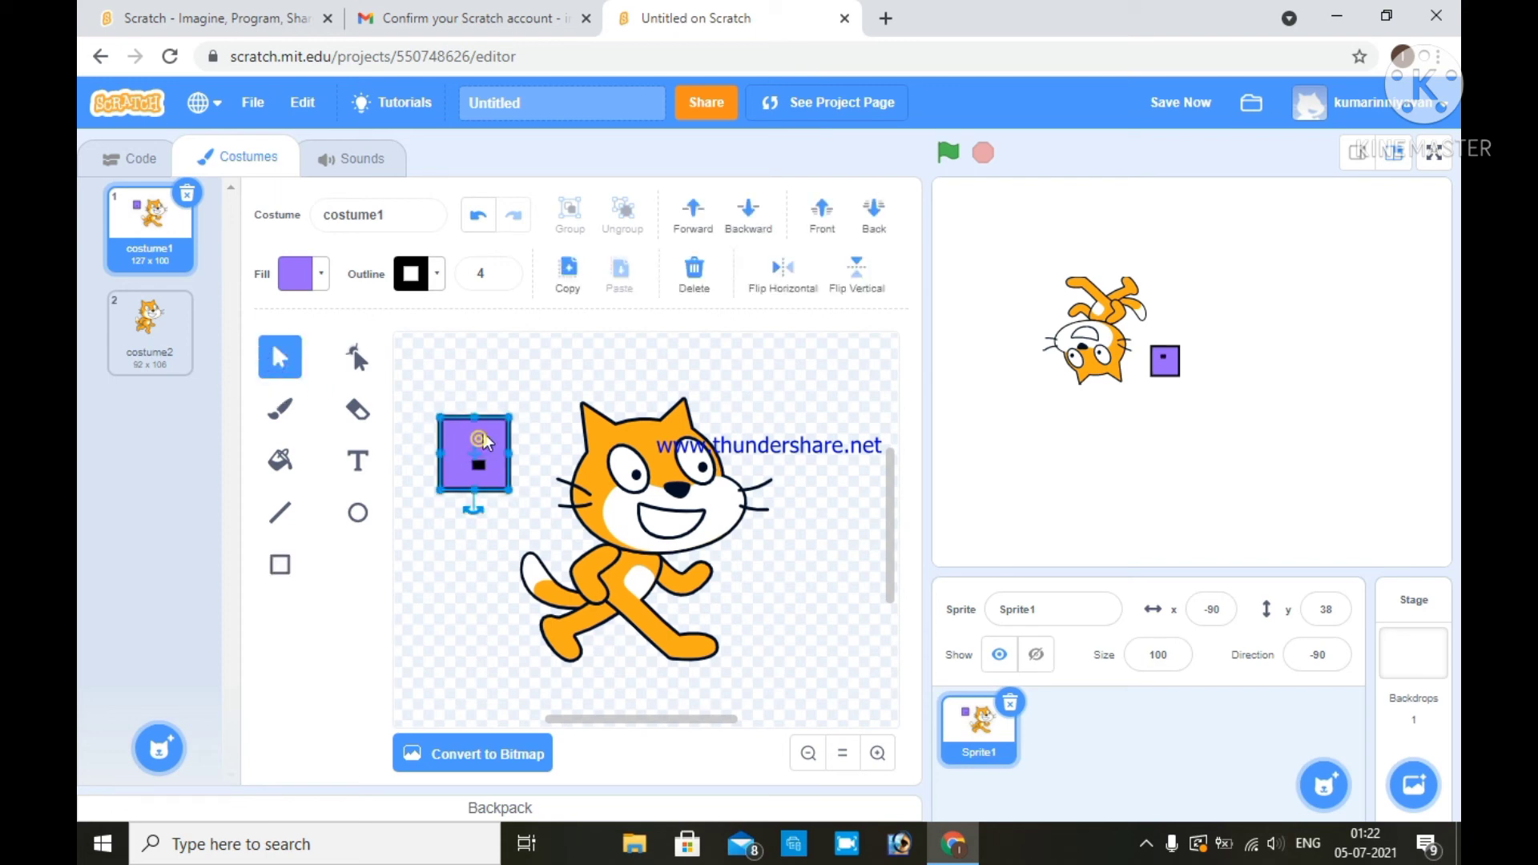
click(692, 293)
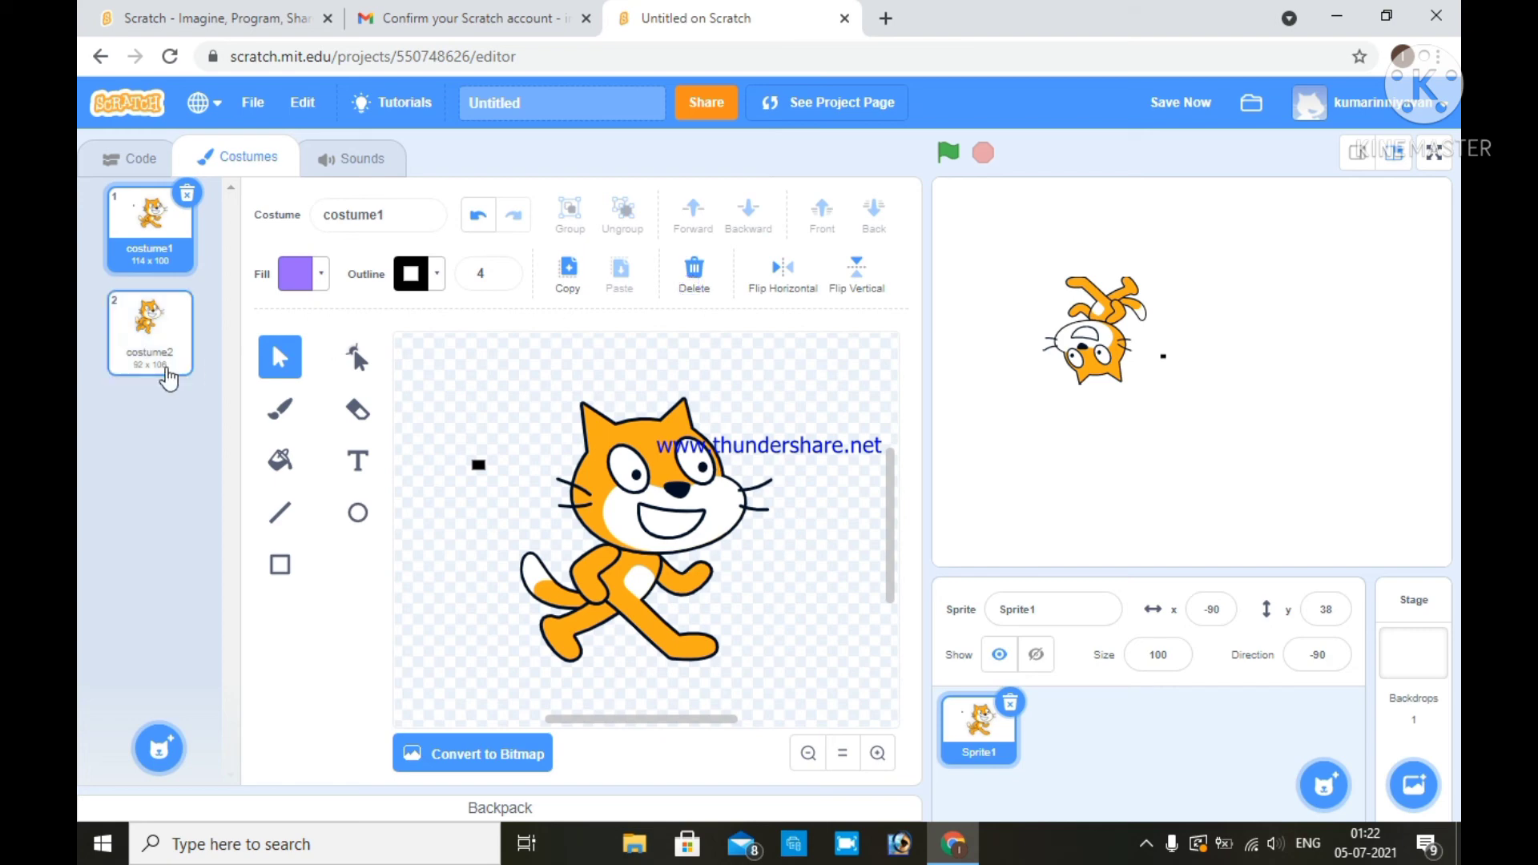
Switch the cat between costume1 and costume2 several times in the costume list.
click(156, 357)
click(161, 262)
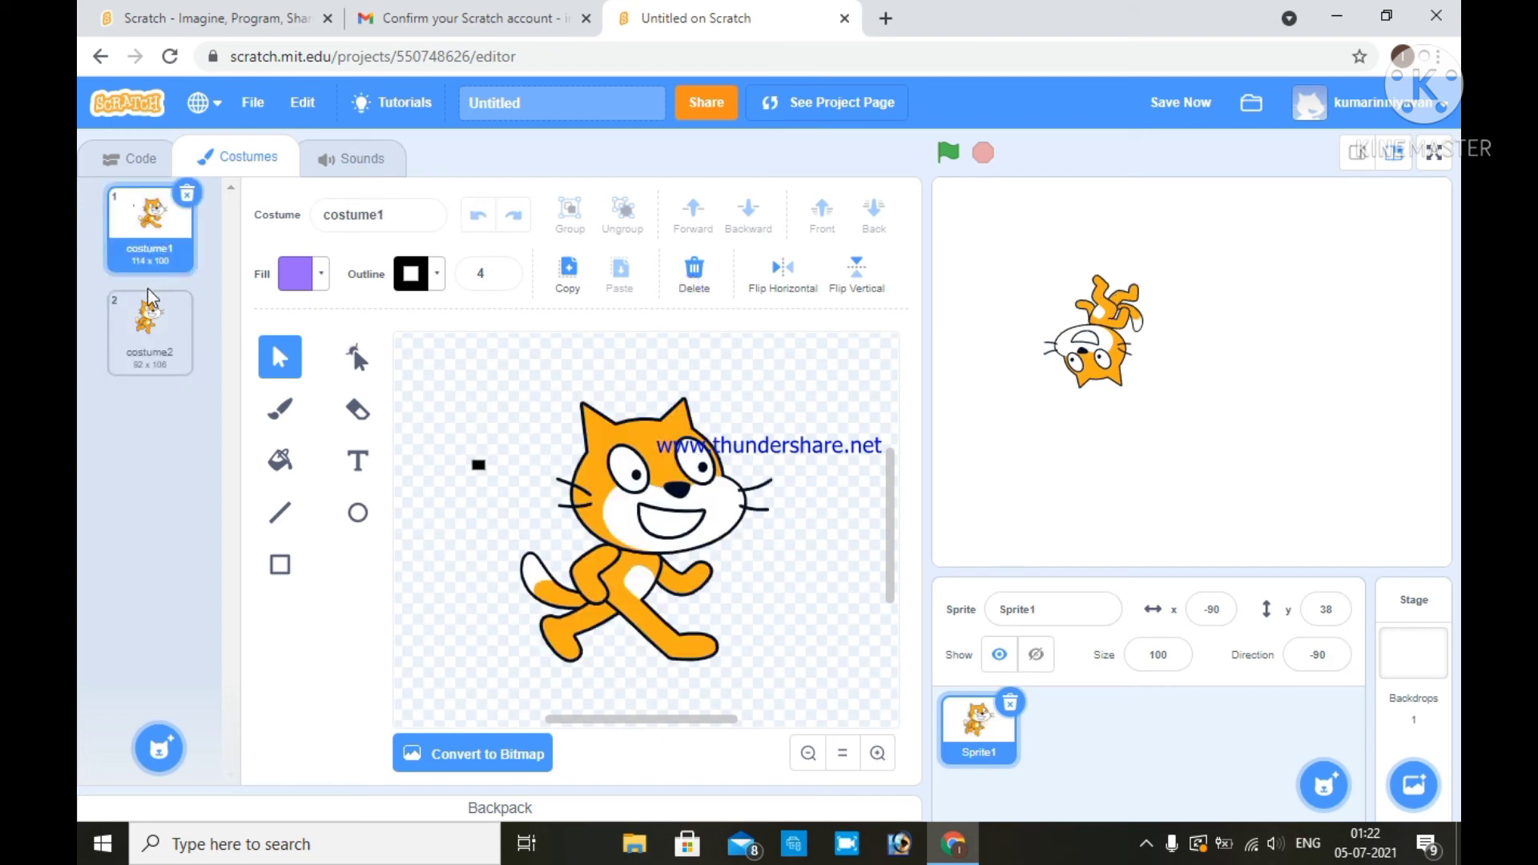
click(154, 364)
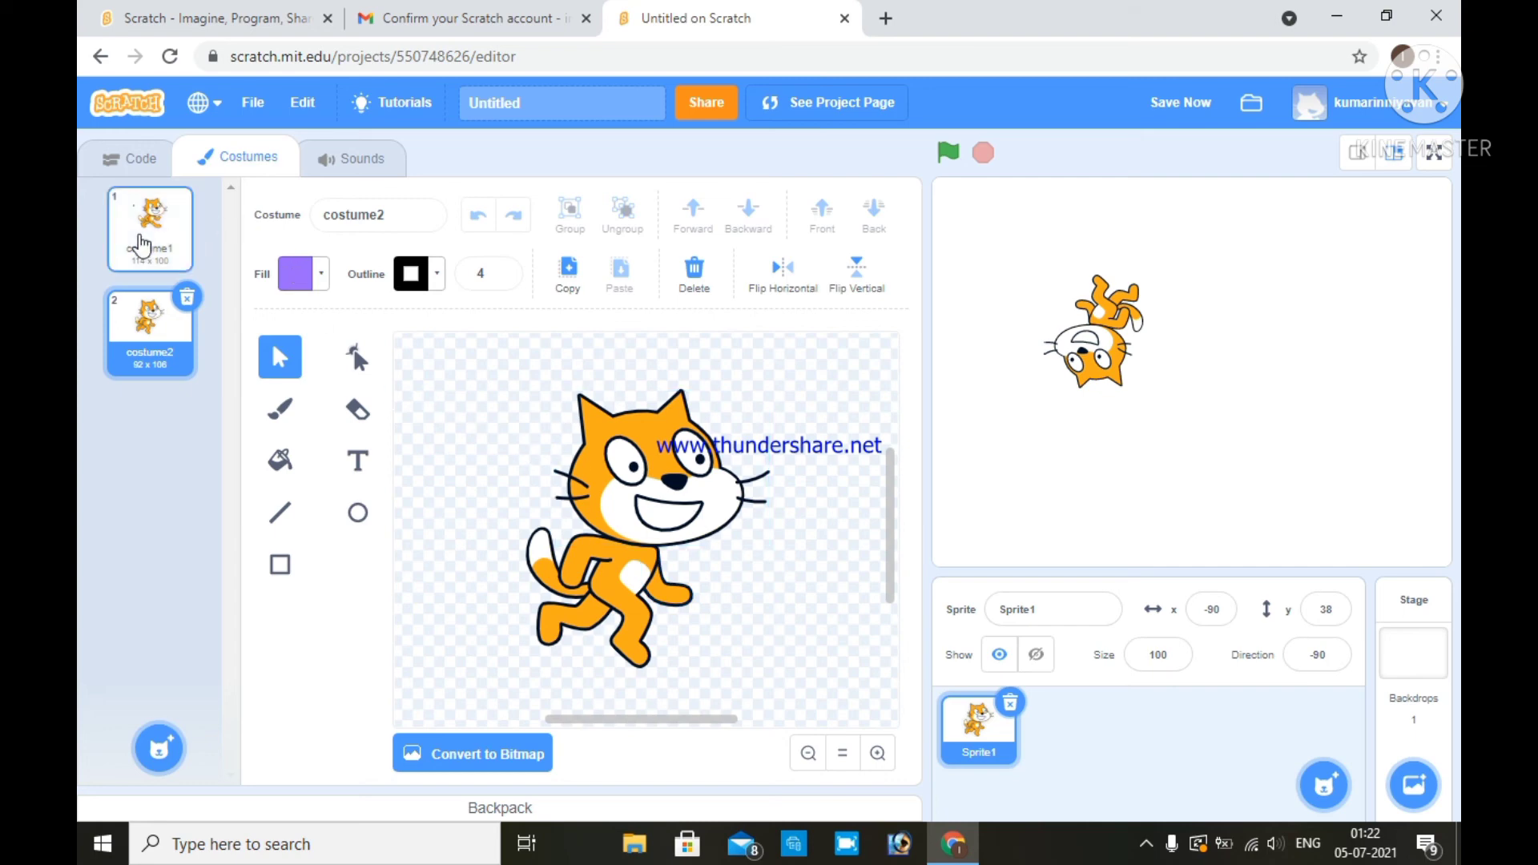
click(150, 231)
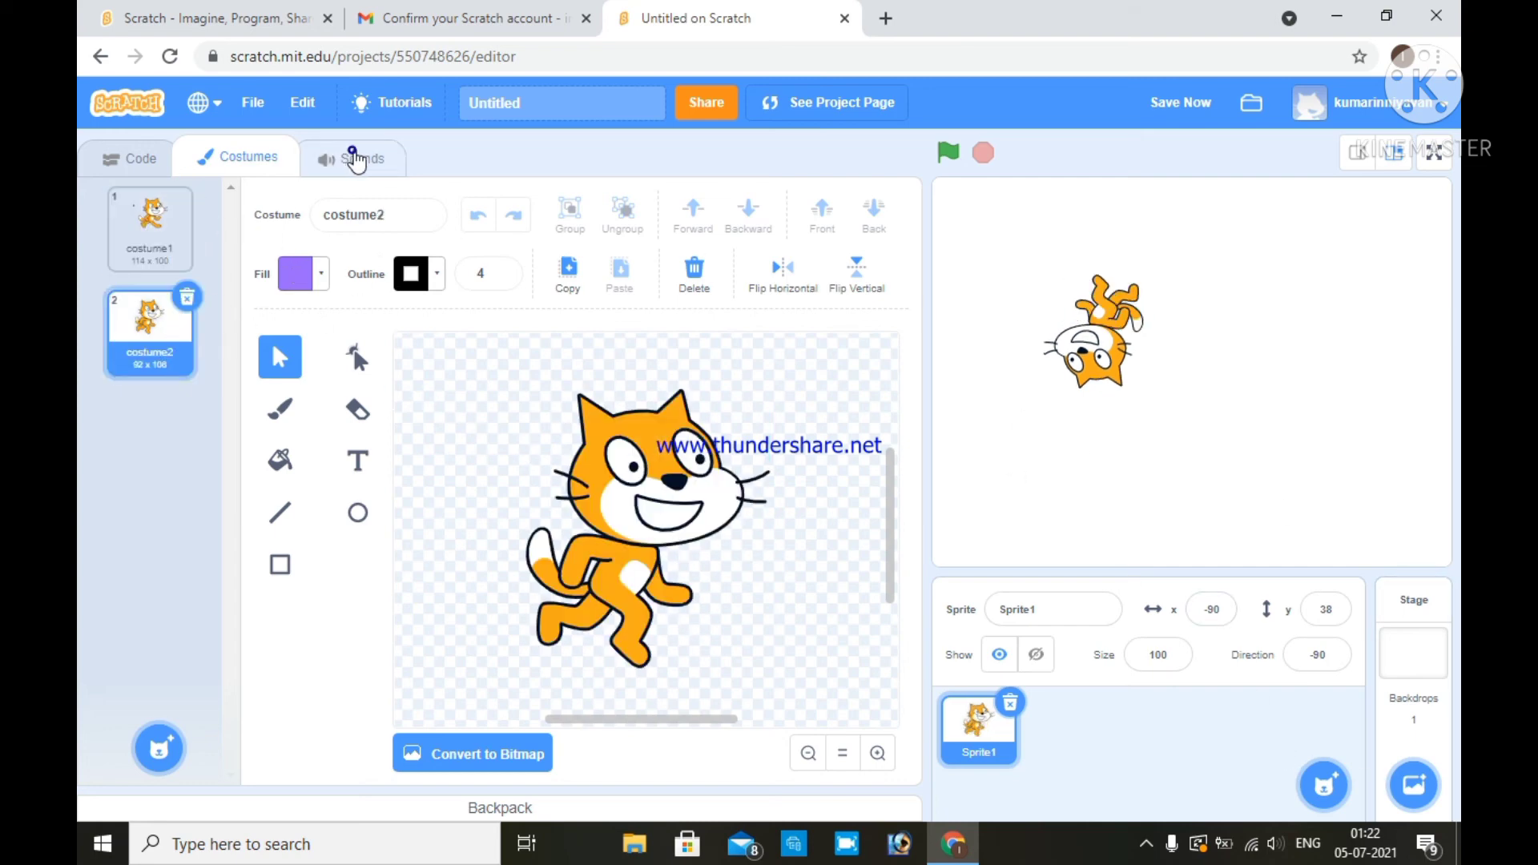
Preview the cat's Meow sound, then go back to its code workspace.
click(349, 156)
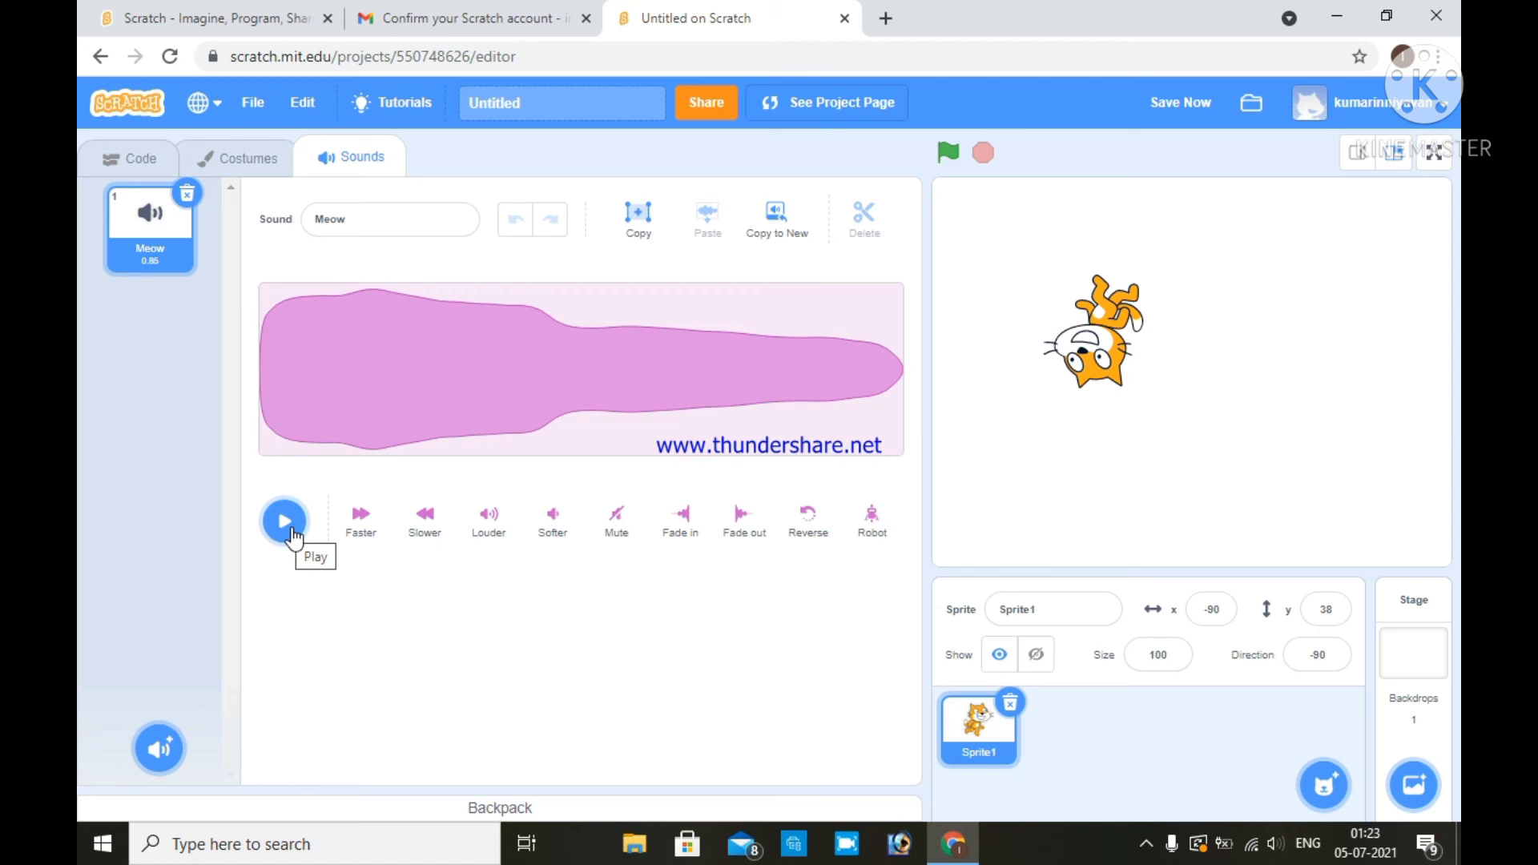
click(125, 161)
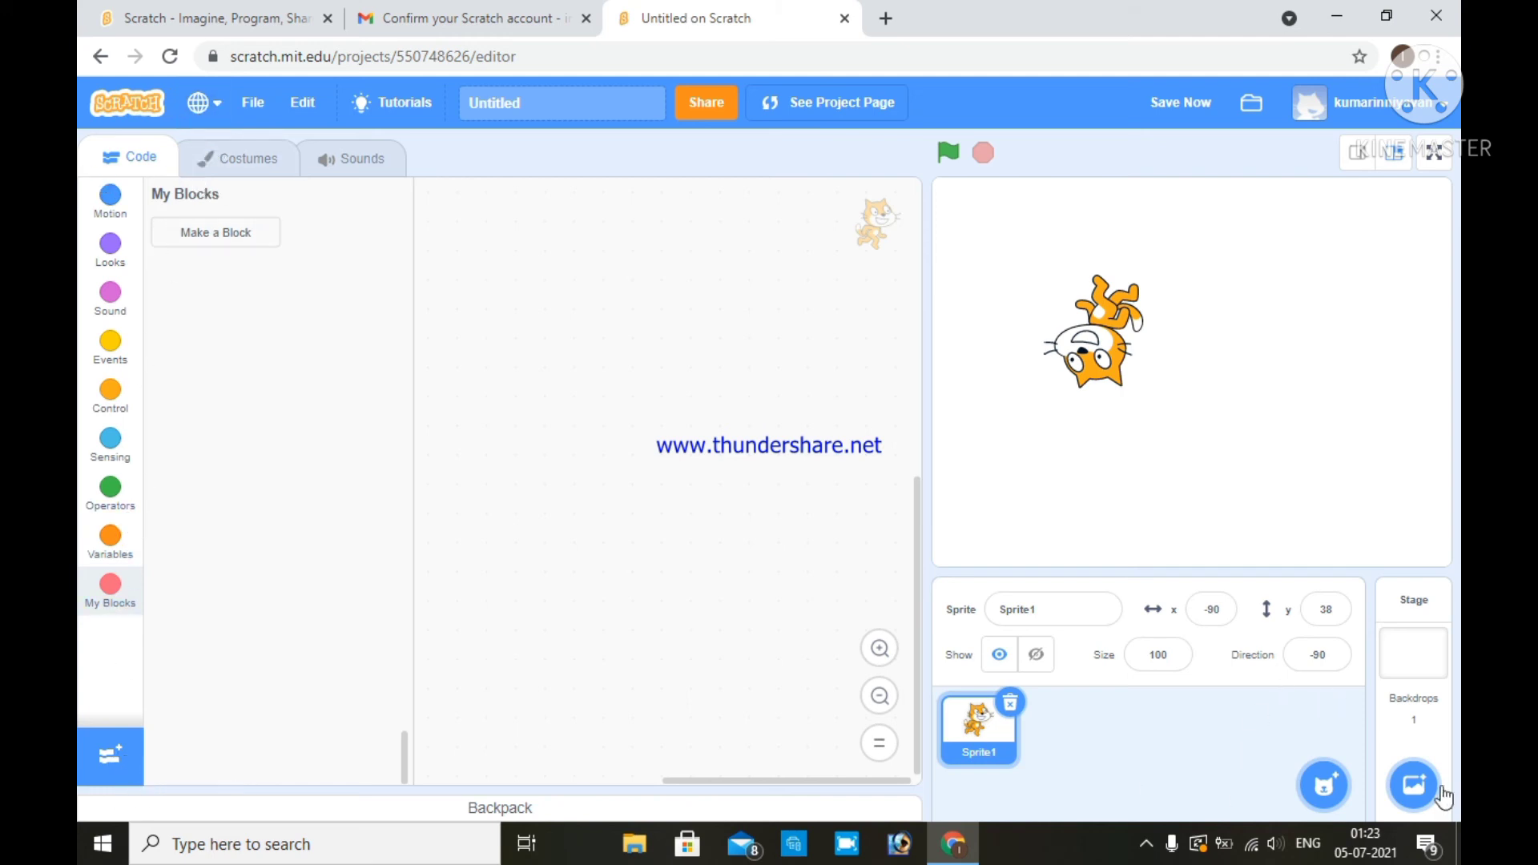
Add a new blank sprite, Sprite2, using Paint from the sprite menu.
mouse_move(1326, 793)
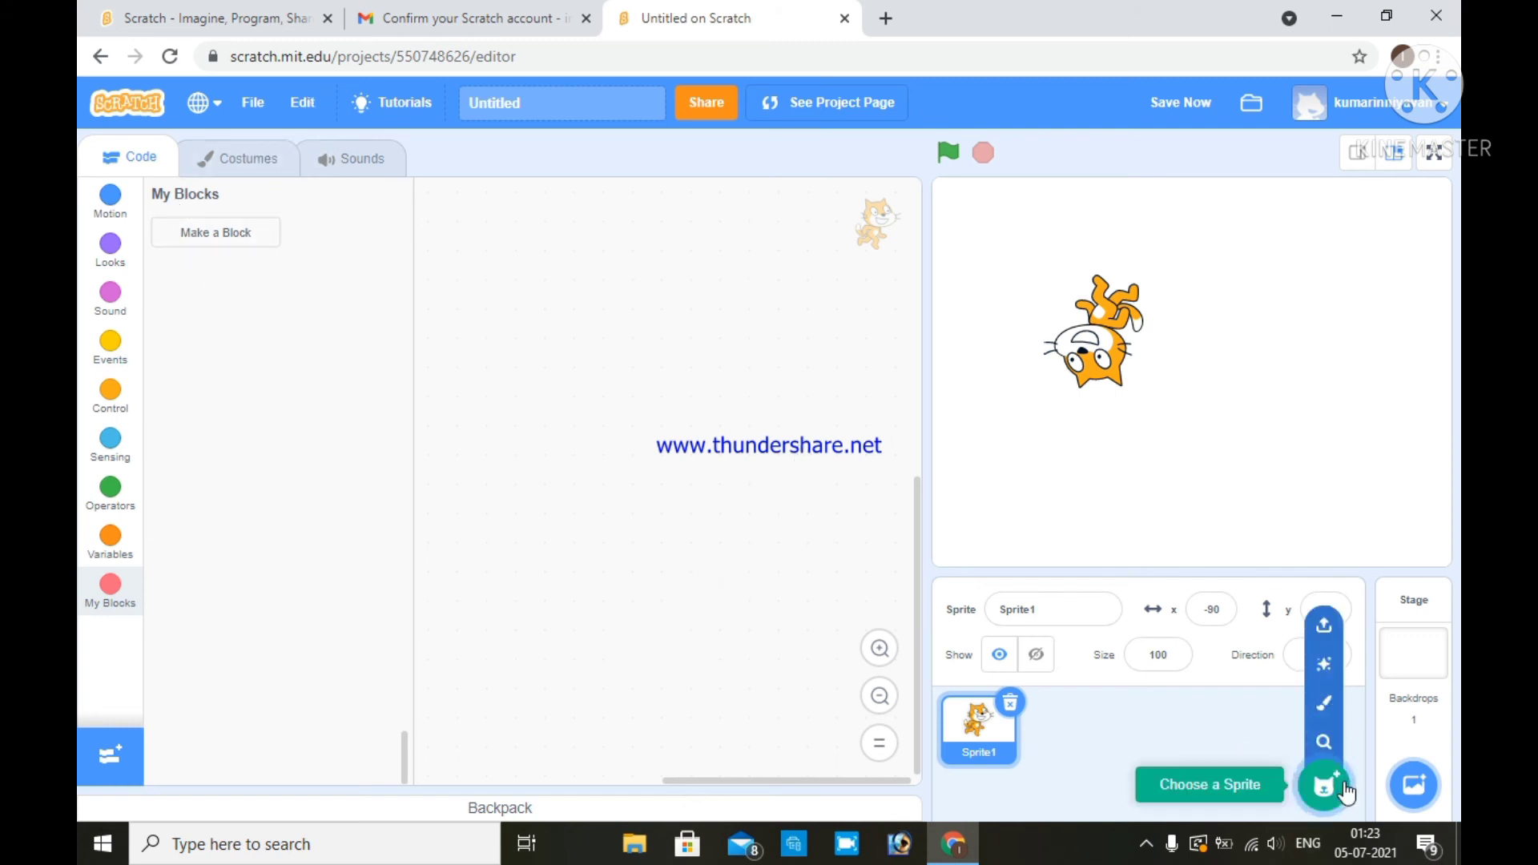
click(1330, 708)
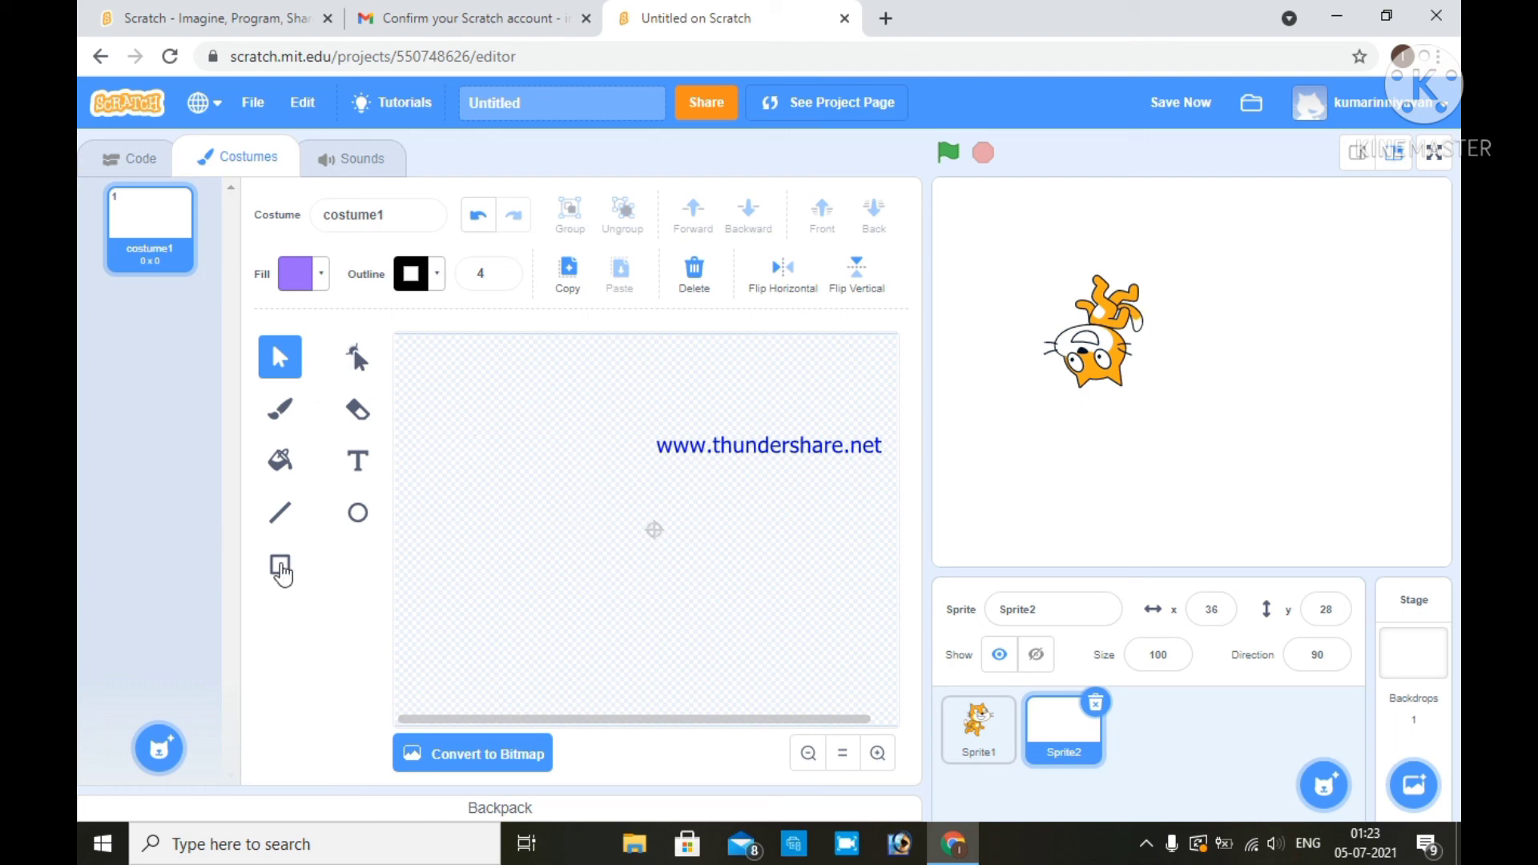
Draw a wide purple rectangle and a narrower one below it, forming a T.
click(280, 571)
drag(512, 417, 736, 545)
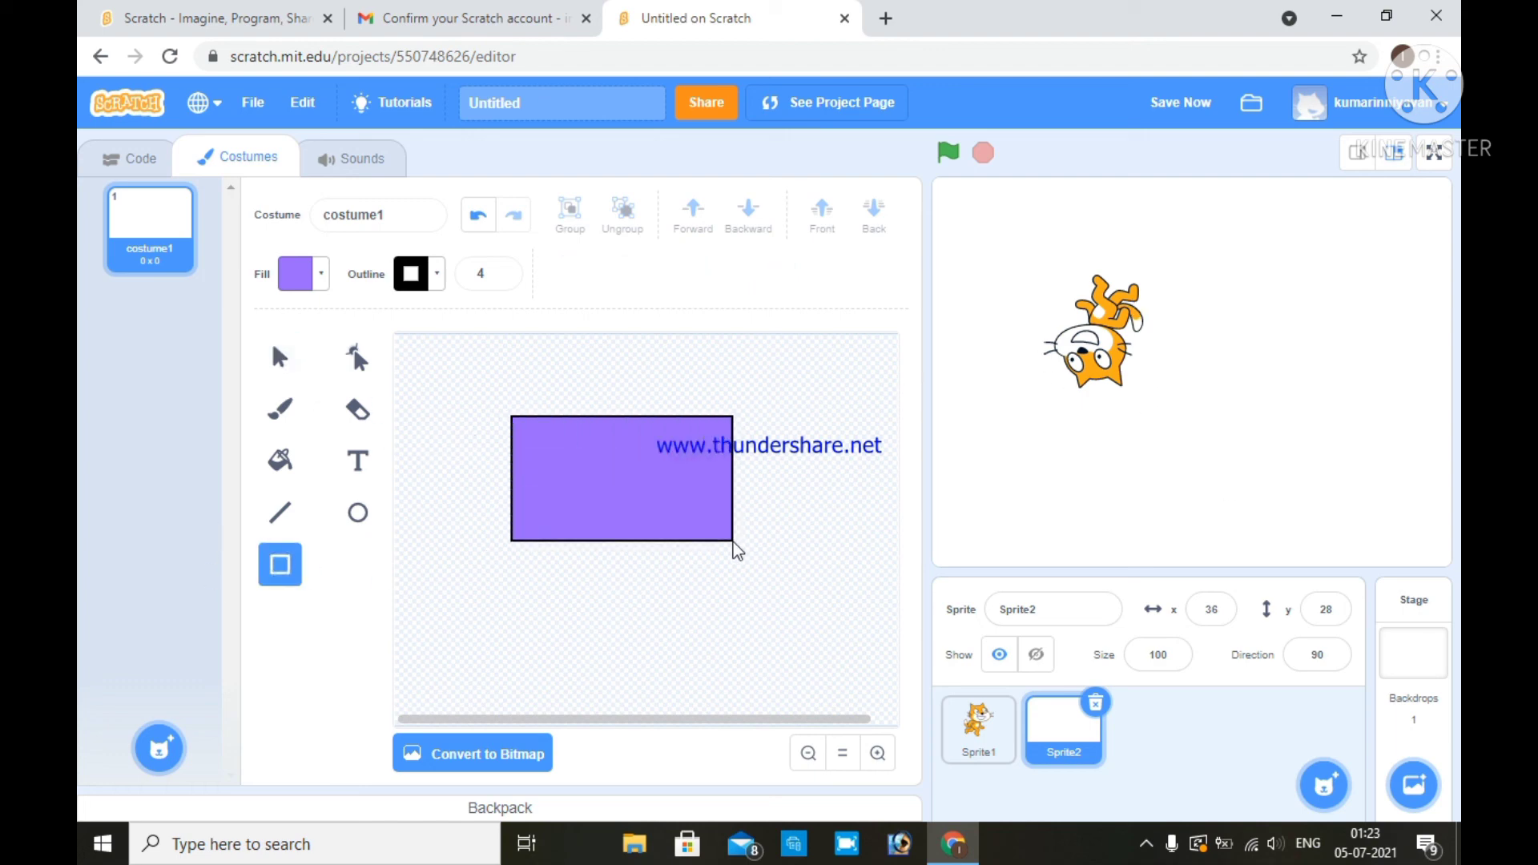
drag(566, 557, 657, 689)
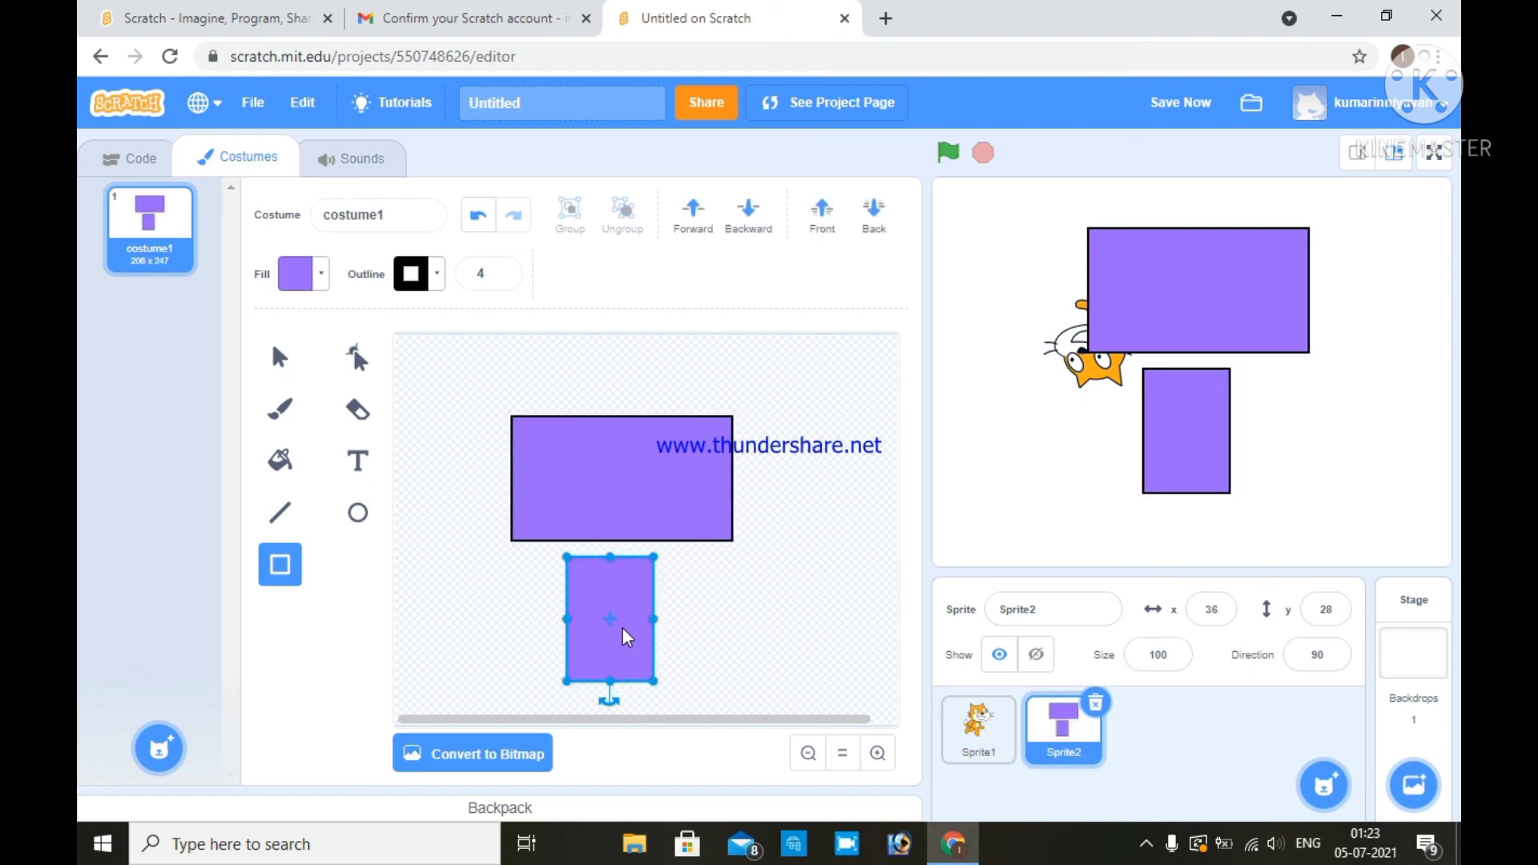
drag(620, 626, 627, 610)
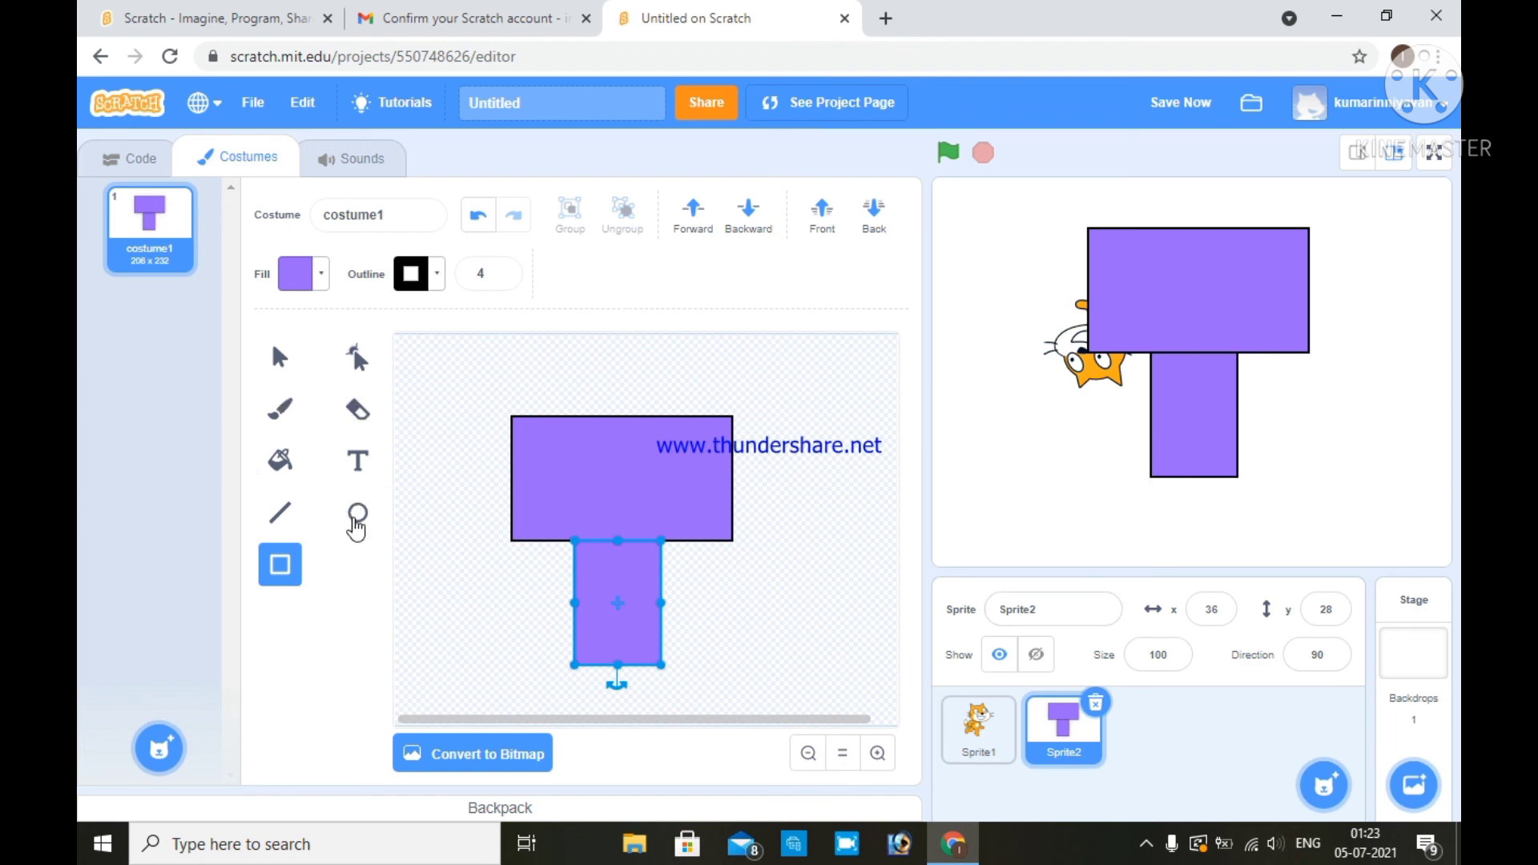
Add two black oval eyes to the T's top bar using fill brightness 0.
click(358, 513)
click(297, 275)
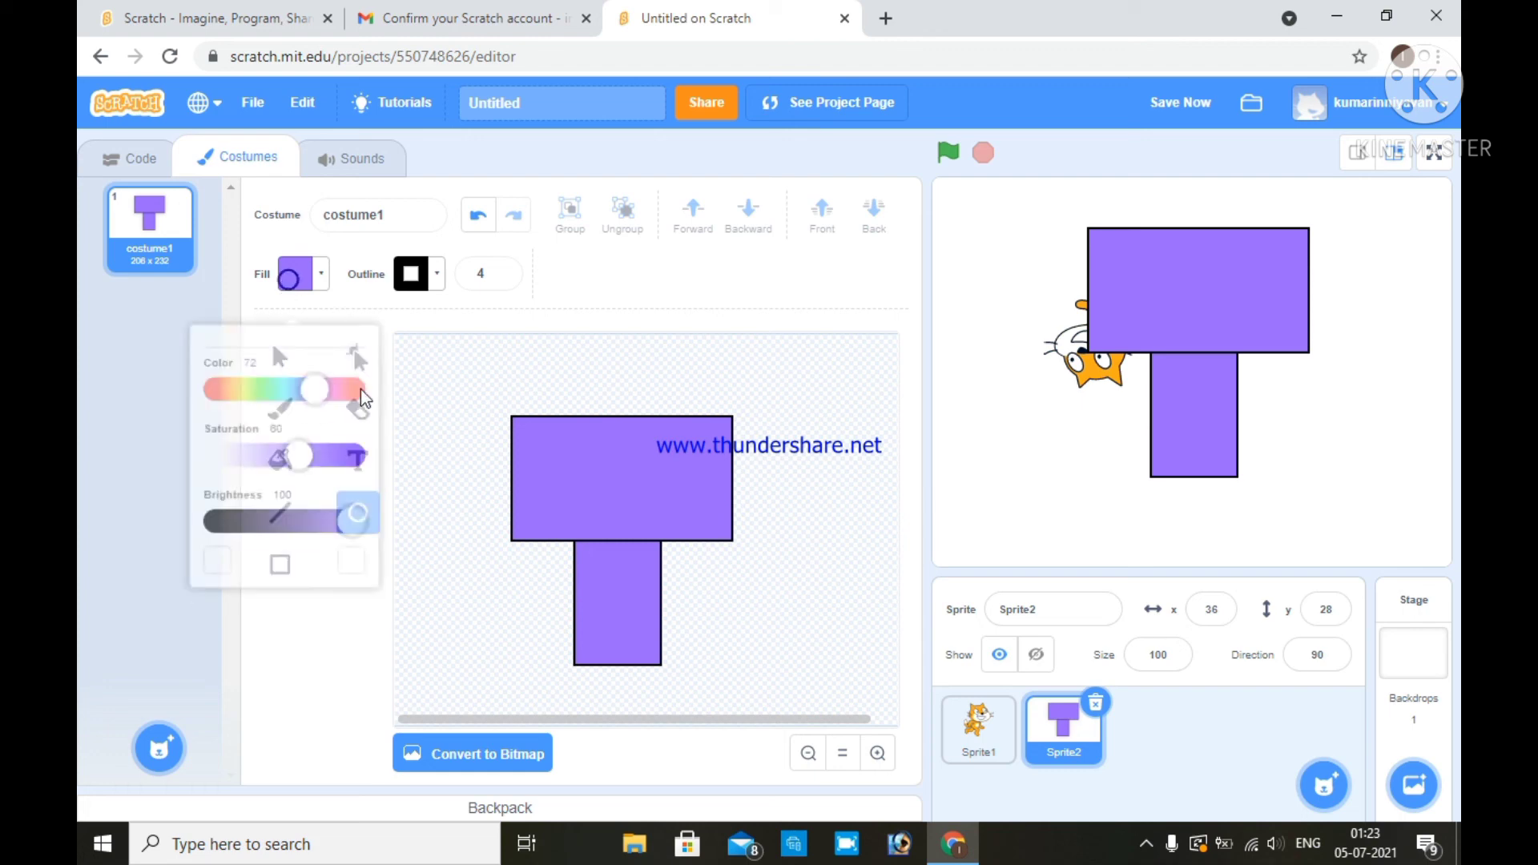
drag(345, 513, 225, 520)
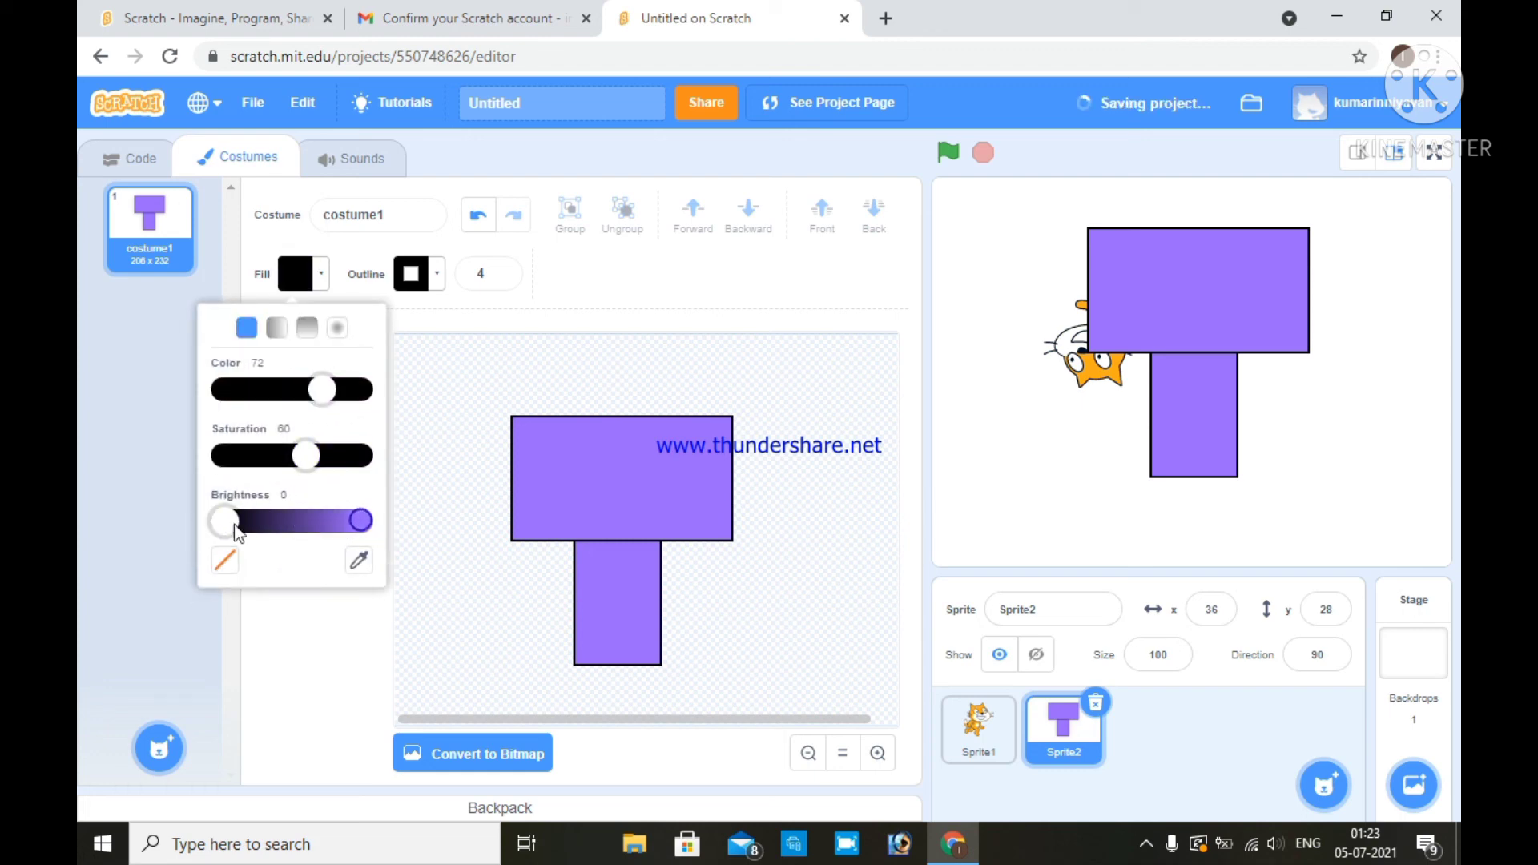
drag(579, 493, 582, 497)
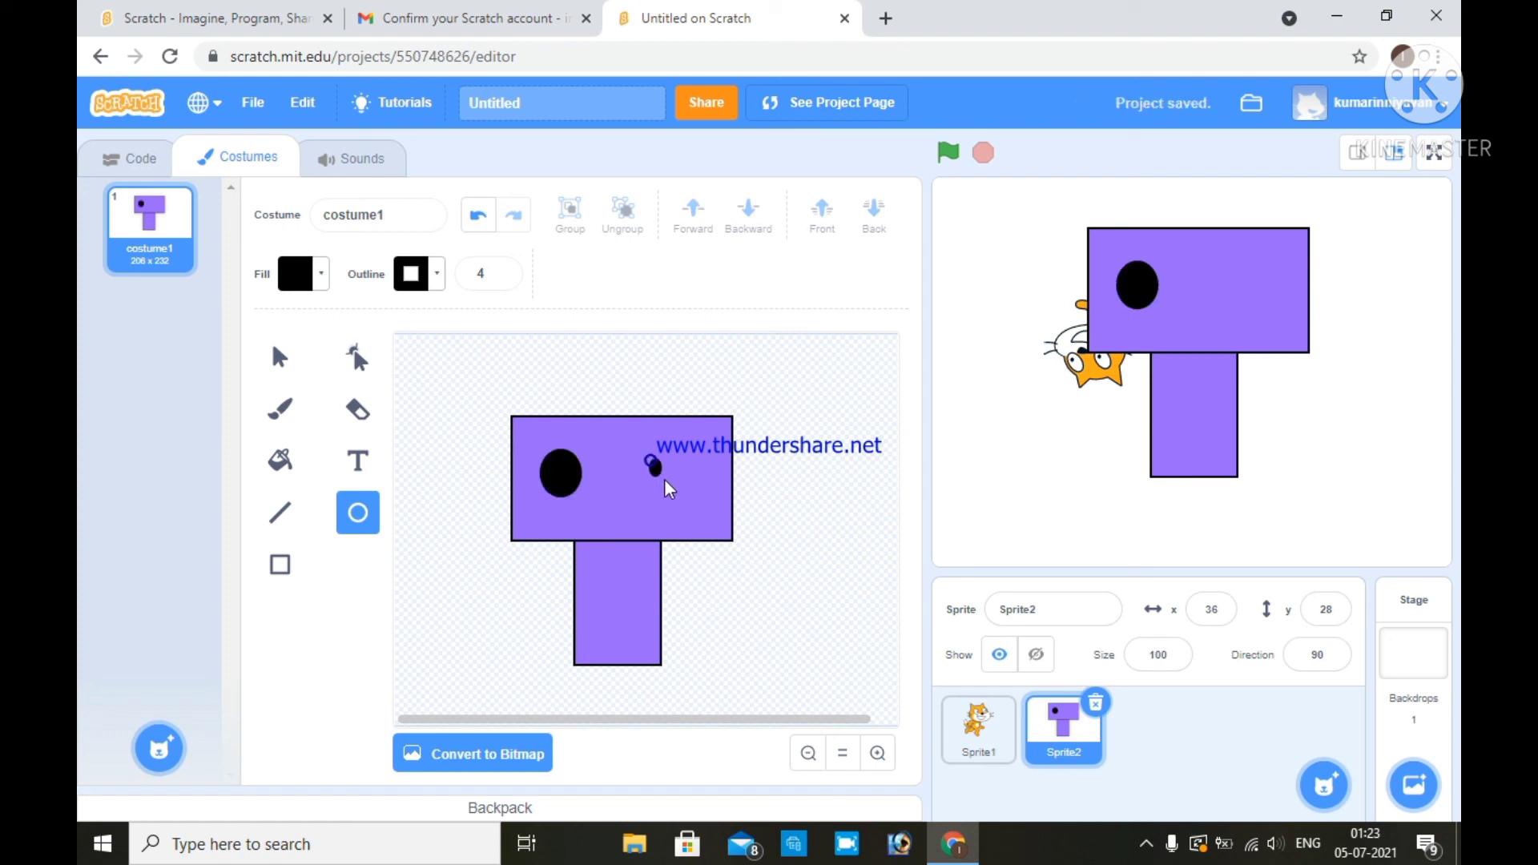
mouse_move(648, 458)
mouse_down()
mouse_move(693, 510)
mouse_move(671, 475)
mouse_up()
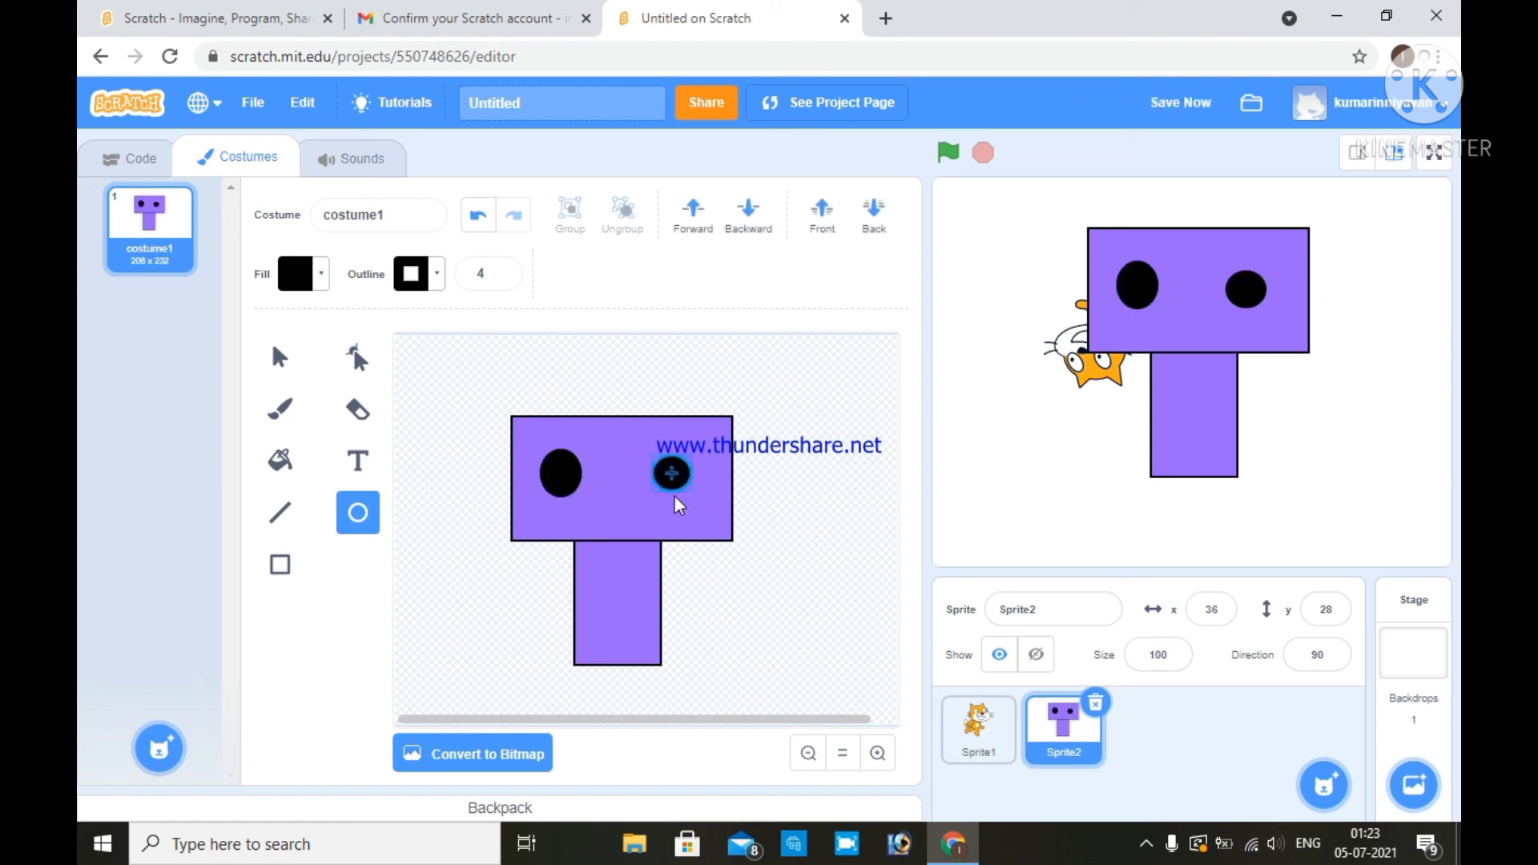
click(433, 378)
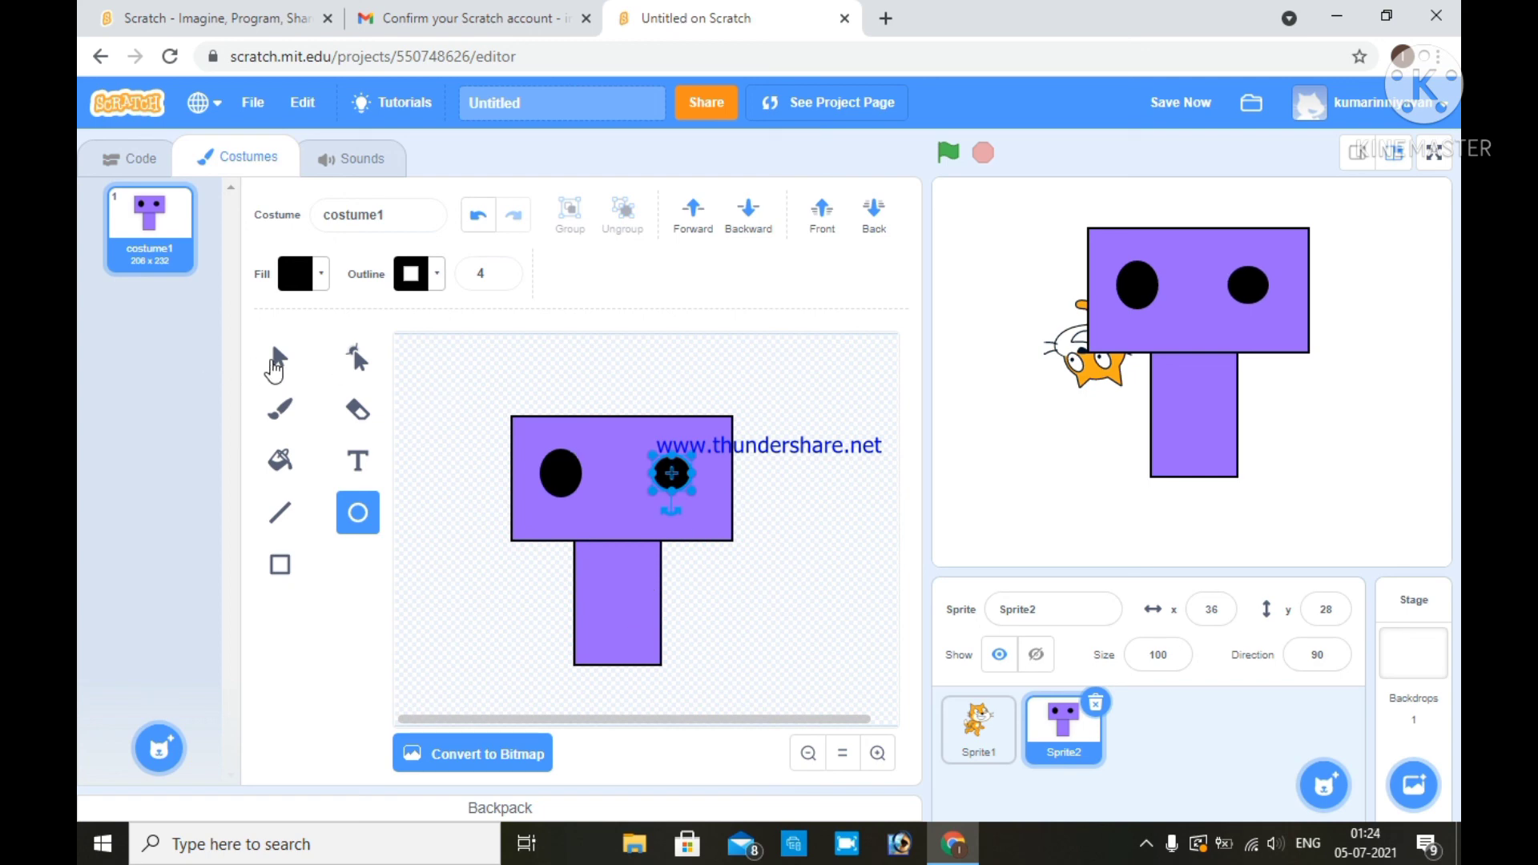
click(279, 358)
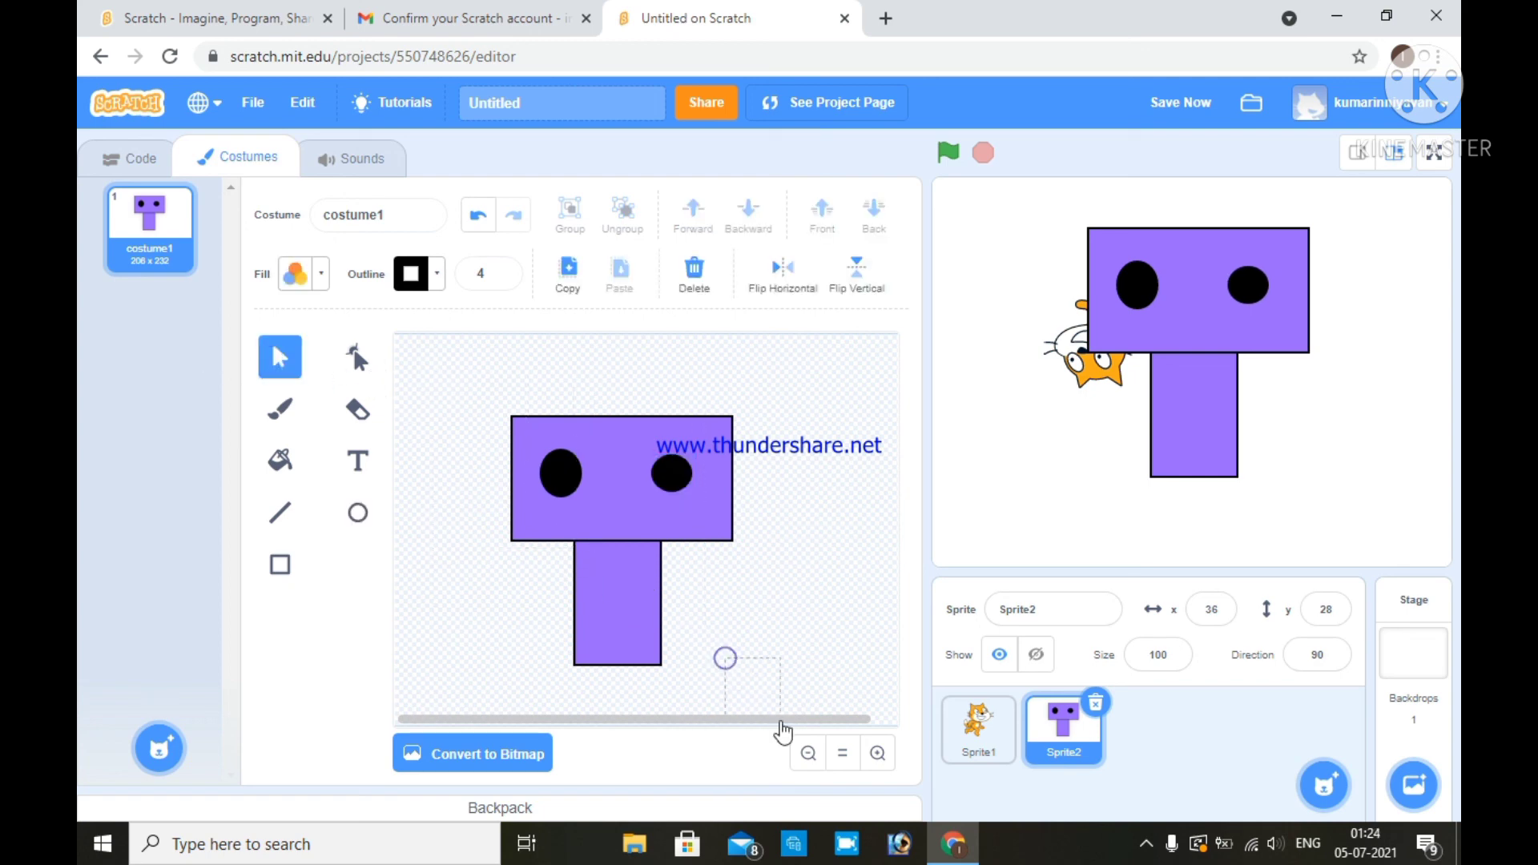
Select all shapes of the T figure and move them to the right.
drag(783, 728, 739, 676)
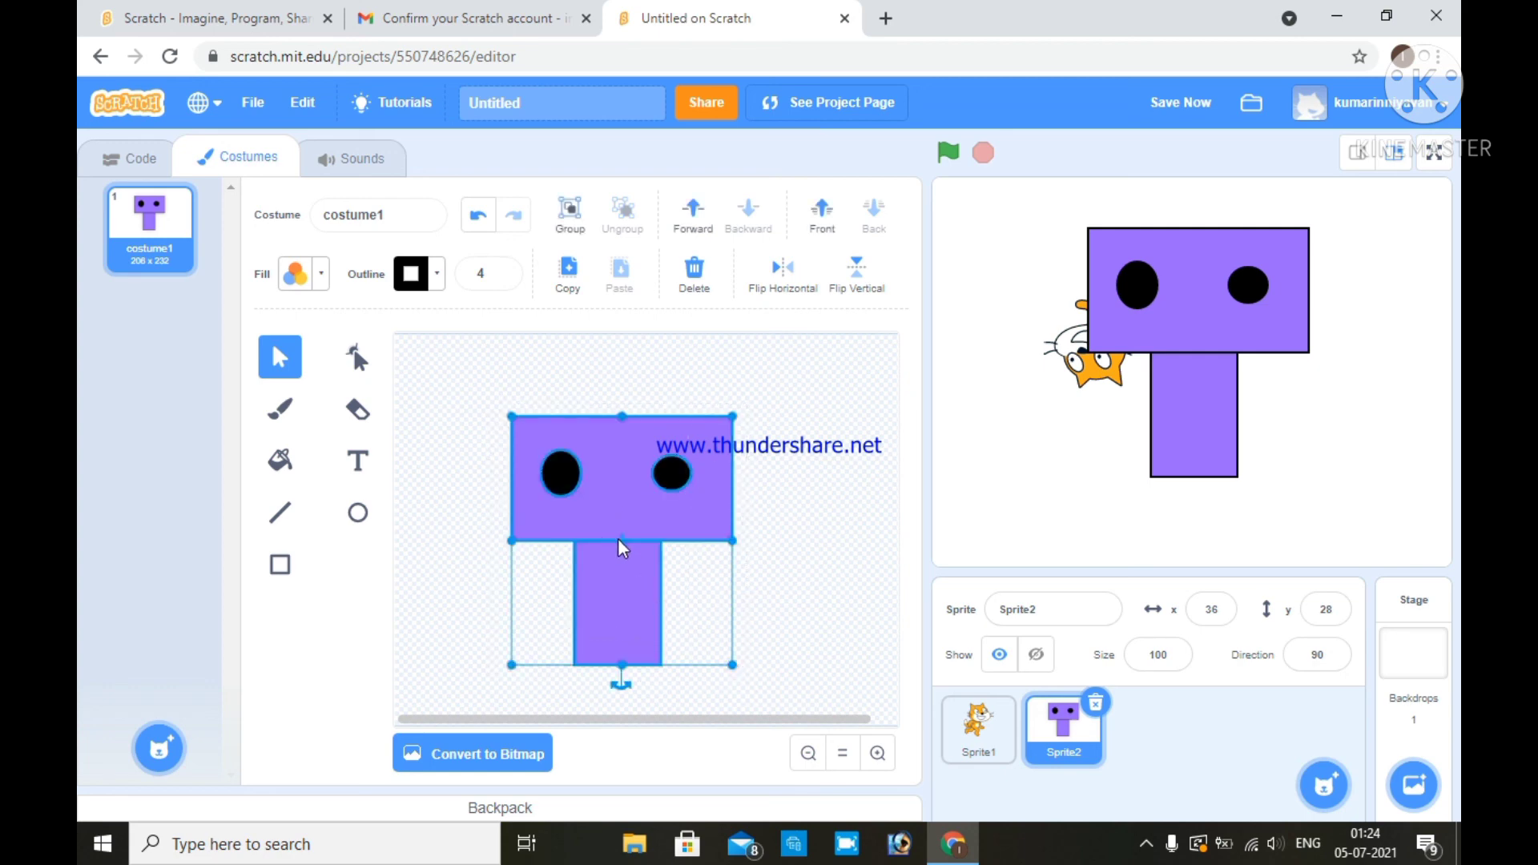
drag(617, 545, 652, 525)
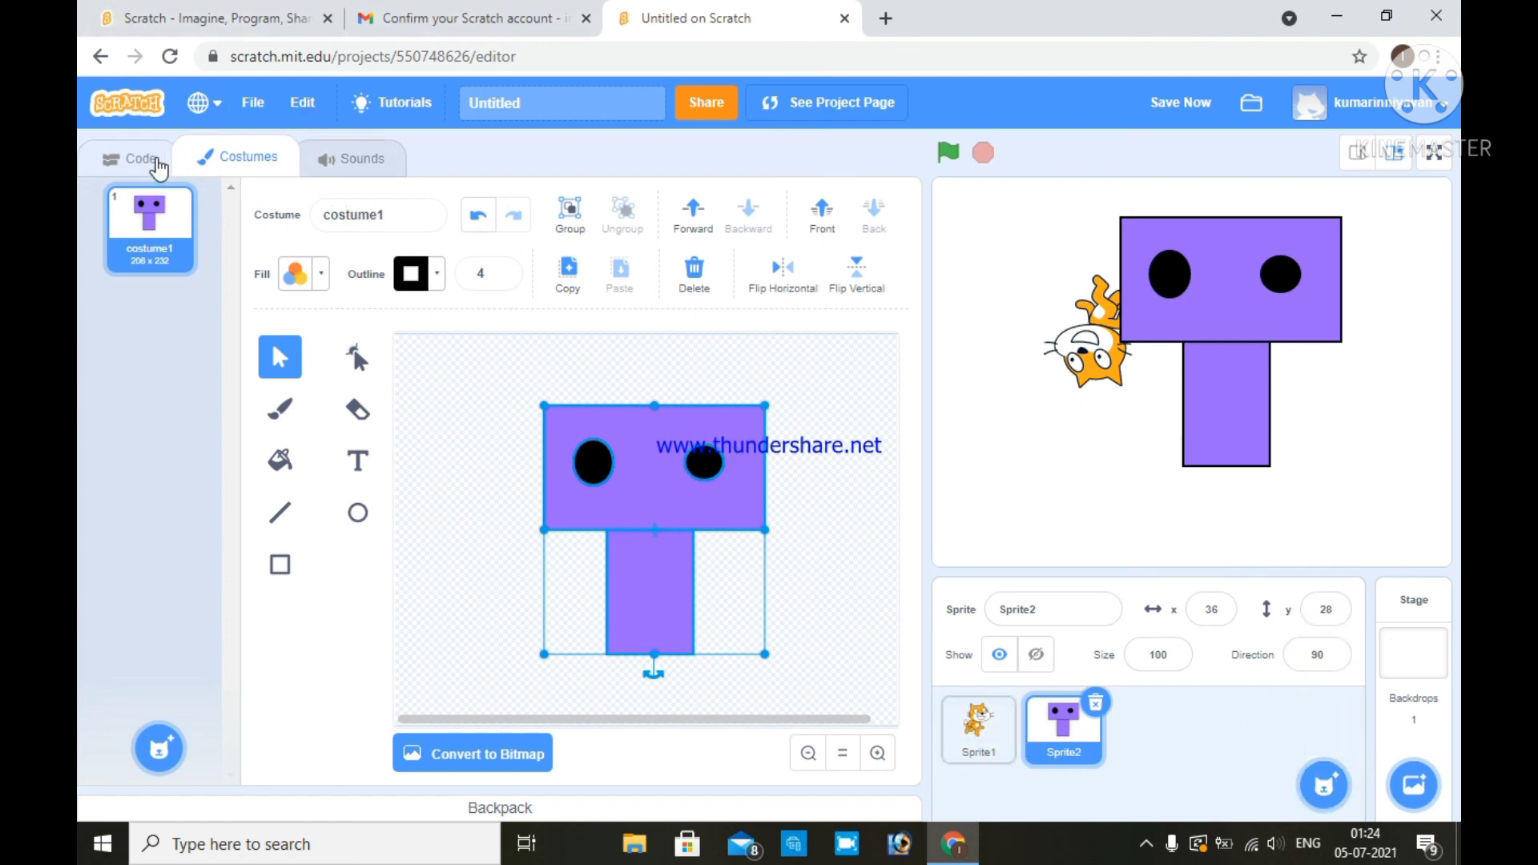
Show the code workspace with the cat Sprite1 selected.
click(134, 163)
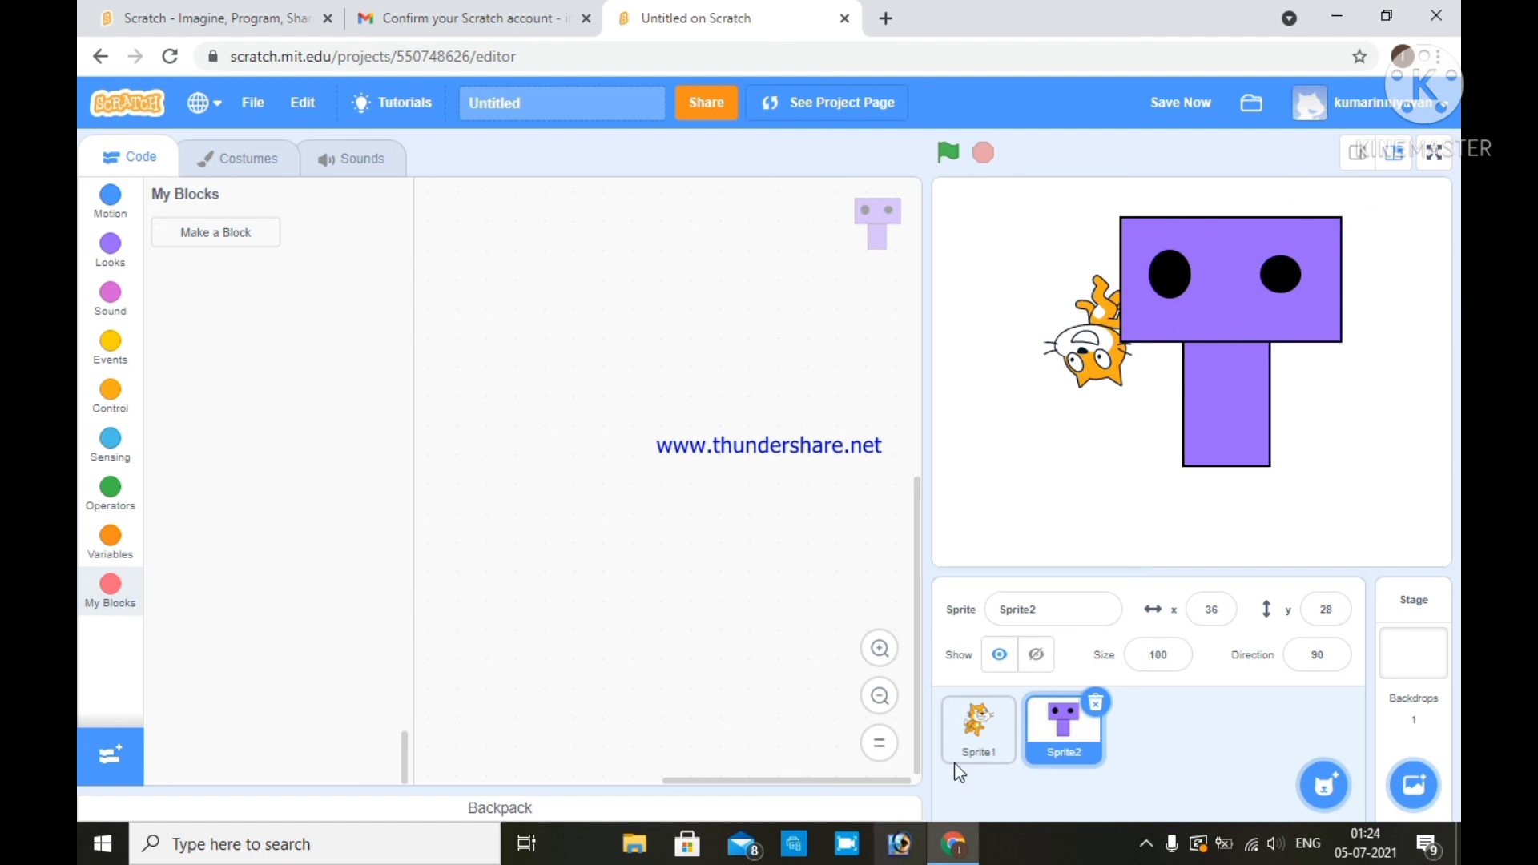
click(976, 734)
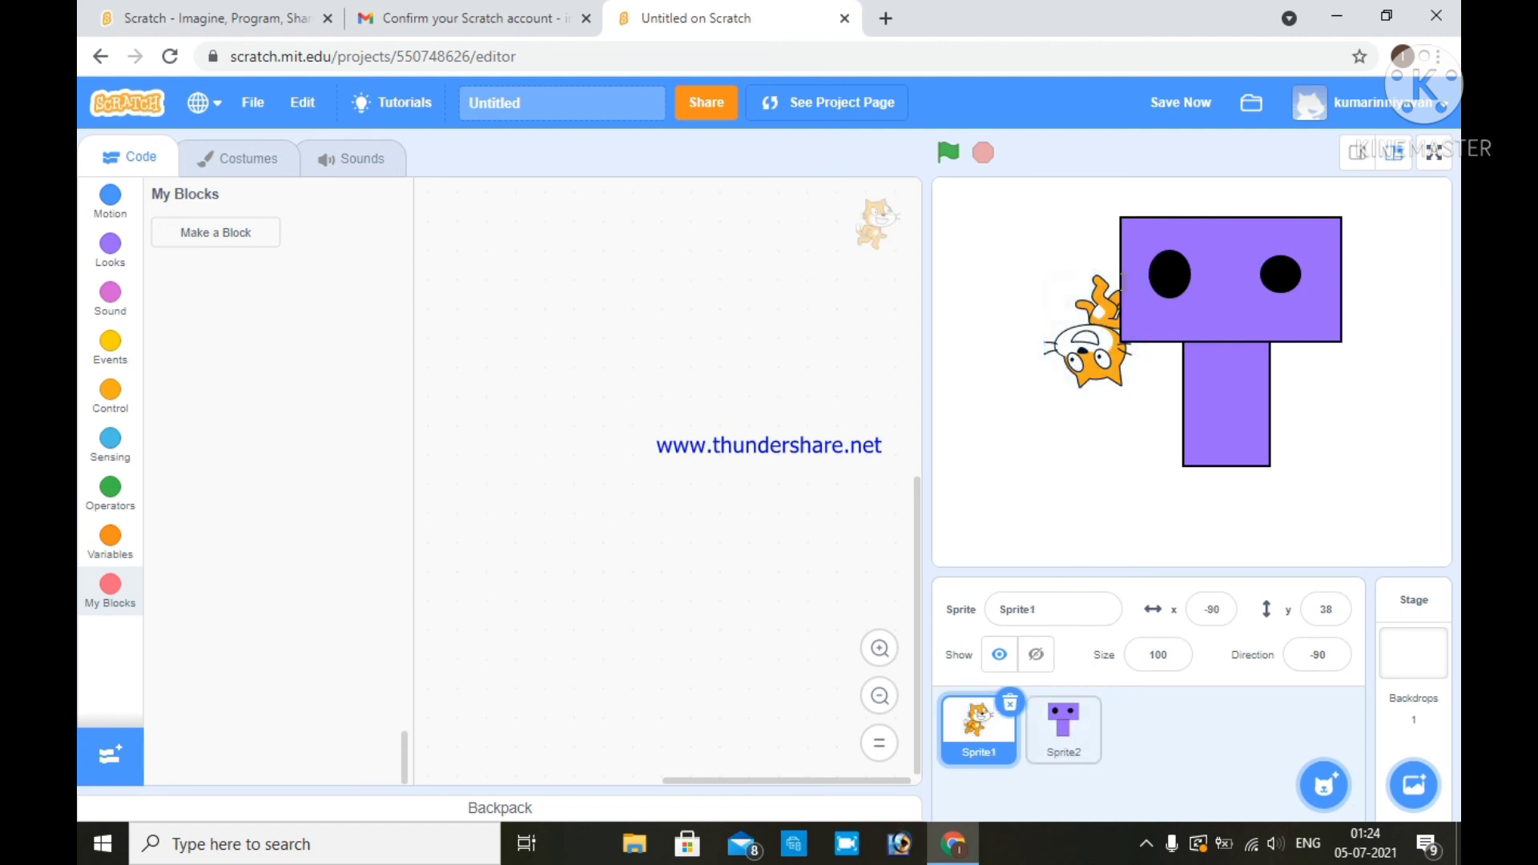
mouse_move(1414, 787)
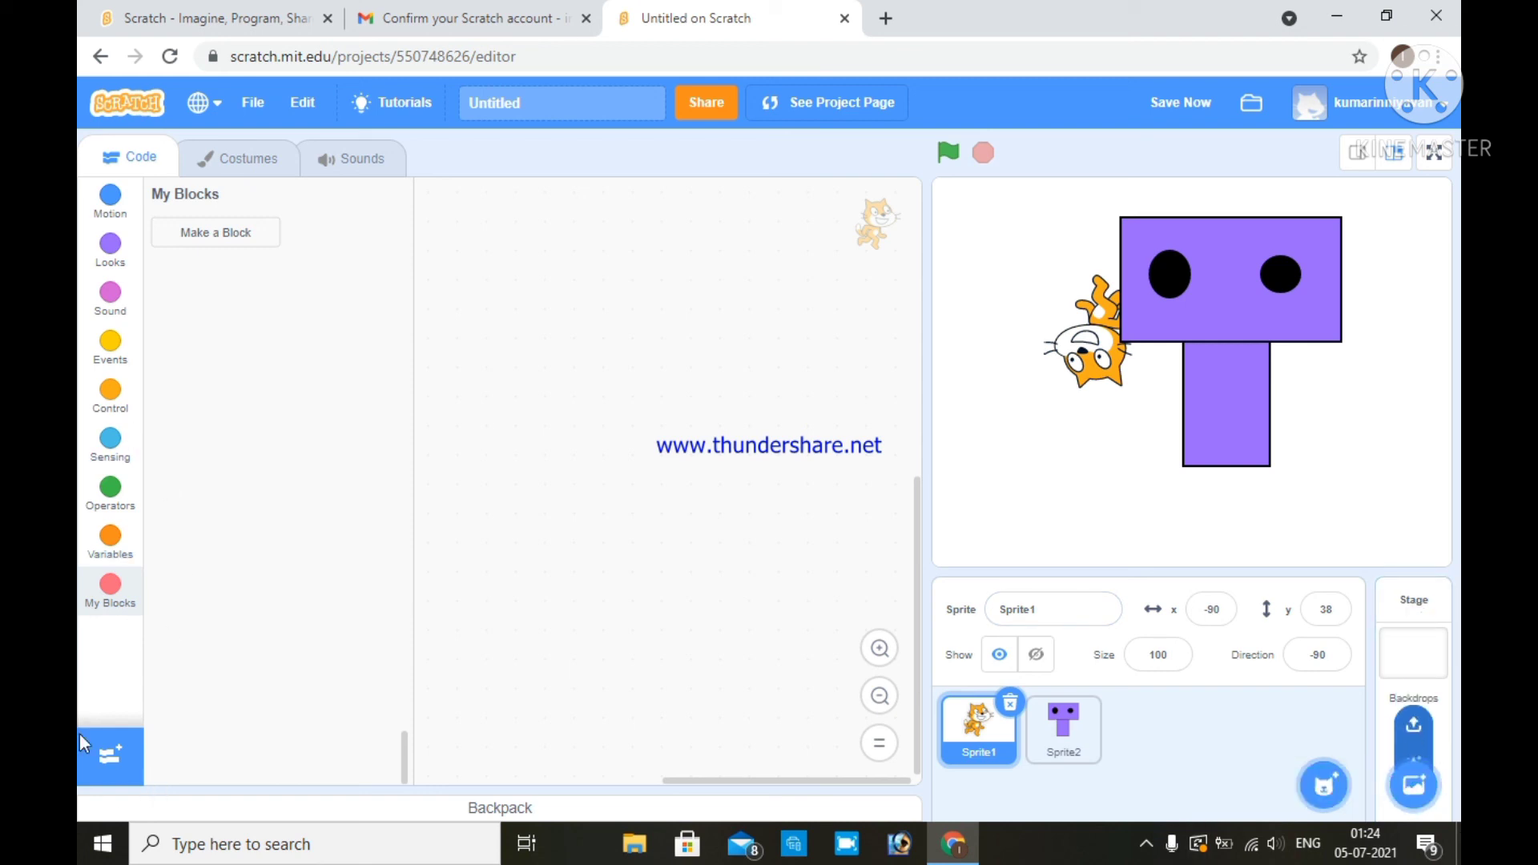
click(110, 757)
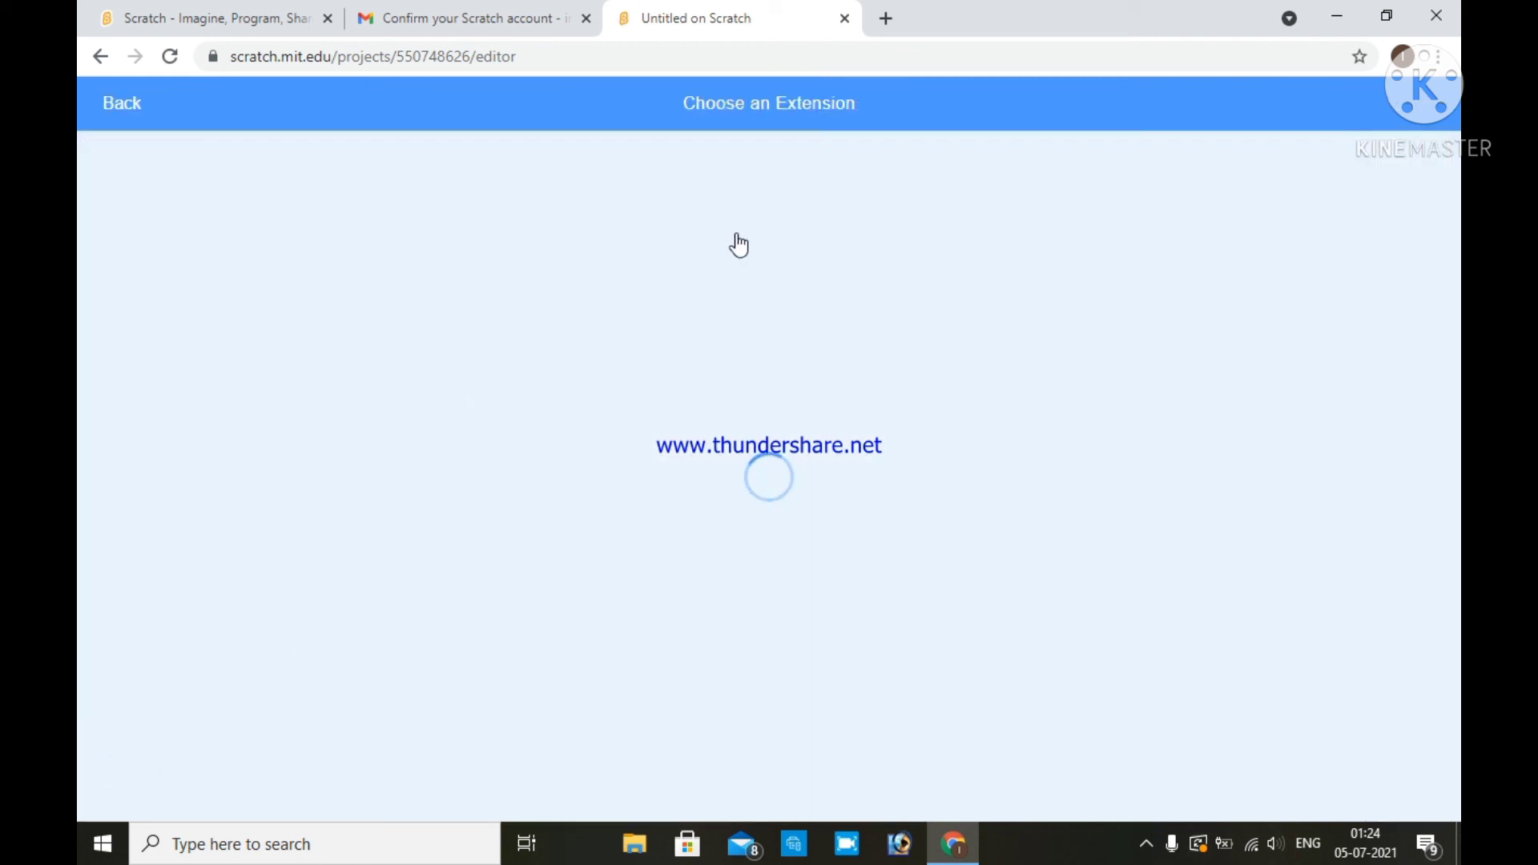
scroll(629, 459, down, 3)
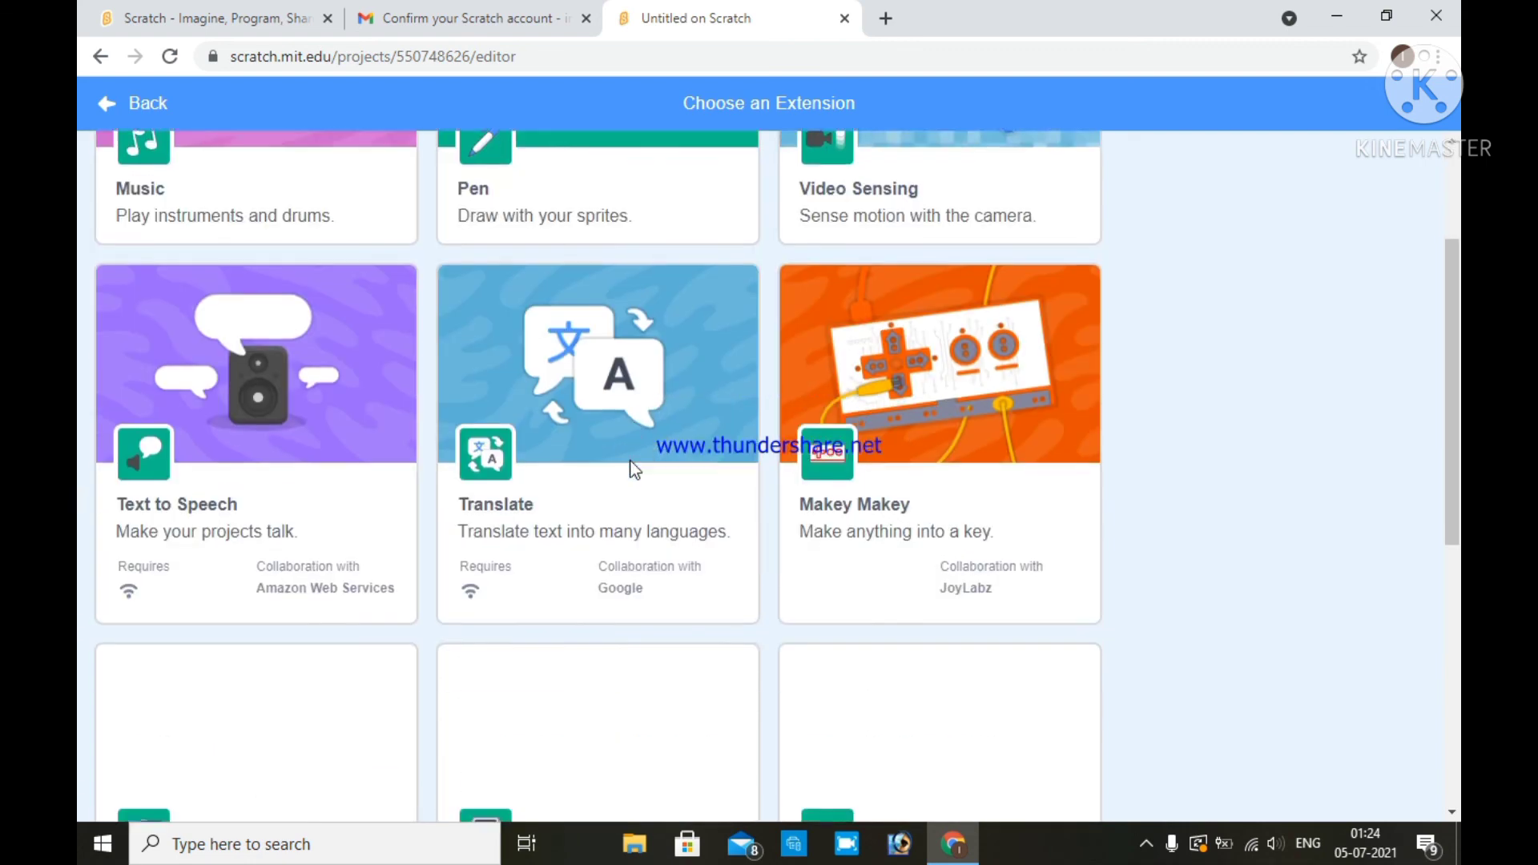
scroll(633, 472, down, 7)
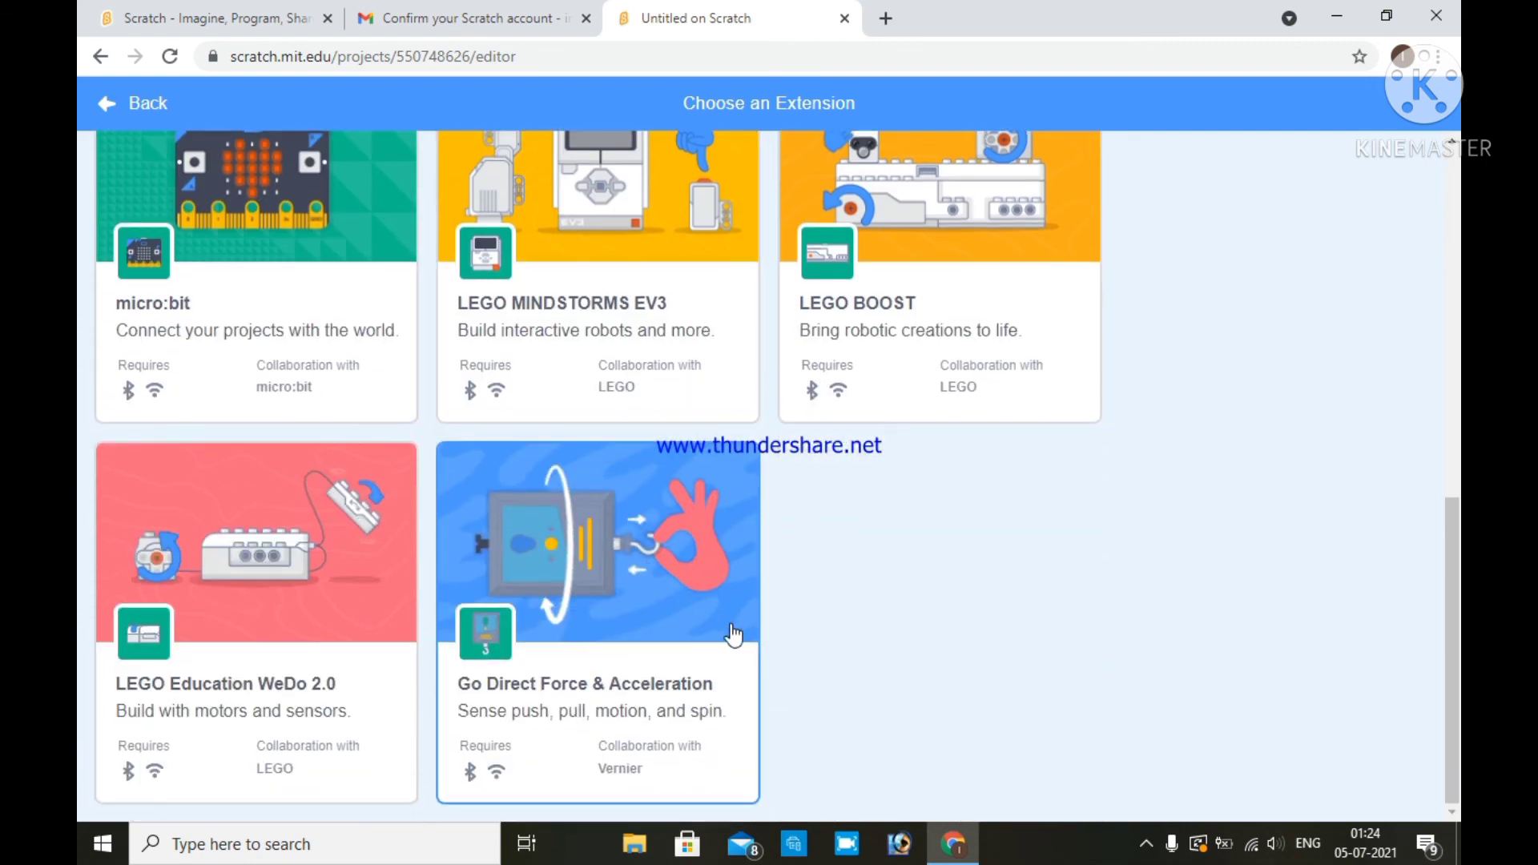
scroll(471, 230, up, 5)
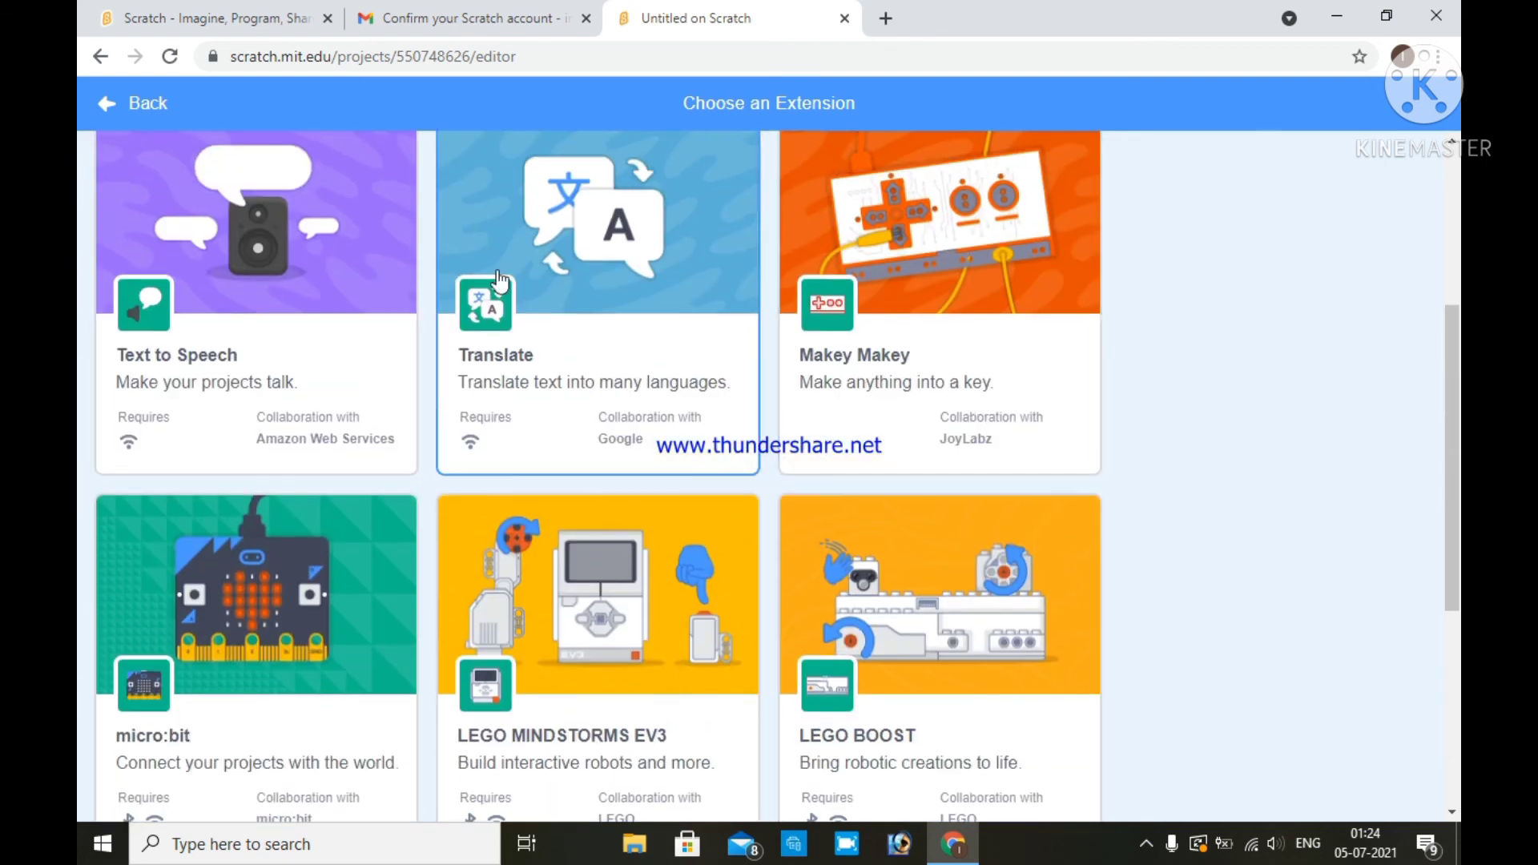
scroll(196, 278, up, 4)
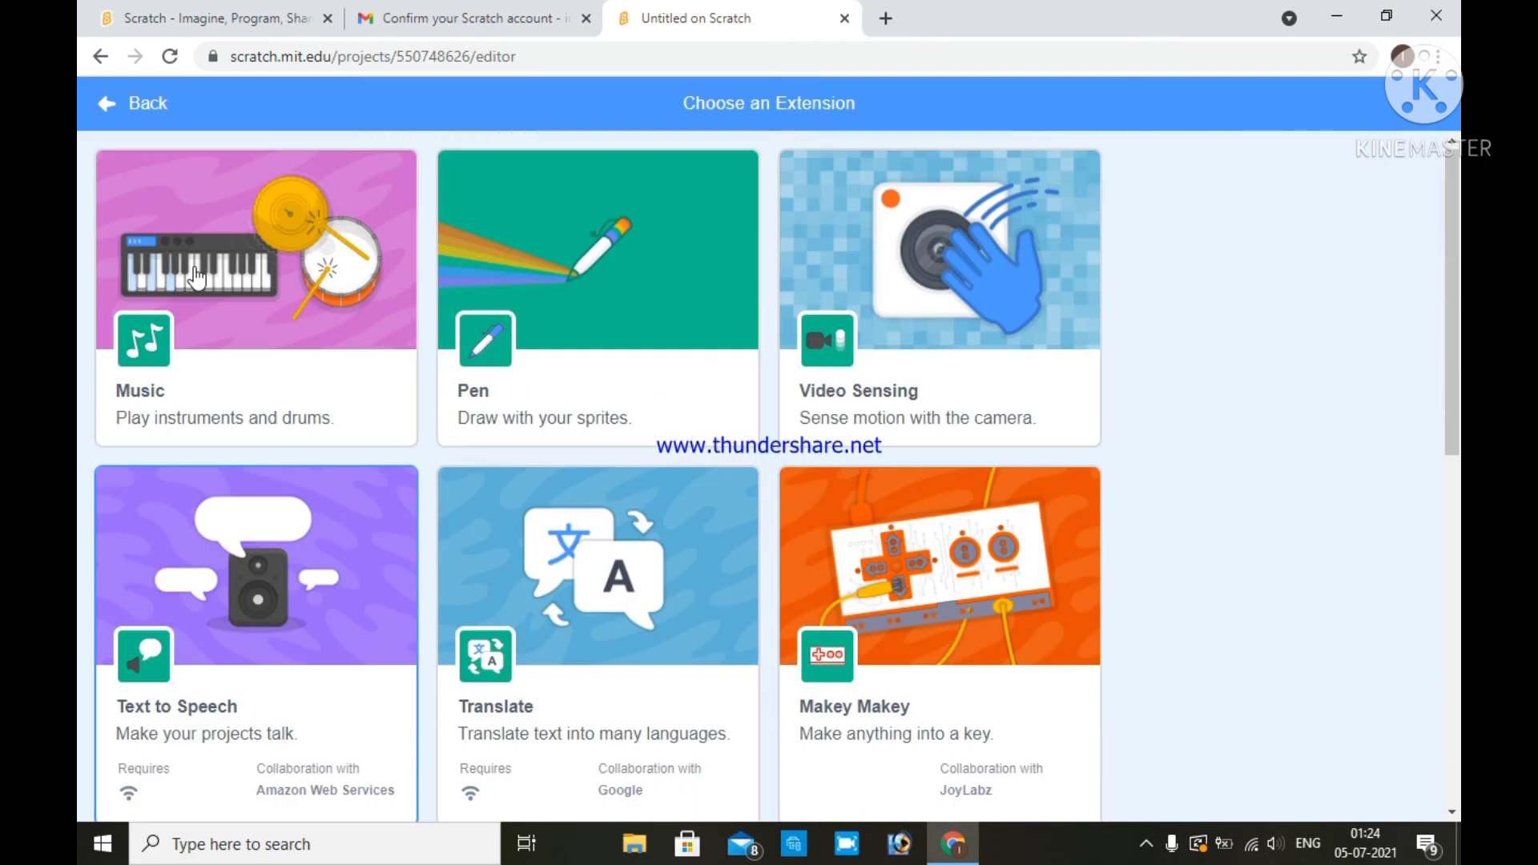
click(109, 104)
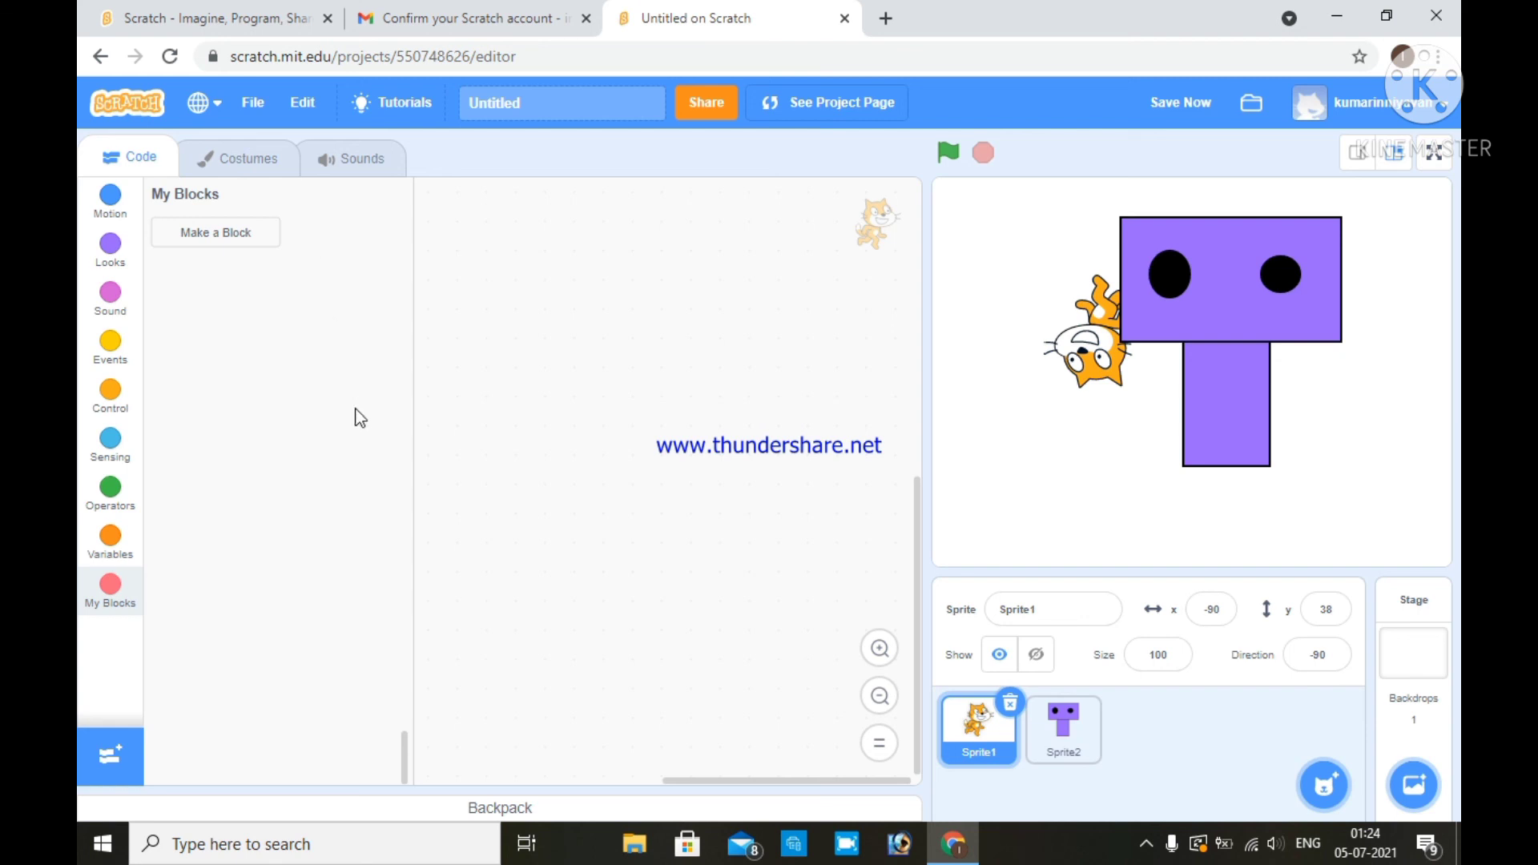